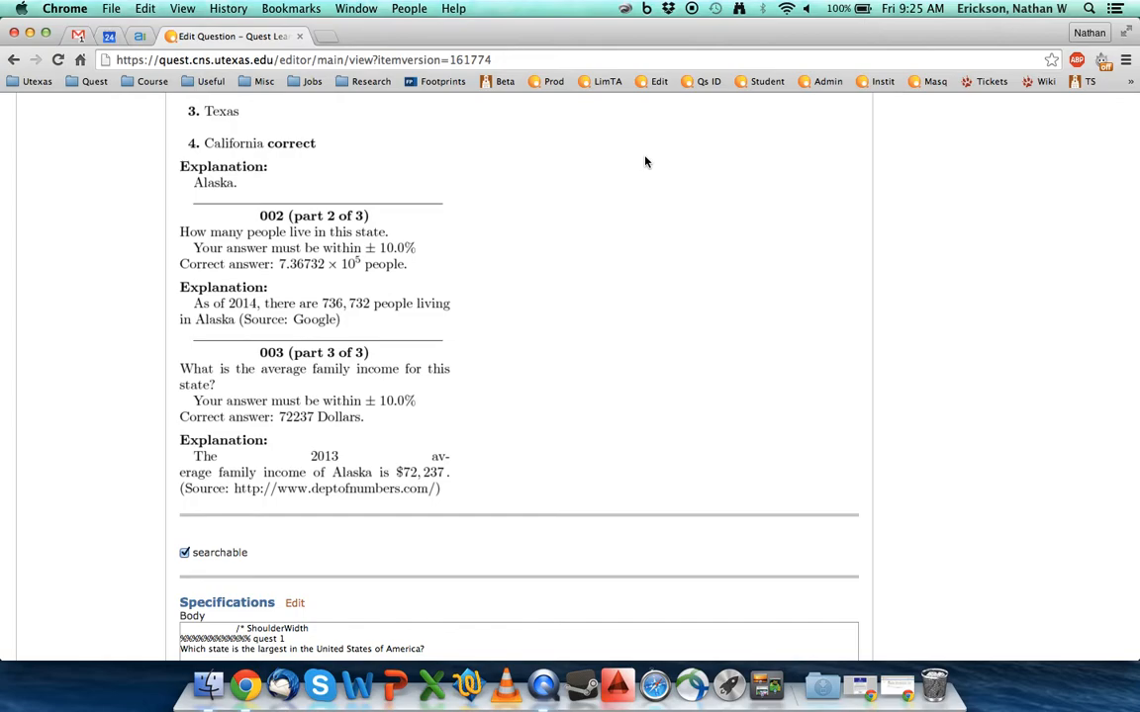
- Review the three-part Demo Question, including its preview, body text and answer code
{"action": "scroll", "coordinate": [645, 162], "scroll_direction": "up", "scroll_amount": 3}
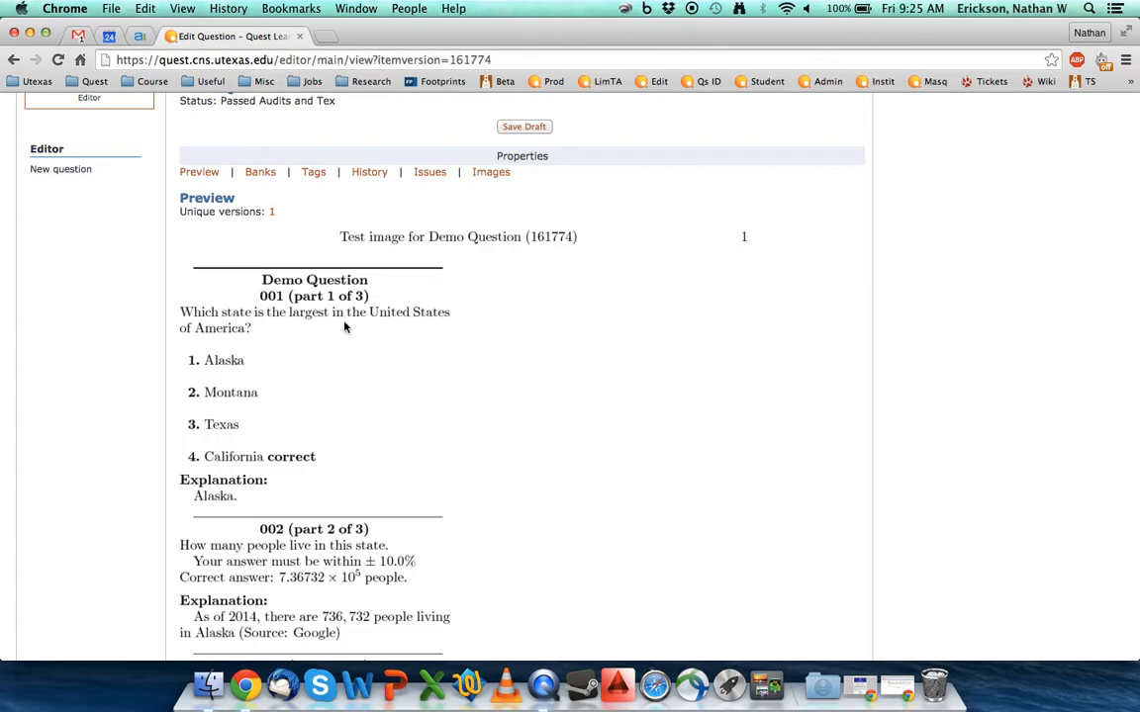
{"action": "scroll", "coordinate": [275, 403], "scroll_direction": "down", "scroll_amount": 3}
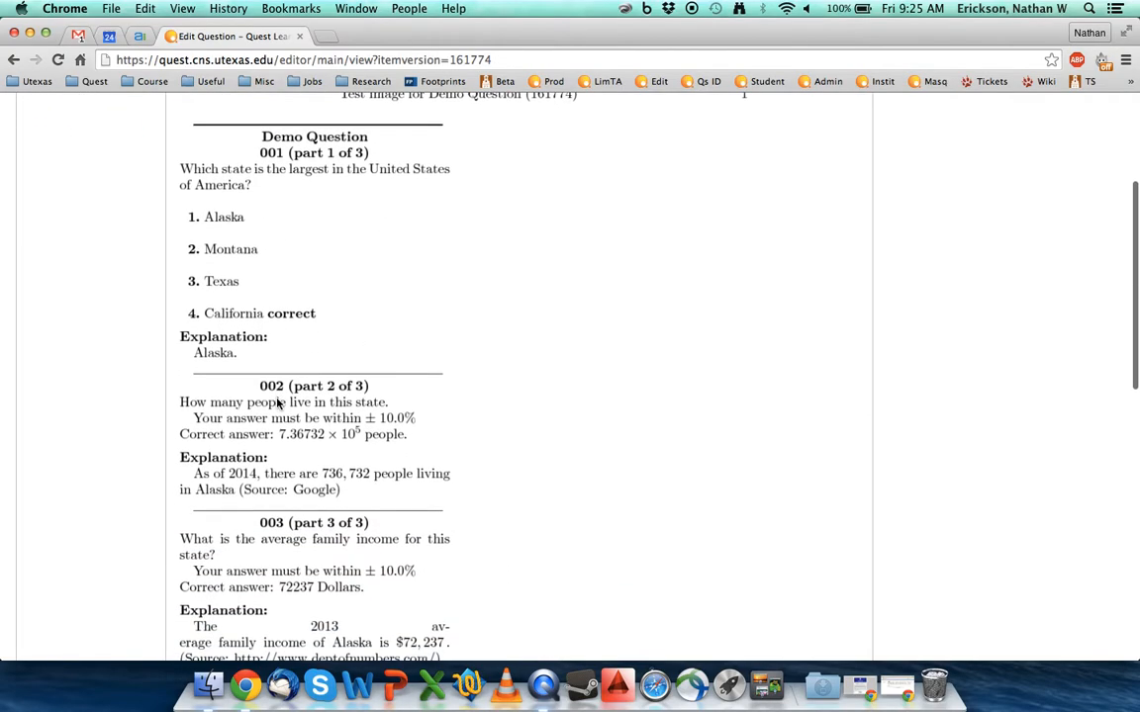
{"action": "scroll", "coordinate": [277, 403], "scroll_direction": "down", "scroll_amount": 2}
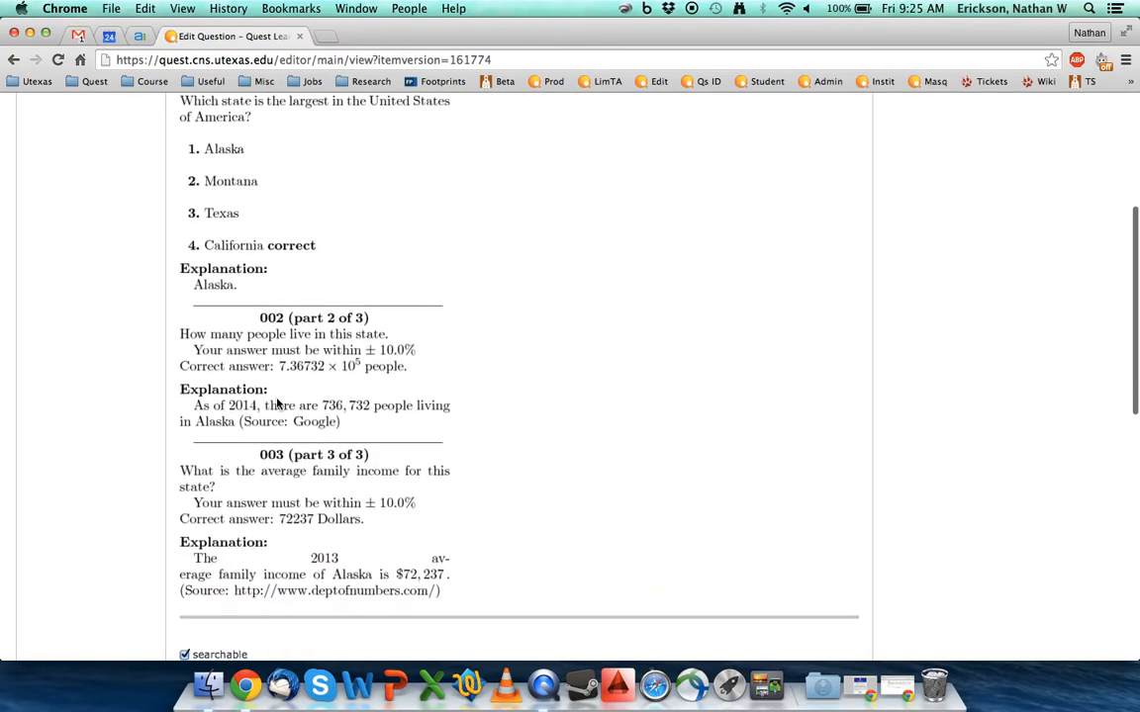
{"action": "scroll", "coordinate": [264, 525], "scroll_direction": "down", "scroll_amount": 1}
{"action": "scroll", "coordinate": [263, 526], "scroll_direction": "down", "scroll_amount": 1}
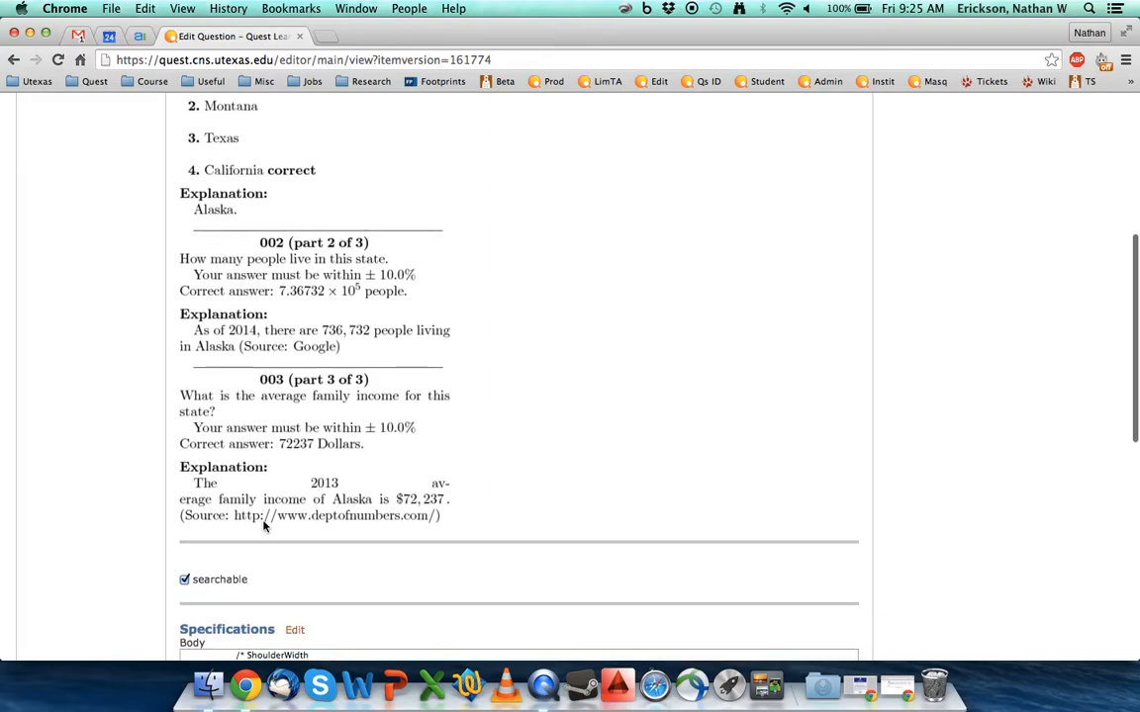
{"action": "scroll", "coordinate": [249, 396], "scroll_direction": "down", "scroll_amount": 5}
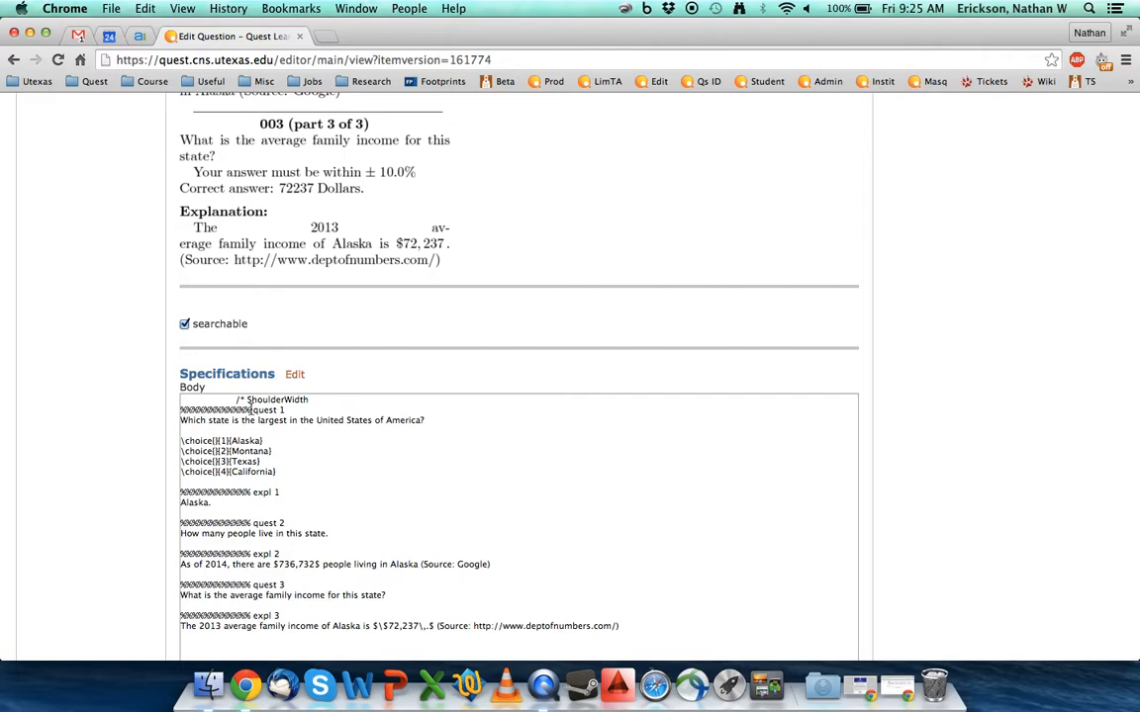
{"action": "scroll", "coordinate": [250, 408], "scroll_direction": "down", "scroll_amount": 6}
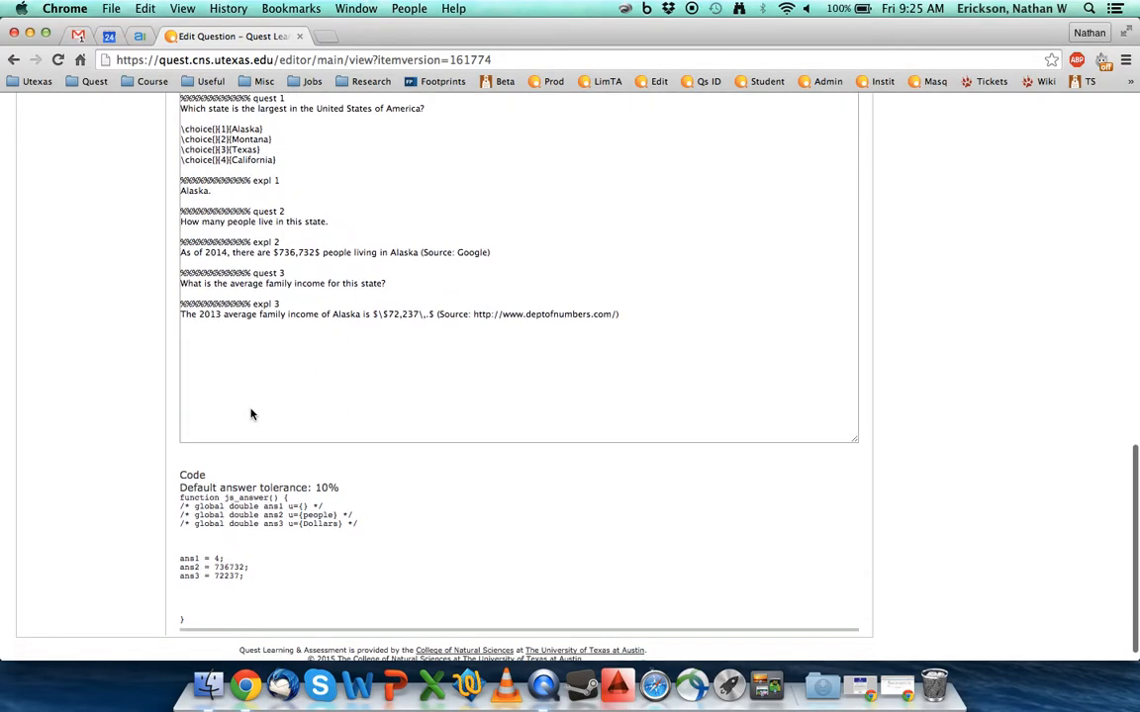
{"action": "scroll", "coordinate": [251, 415], "scroll_direction": "up", "scroll_amount": 15}
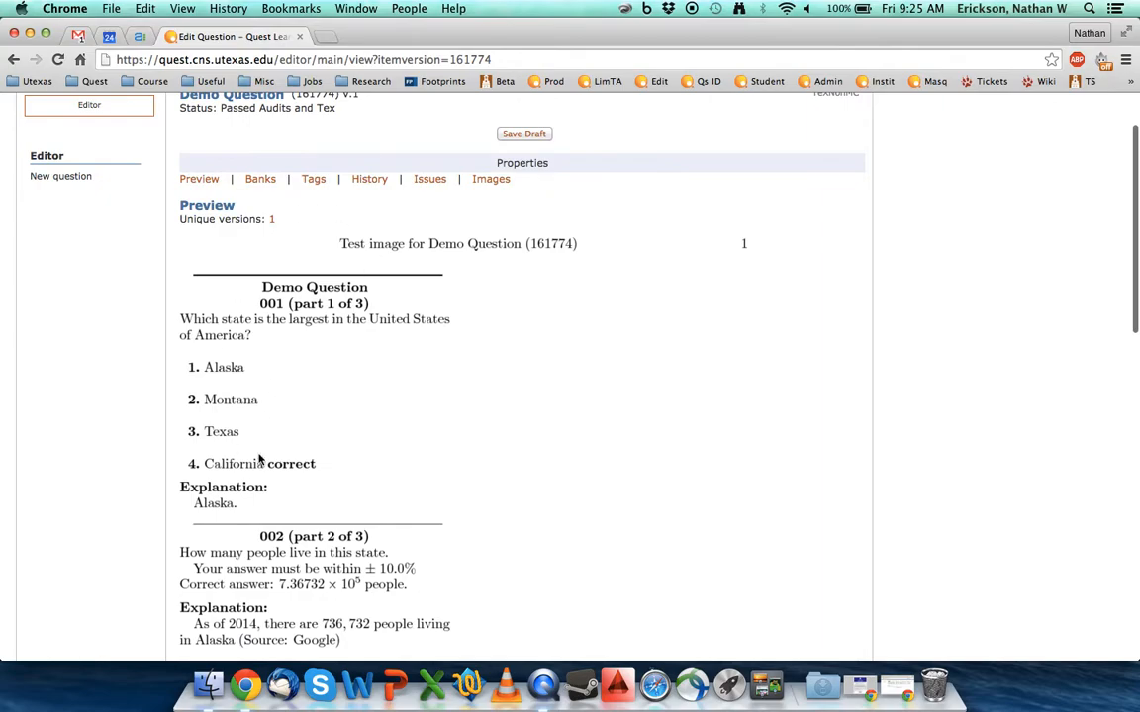
- Open the question's specifications for editing and set ans1 to 1 in the answer code
{"action": "scroll", "coordinate": [259, 458], "scroll_direction": "down", "scroll_amount": 10}
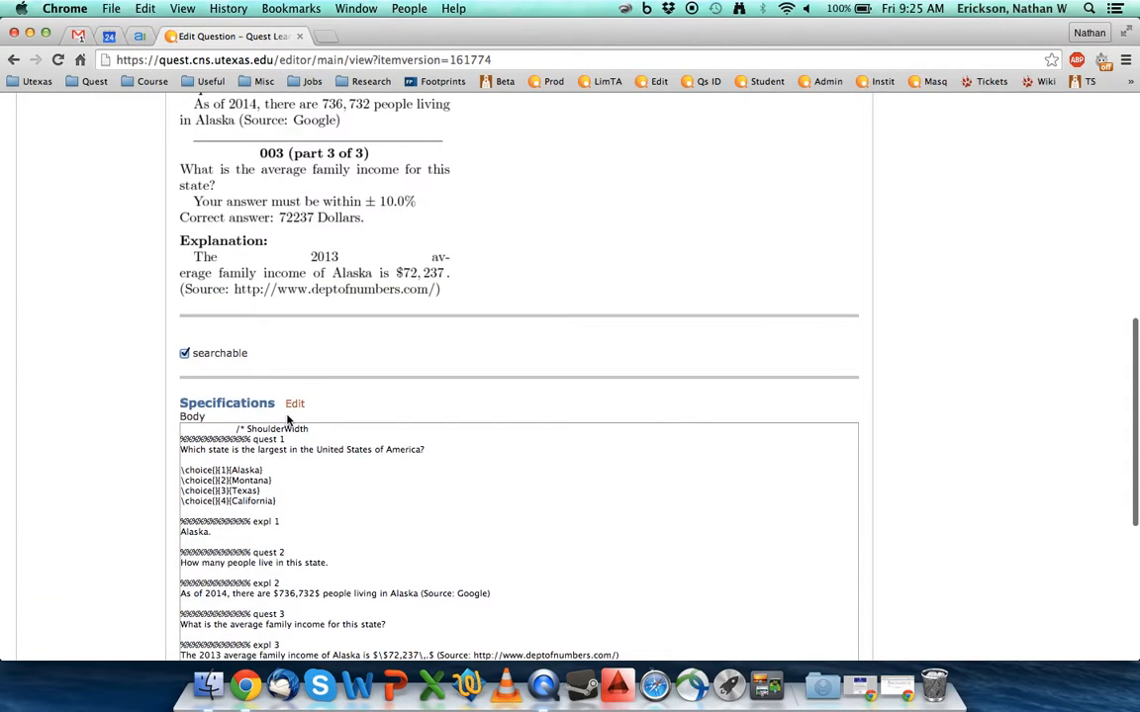
{"action": "left_click", "coordinate": [295, 402]}
{"action": "scroll", "coordinate": [296, 403], "scroll_direction": "down", "scroll_amount": 10}
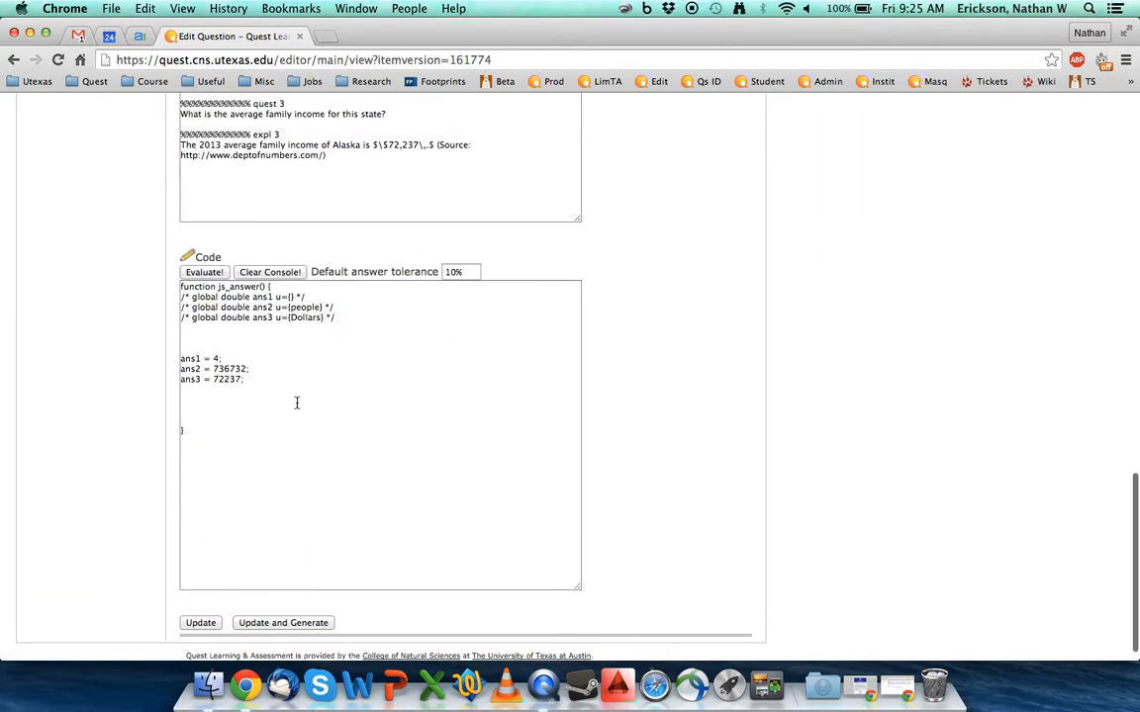
{"action": "left_click", "coordinate": [214, 358]}
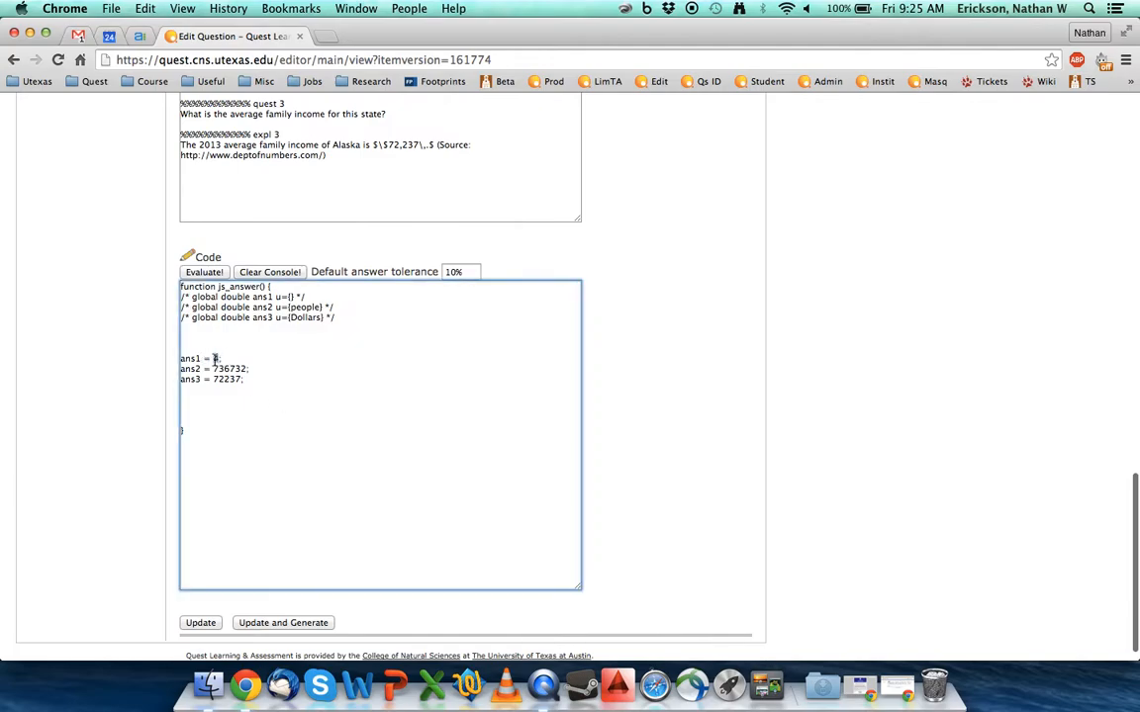
{"action": "scroll", "coordinate": [338, 346], "scroll_direction": "down", "scroll_amount": 1}
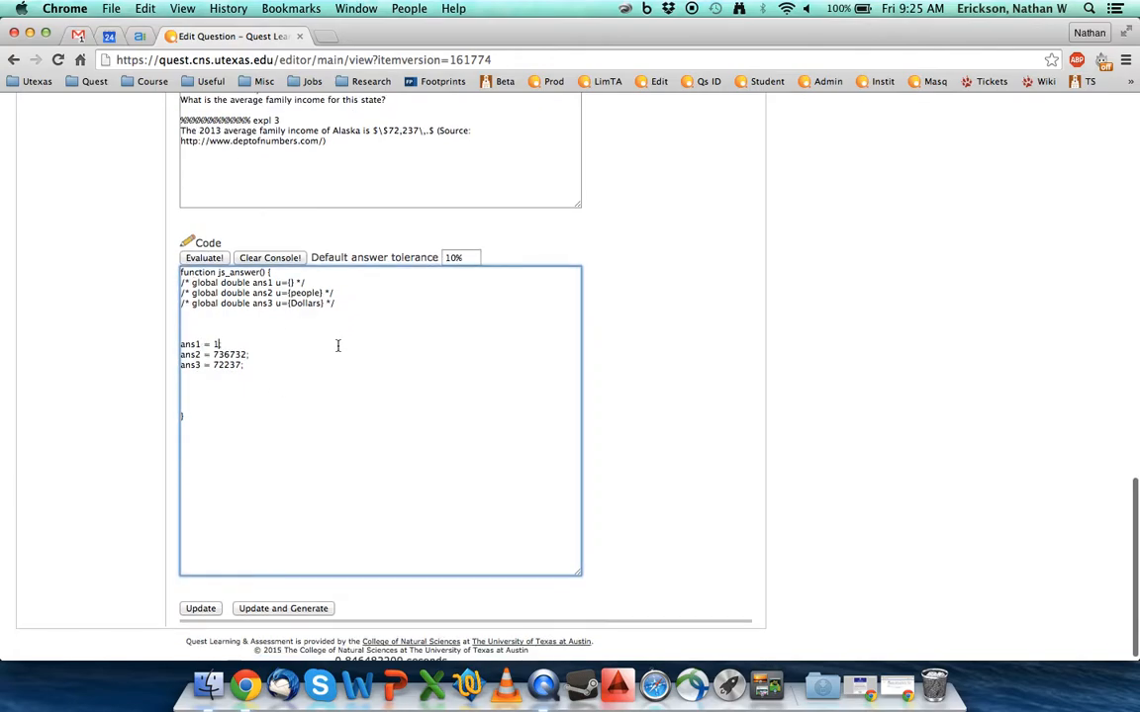
- Delete the closing brace of the js_answer function and update the question
{"action": "left_click_drag", "start_coordinate": [196, 424], "coordinate": [166, 409]}
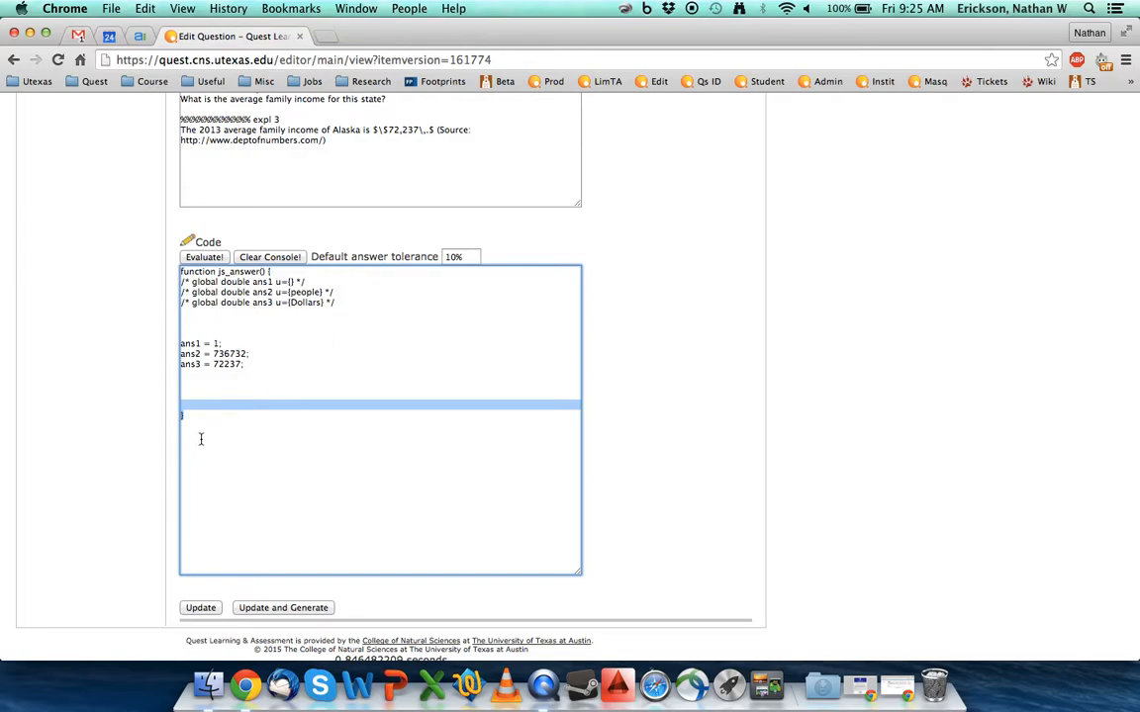
{"action": "key", "text": "BackSpace"}
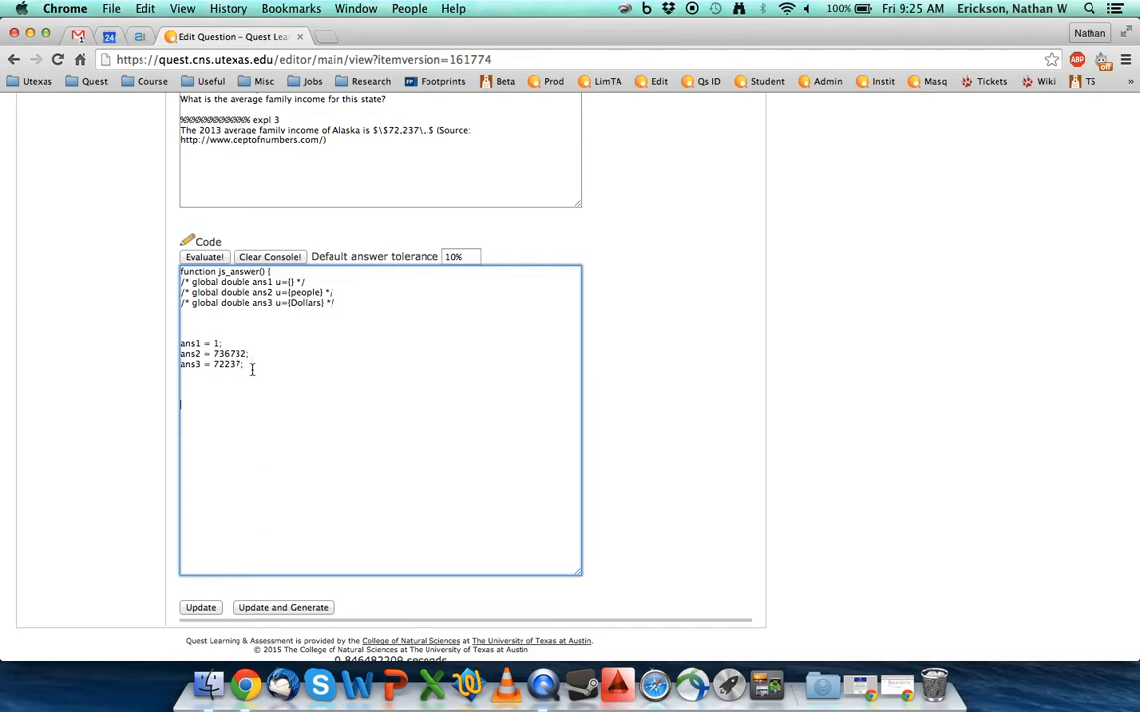
{"action": "scroll", "coordinate": [251, 369], "scroll_direction": "down", "scroll_amount": 1}
{"action": "left_click", "coordinate": [200, 602]}
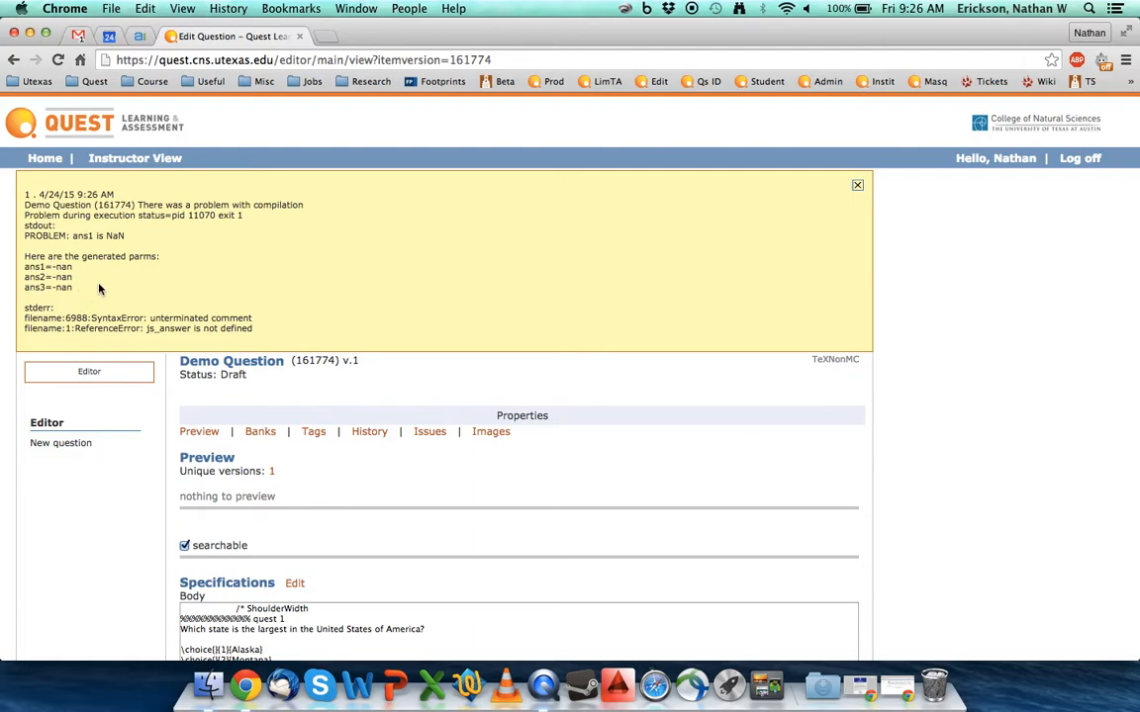
- Reopen the specifications for editing and restore the closing brace at the end of the js_answer function
{"action": "scroll", "coordinate": [99, 289], "scroll_direction": "down", "scroll_amount": 5}
{"action": "scroll", "coordinate": [99, 289], "scroll_direction": "up", "scroll_amount": 5}
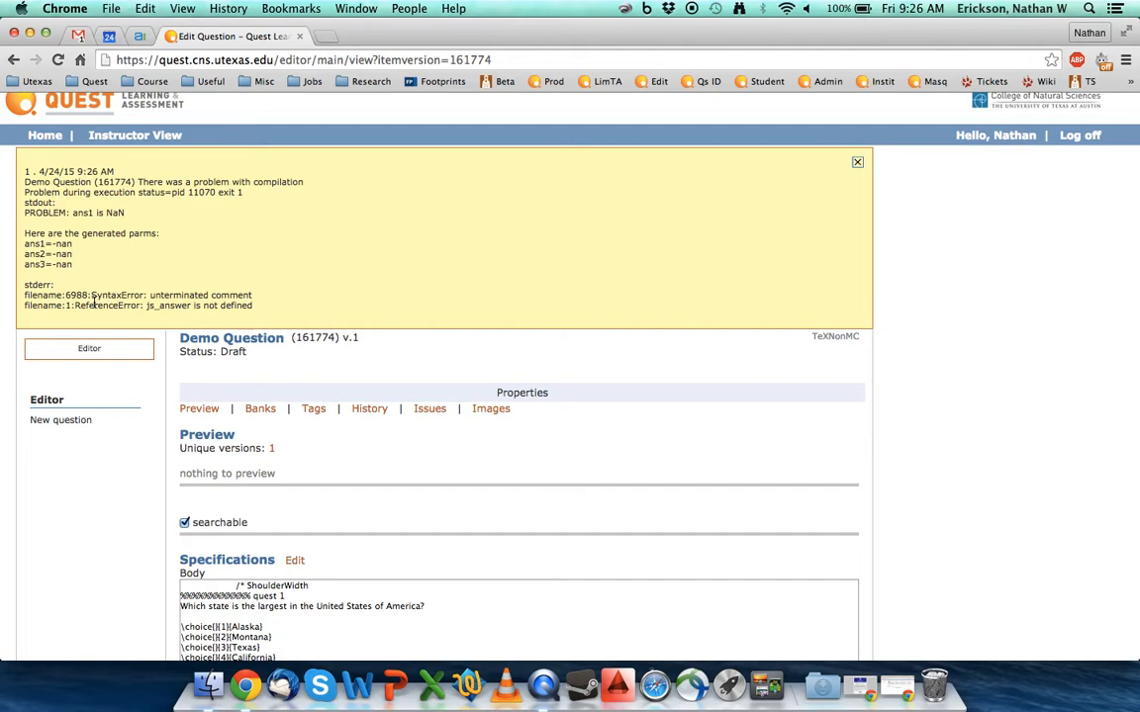
{"action": "scroll", "coordinate": [94, 304], "scroll_direction": "down", "scroll_amount": 10}
{"action": "scroll", "coordinate": [237, 441], "scroll_direction": "up", "scroll_amount": 5}
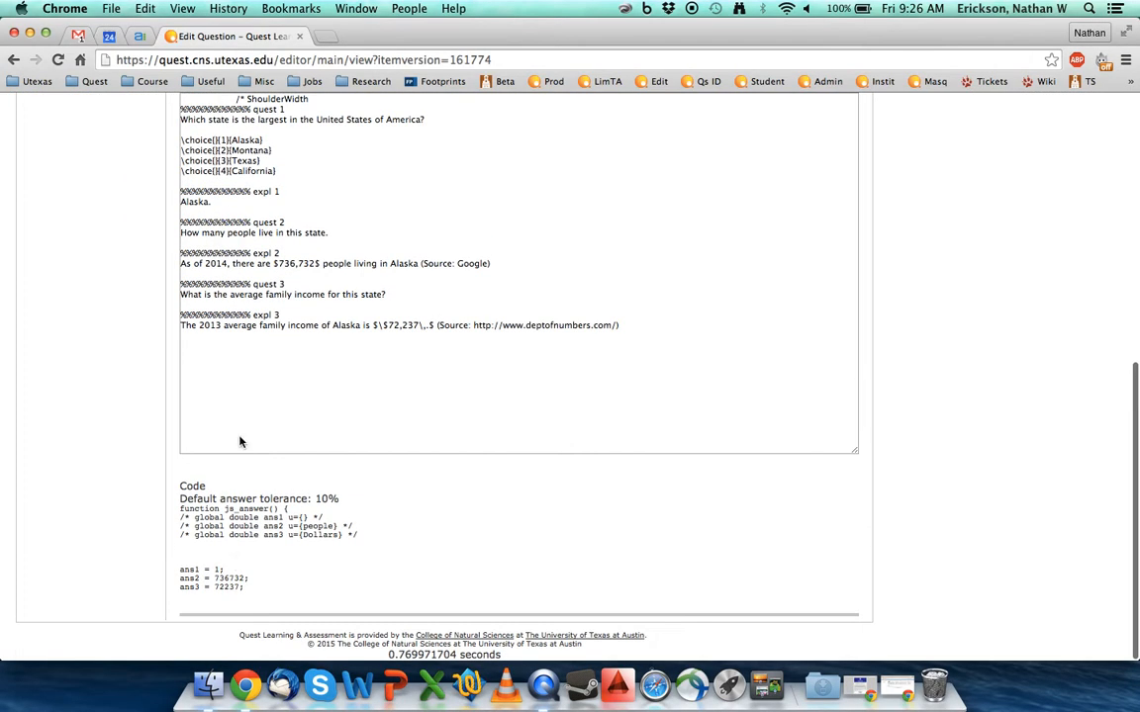
{"action": "scroll", "coordinate": [238, 441], "scroll_direction": "up", "scroll_amount": 3}
{"action": "left_click", "coordinate": [293, 422]}
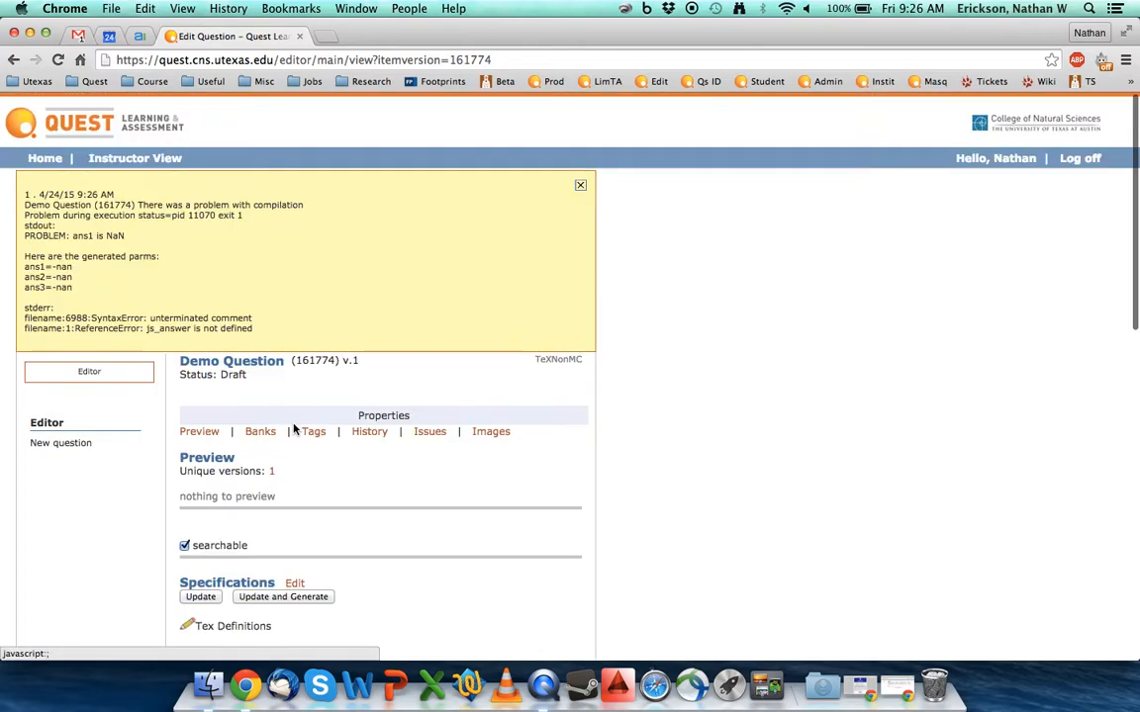
{"action": "scroll", "coordinate": [293, 425], "scroll_direction": "down", "scroll_amount": 3}
{"action": "scroll", "coordinate": [293, 425], "scroll_direction": "down", "scroll_amount": 5}
{"action": "left_click", "coordinate": [221, 415]}
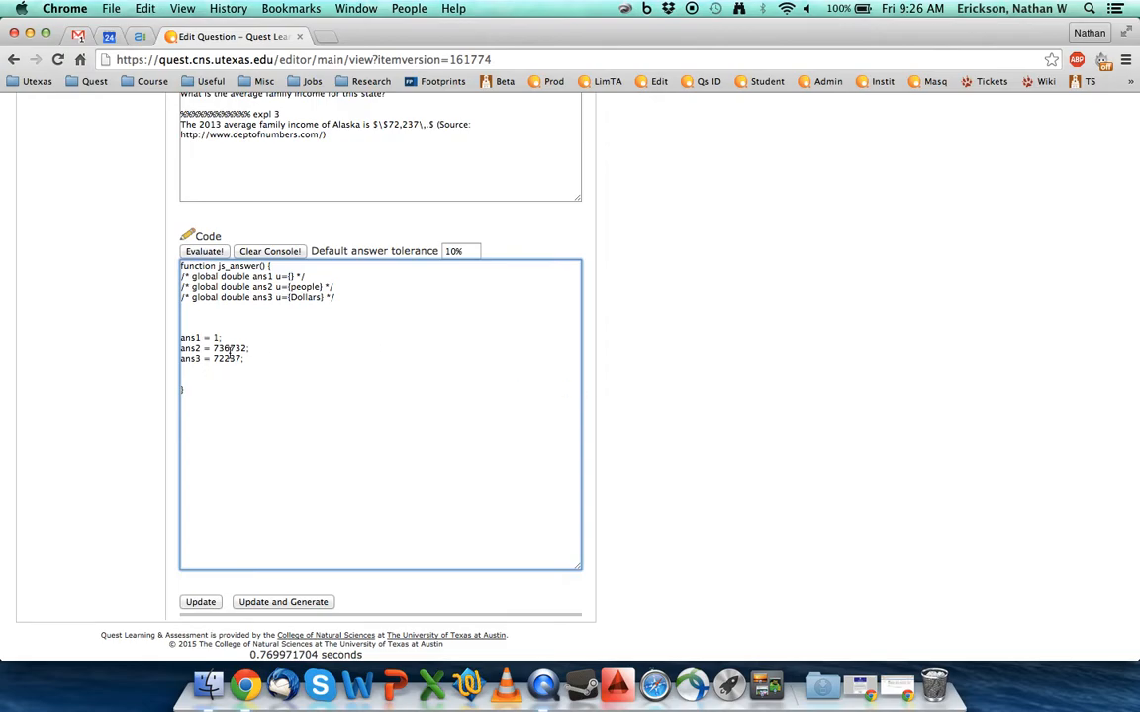
{"action": "left_click", "coordinate": [181, 391]}
{"action": "left_click", "coordinate": [272, 264]}
{"action": "left_click_drag", "start_coordinate": [191, 393], "coordinate": [175, 391]}
{"action": "key", "text": "BackSpace"}
- Copy the ans3 declaration onto a line below the declarations, rename the copy's variable to dummy, and update the question
{"action": "left_click_drag", "start_coordinate": [336, 297], "coordinate": [157, 295]}
{"action": "key", "text": "ctrl+c"}
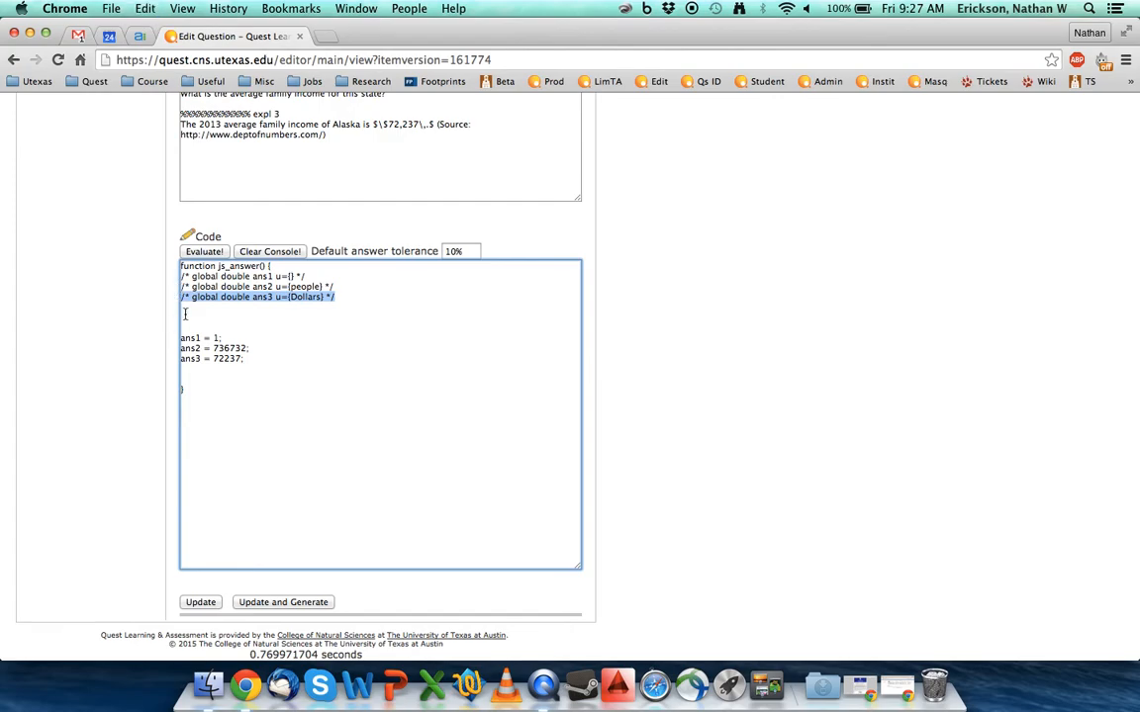
{"action": "left_click", "coordinate": [250, 316]}
{"action": "key", "text": "ctrl+v"}
{"action": "double_click", "coordinate": [256, 316]}
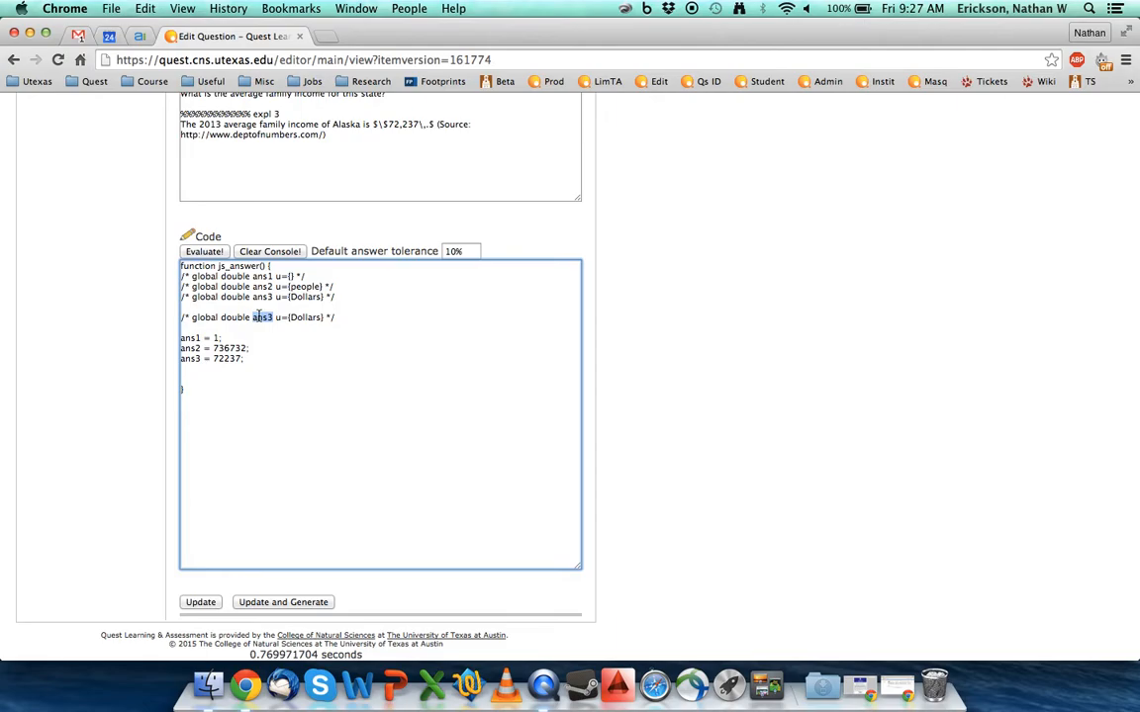
{"action": "type", "text": "dummy"}
{"action": "left_click", "coordinate": [272, 337]}
{"action": "left_click", "coordinate": [200, 602]}
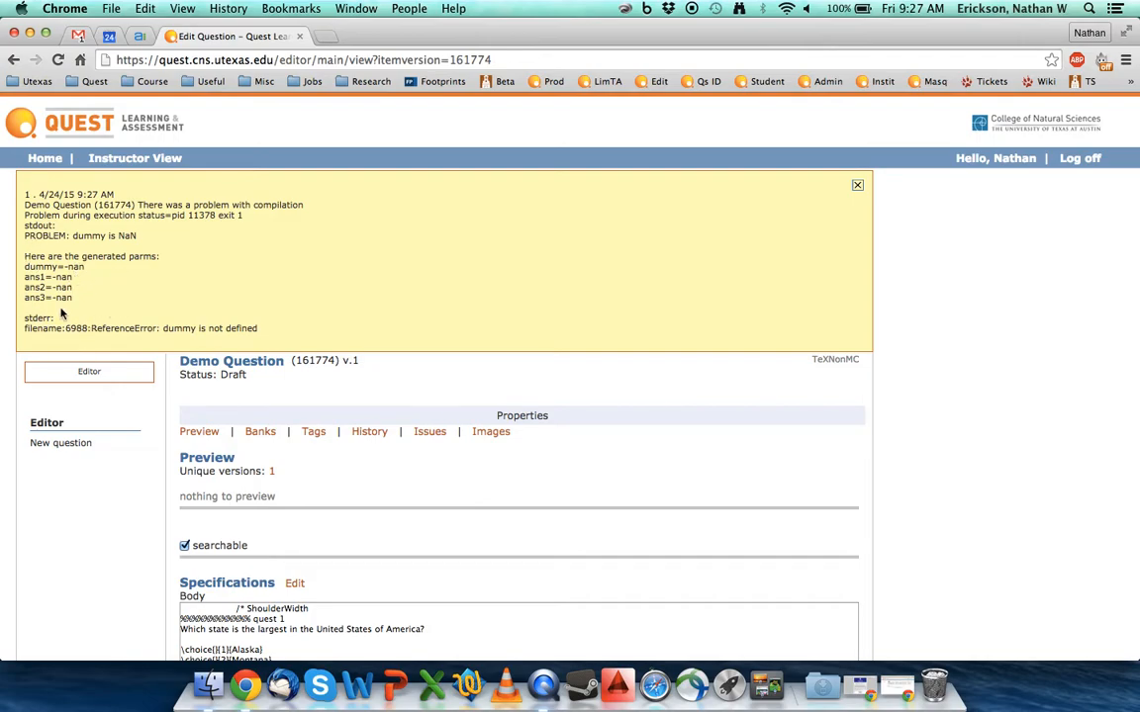
- Examine the compilation error about the dummy variable and compare it with the question's answer code
{"action": "scroll", "coordinate": [65, 315], "scroll_direction": "down", "scroll_amount": 1}
{"action": "double_click", "coordinate": [88, 209]}
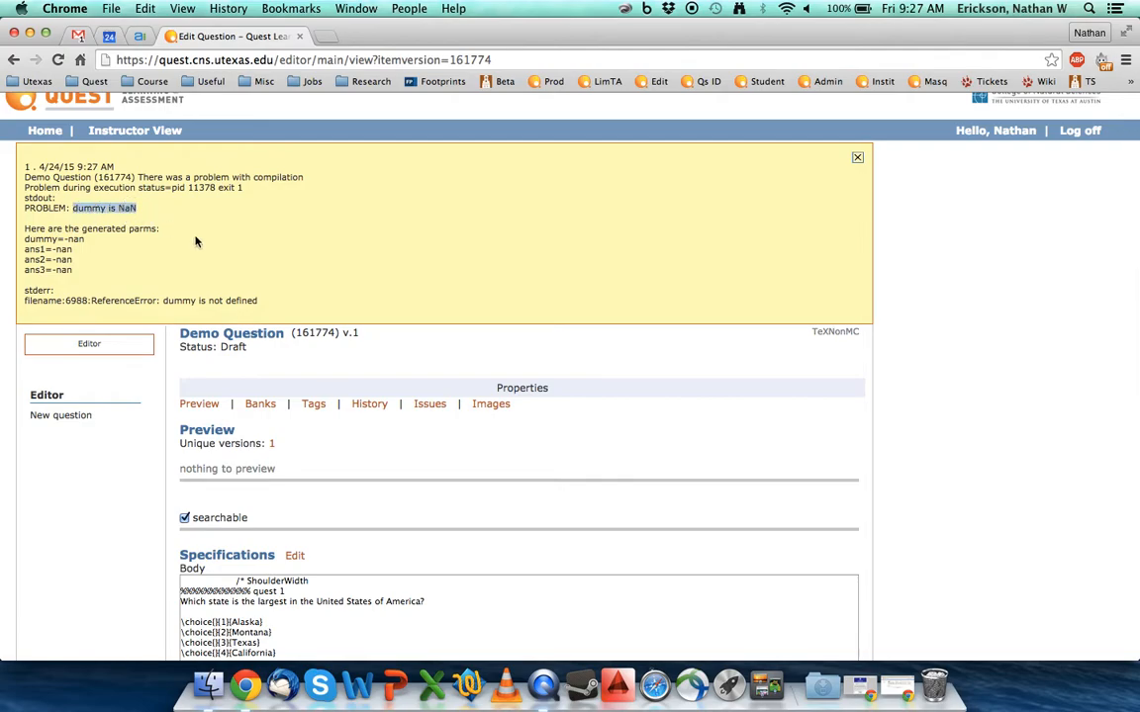
{"action": "scroll", "coordinate": [196, 240], "scroll_direction": "down", "scroll_amount": 10}
{"action": "scroll", "coordinate": [195, 236], "scroll_direction": "down", "scroll_amount": 3}
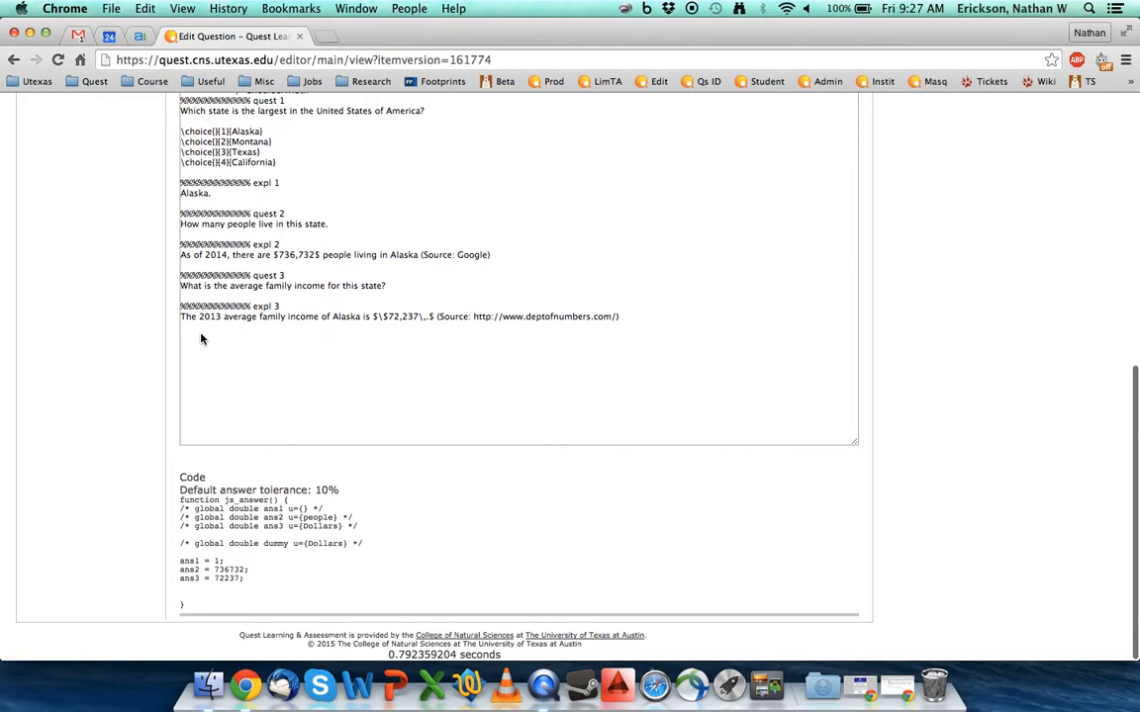
{"action": "scroll", "coordinate": [246, 334], "scroll_direction": "up", "scroll_amount": 10}
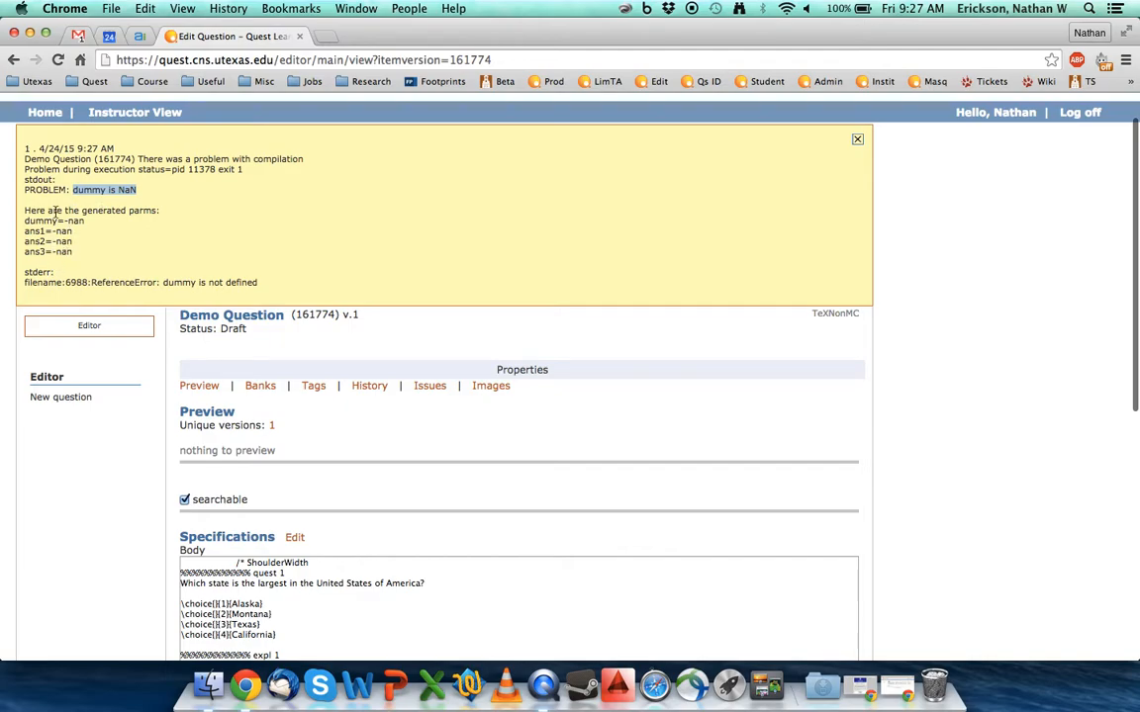
{"action": "scroll", "coordinate": [126, 266], "scroll_direction": "down", "scroll_amount": 10}
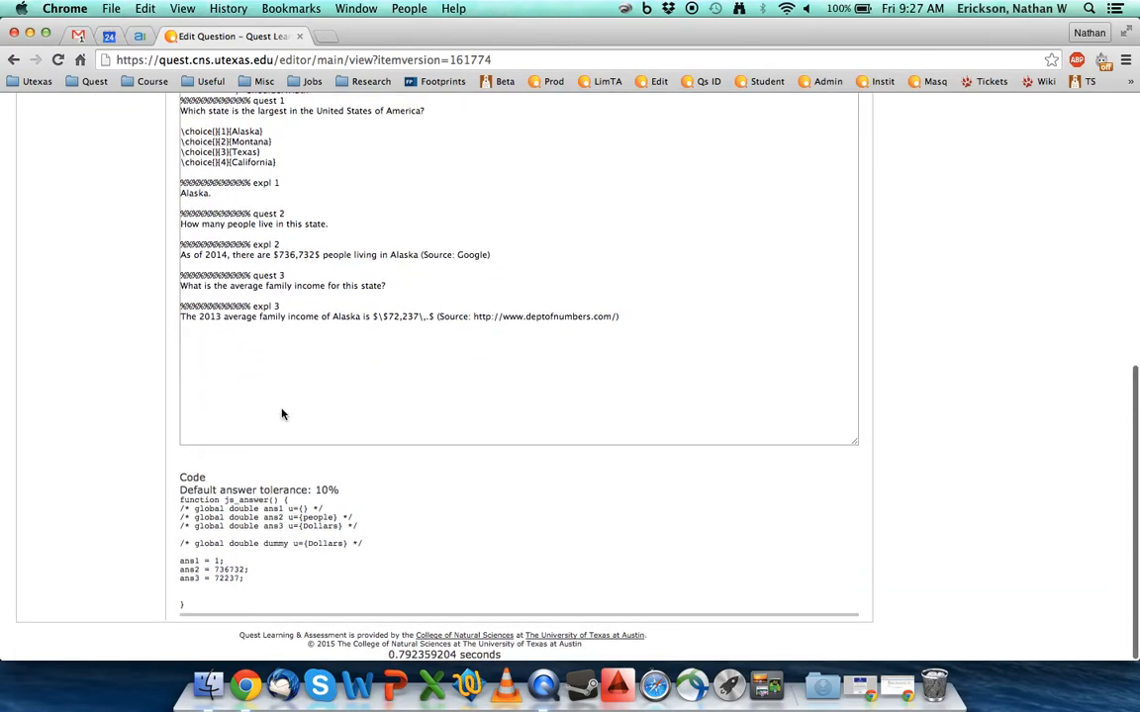
- Reopen the specifications for editing, remove the dummy declaration line from the answer code, and update the question
{"action": "scroll", "coordinate": [282, 413], "scroll_direction": "up", "scroll_amount": 5}
{"action": "left_click", "coordinate": [295, 330]}
{"action": "scroll", "coordinate": [274, 336], "scroll_direction": "down", "scroll_amount": 15}
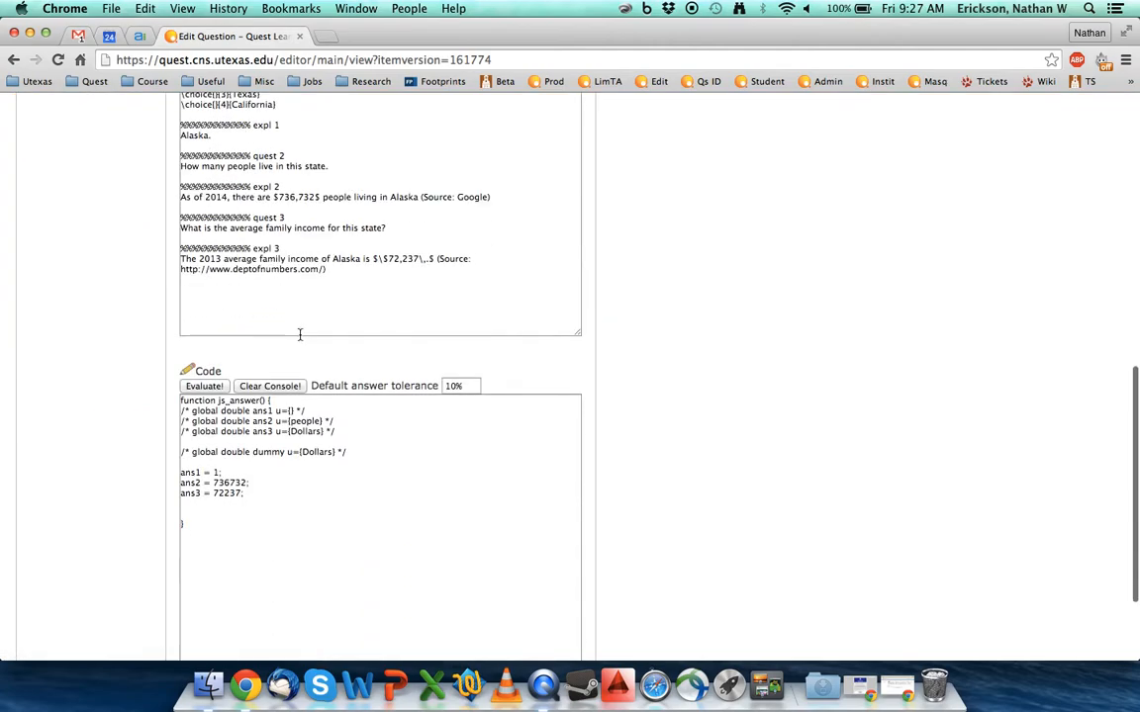
{"action": "left_click_drag", "start_coordinate": [358, 318], "coordinate": [115, 315]}
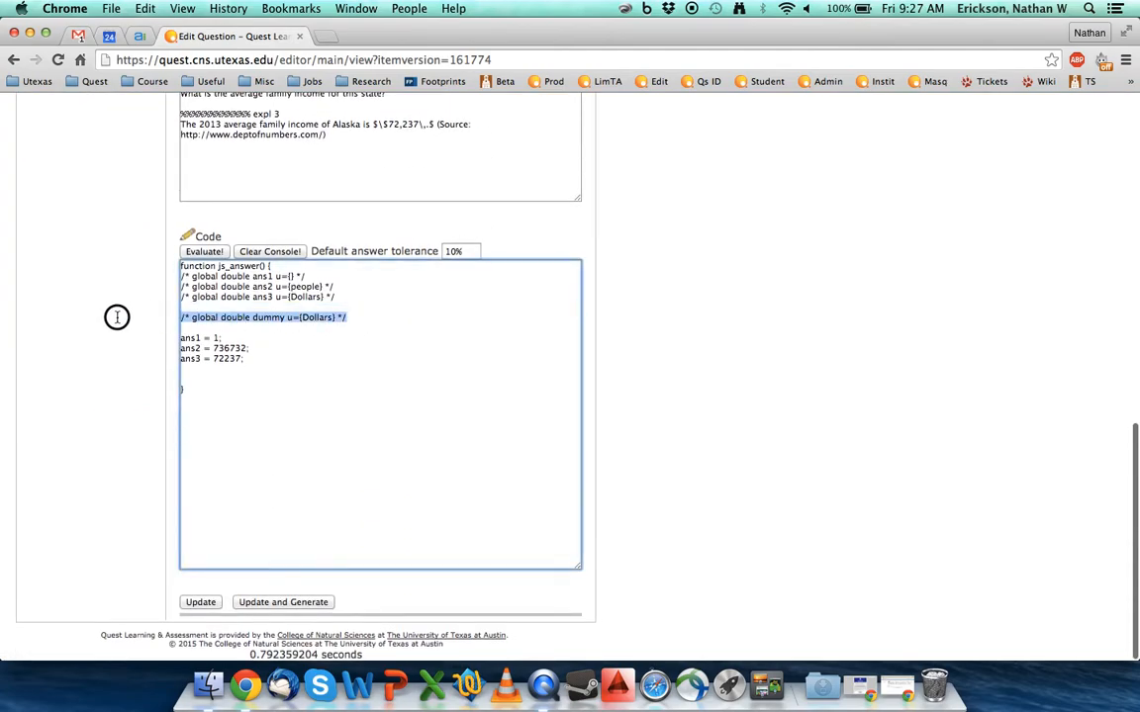
{"action": "key", "text": "BackSpace"}
{"action": "key", "text": "BackSpace"}
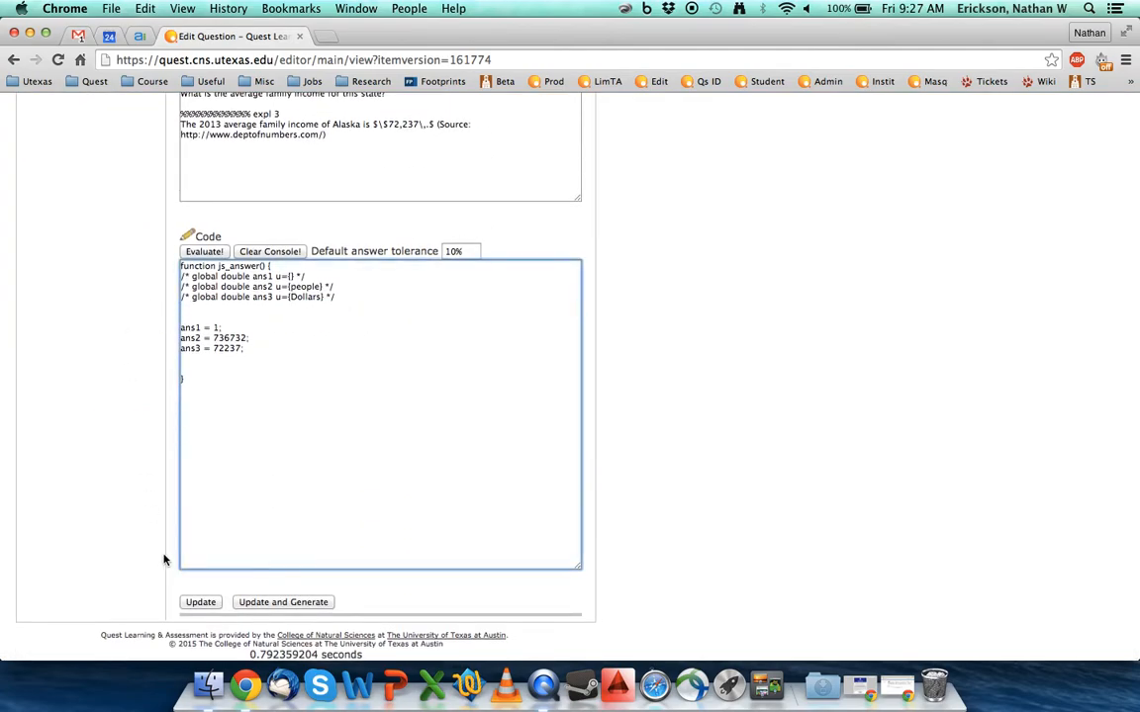
{"action": "left_click", "coordinate": [201, 603]}
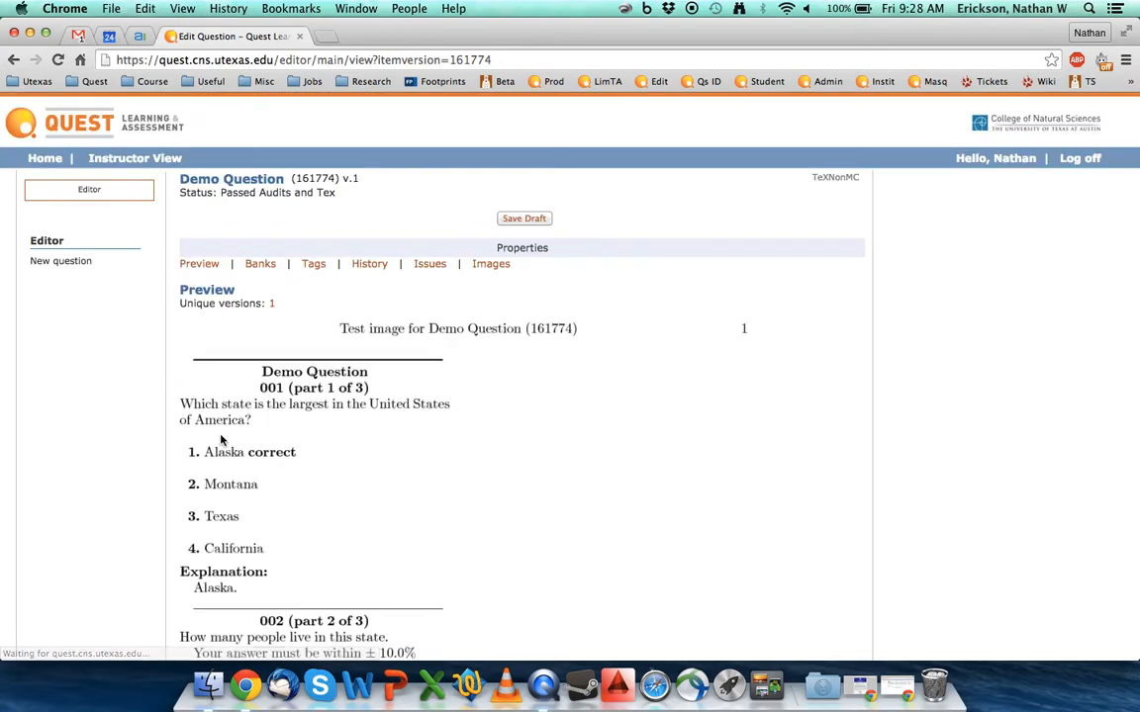
- Check the ans1 declaration and assignment in the code against the correct choice marked in the preview
{"action": "scroll", "coordinate": [210, 425], "scroll_direction": "down", "scroll_amount": 5}
{"action": "scroll", "coordinate": [231, 467], "scroll_direction": "down", "scroll_amount": 10}
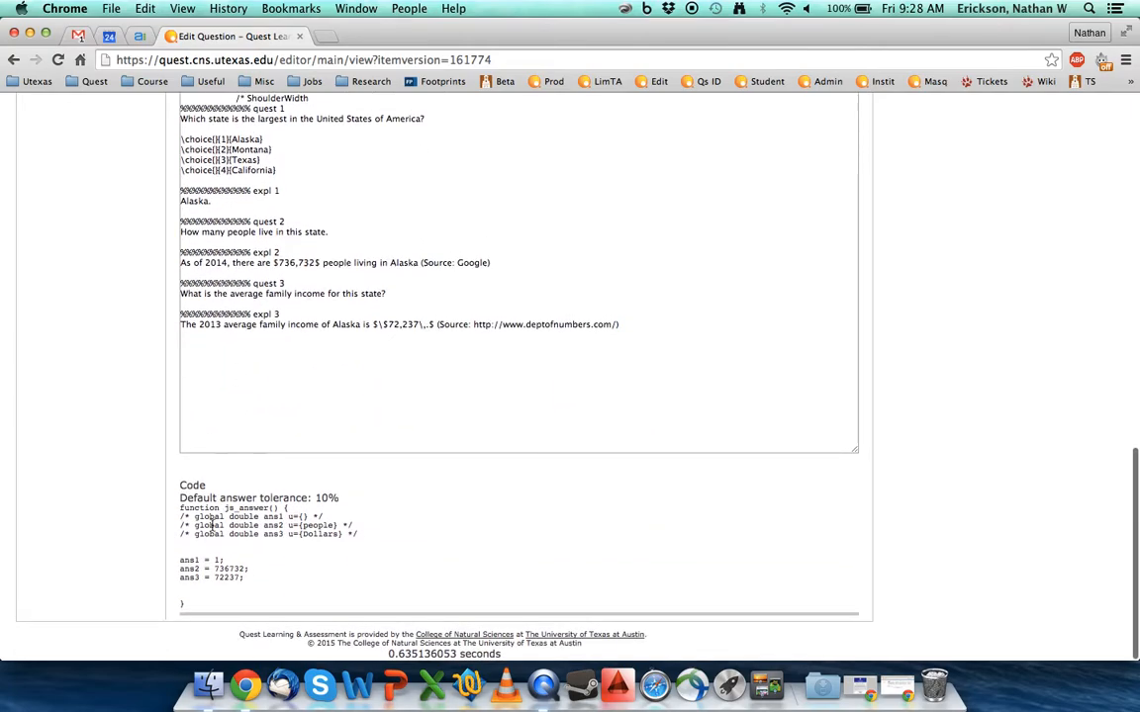
{"action": "left_click_drag", "start_coordinate": [196, 518], "coordinate": [322, 517]}
{"action": "double_click", "coordinate": [237, 518]}
{"action": "left_click_drag", "start_coordinate": [204, 560], "coordinate": [241, 560]}
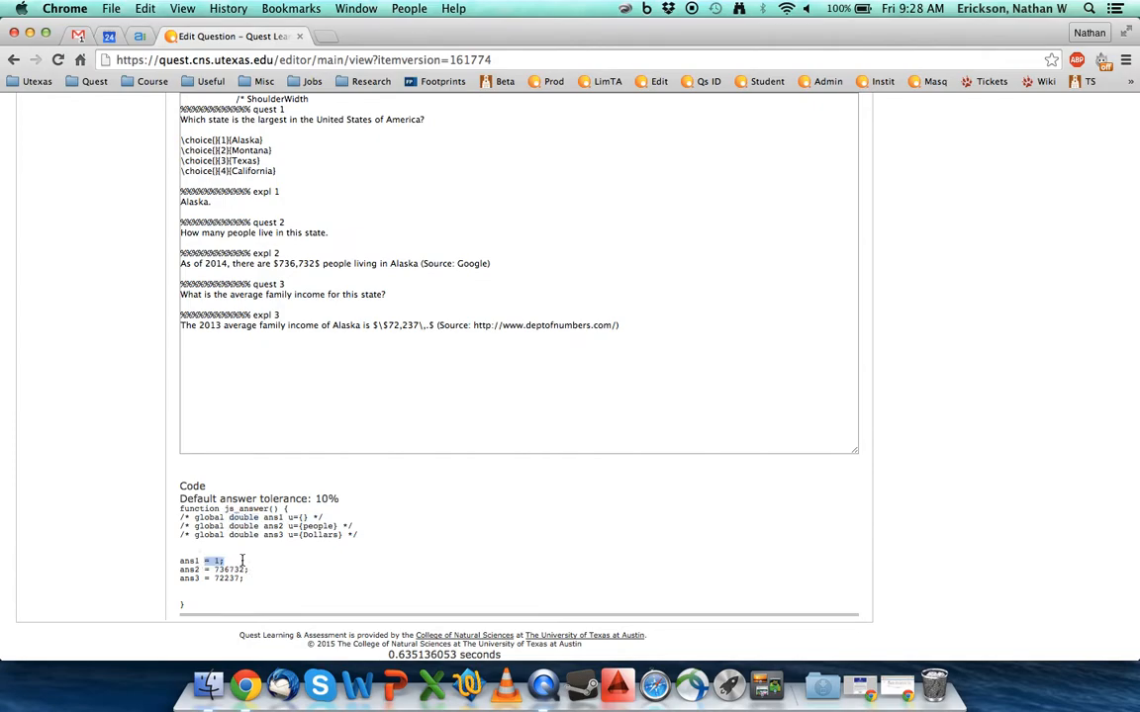
{"action": "scroll", "coordinate": [242, 560], "scroll_direction": "up", "scroll_amount": 15}
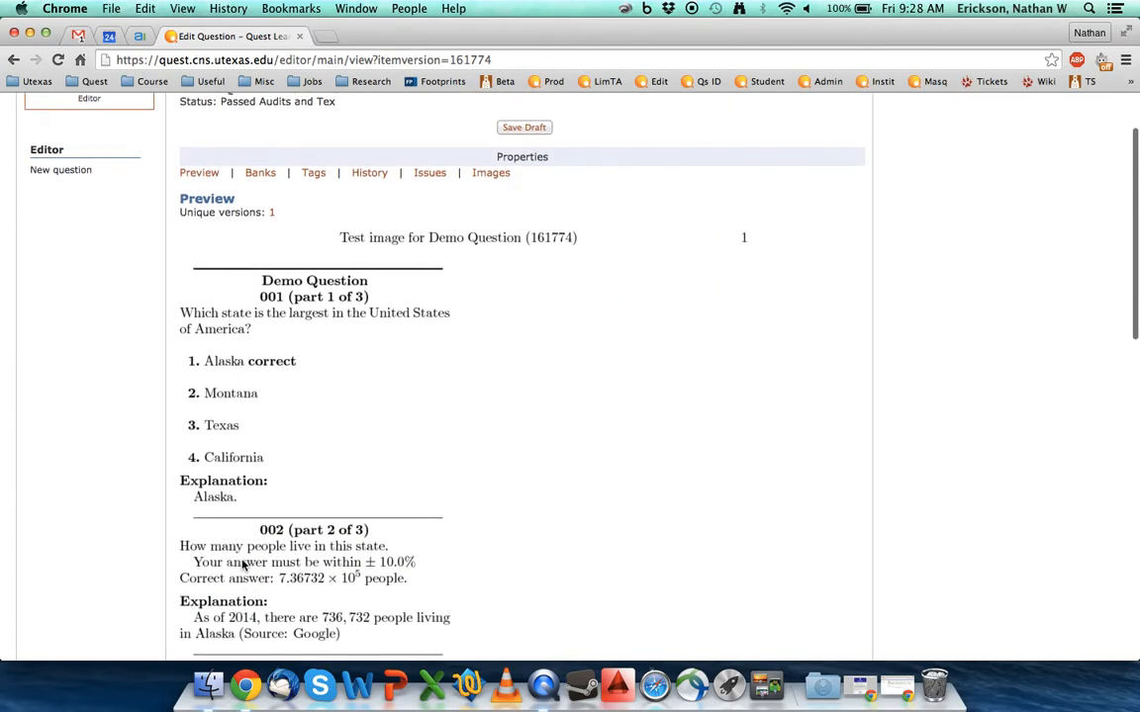
{"action": "scroll", "coordinate": [242, 563], "scroll_direction": "down", "scroll_amount": 15}
{"action": "scroll", "coordinate": [243, 564], "scroll_direction": "up", "scroll_amount": 5}
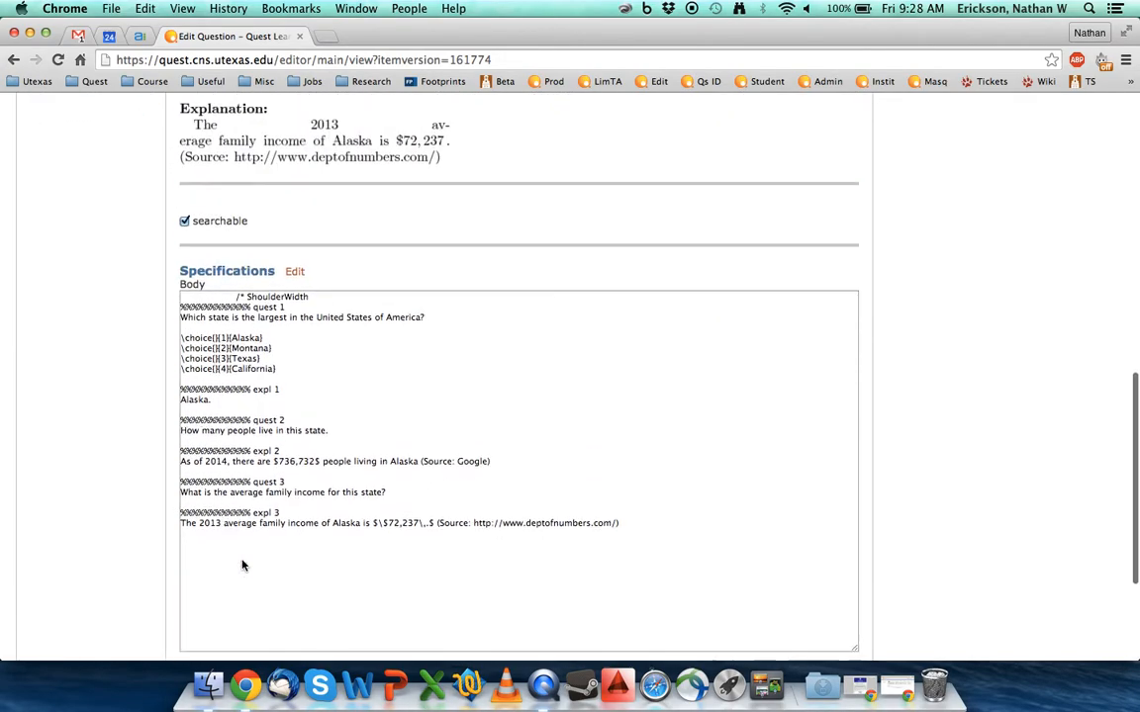
- Open the specifications for editing and review the question and explanation blocks of all three parts alongside the answer code
{"action": "left_click", "coordinate": [294, 322]}
{"action": "scroll", "coordinate": [296, 326], "scroll_direction": "down", "scroll_amount": 6}
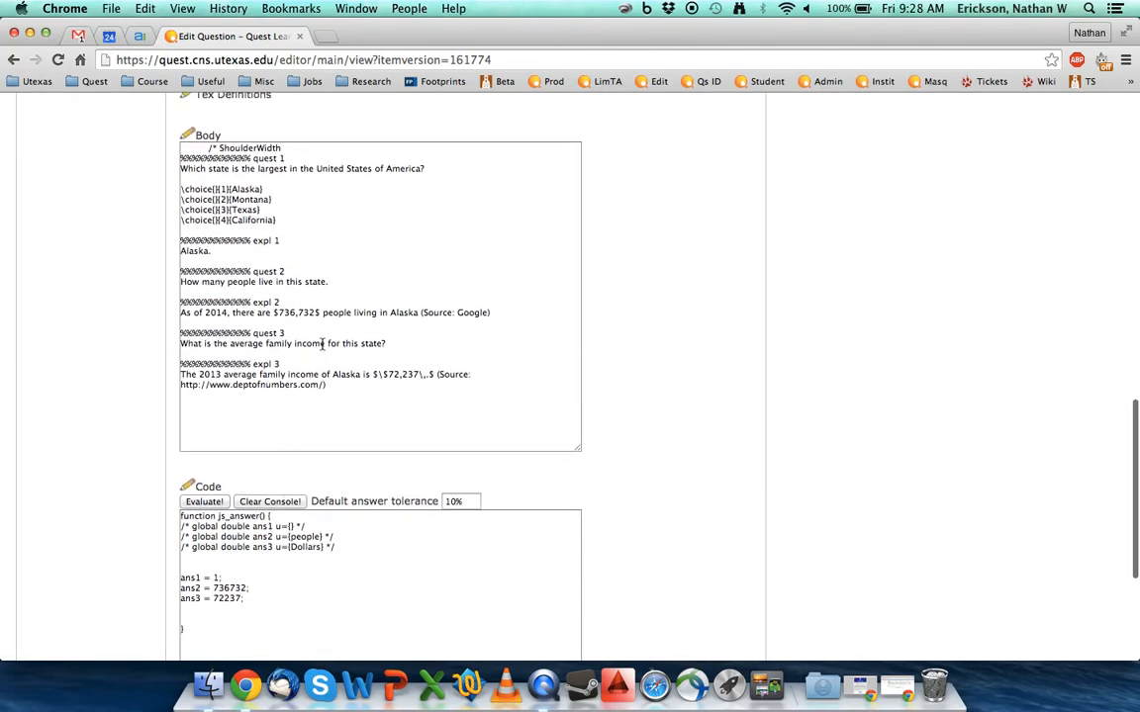
{"action": "left_click_drag", "start_coordinate": [340, 384], "coordinate": [178, 323]}
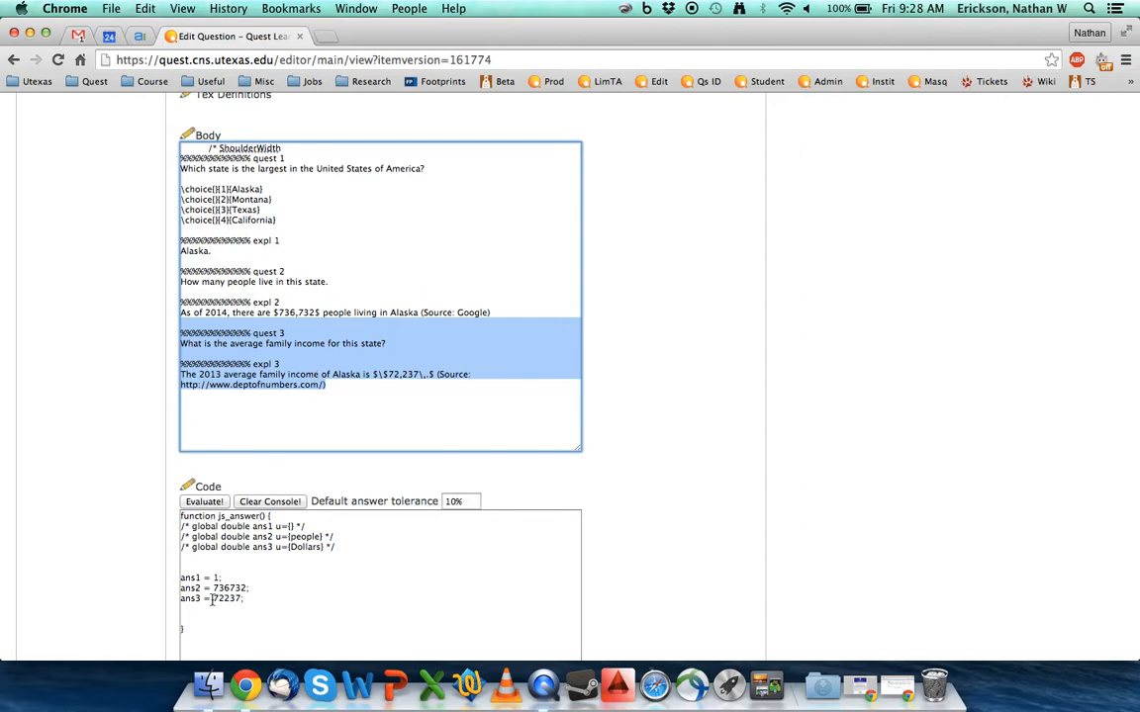
{"action": "double_click", "coordinate": [239, 546]}
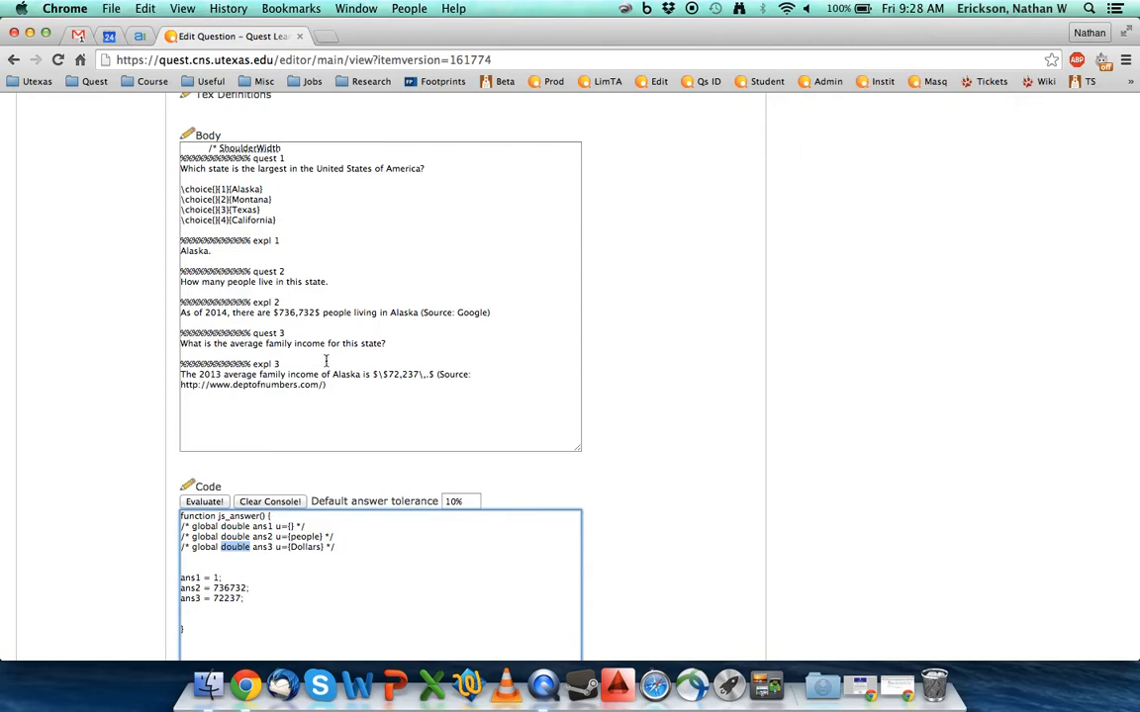
{"action": "left_click_drag", "start_coordinate": [343, 386], "coordinate": [158, 333]}
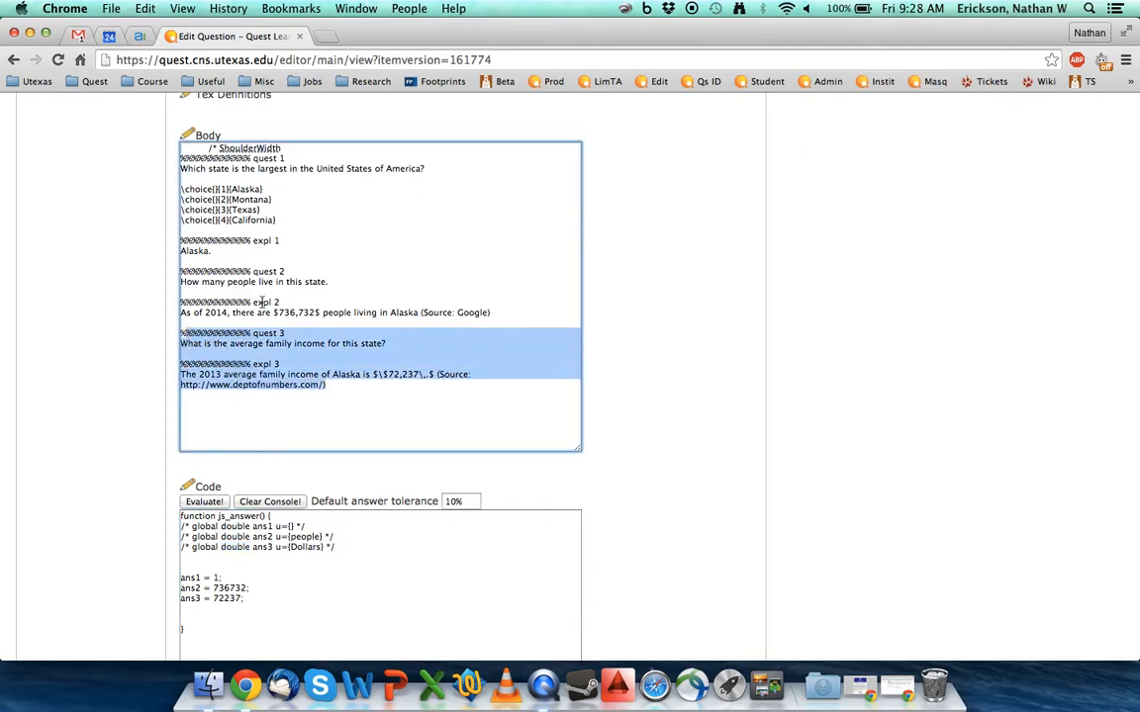
{"action": "left_click_drag", "start_coordinate": [300, 312], "coordinate": [168, 269]}
{"action": "left_click", "coordinate": [260, 242]}
{"action": "left_click_drag", "start_coordinate": [260, 243], "coordinate": [182, 156]}
{"action": "left_click", "coordinate": [290, 223]}
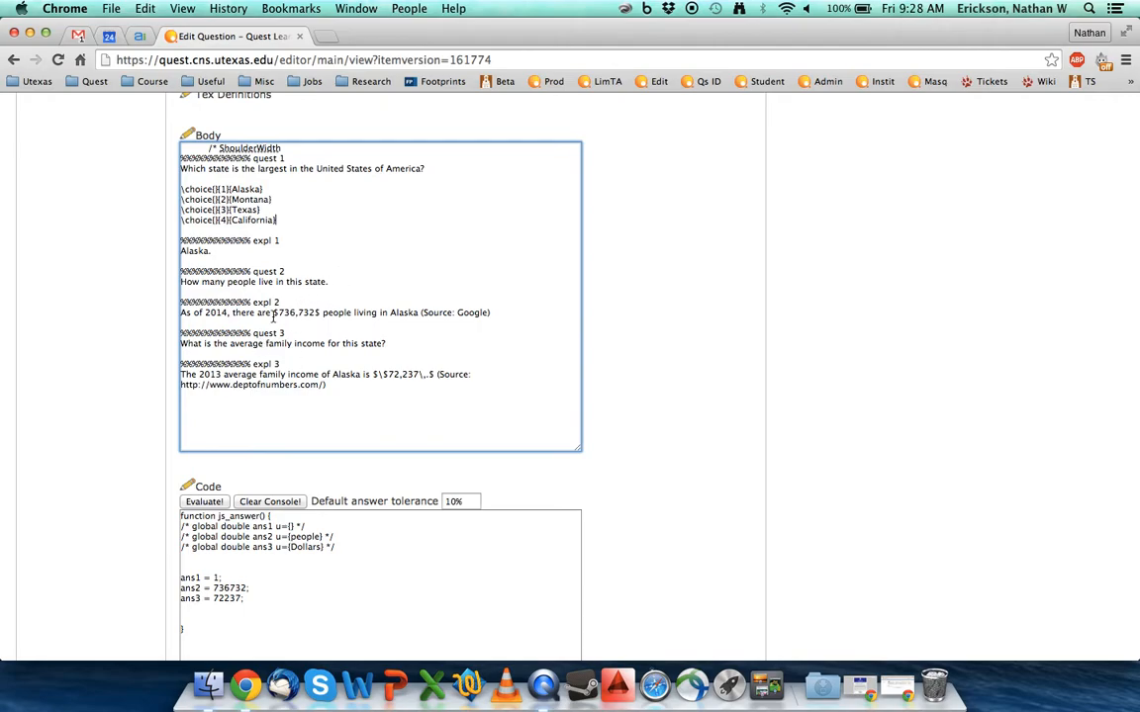
- Delete the closing dollar sign after 736,732 in the part 2 explanation and update the question
{"action": "left_click_drag", "start_coordinate": [320, 313], "coordinate": [272, 314]}
{"action": "left_click", "coordinate": [287, 313]}
{"action": "left_click", "coordinate": [273, 313]}
{"action": "left_click_drag", "start_coordinate": [321, 312], "coordinate": [312, 312]}
{"action": "left_click", "coordinate": [278, 313]}
{"action": "left_click", "coordinate": [317, 312]}
{"action": "key", "text": "BackSpace"}
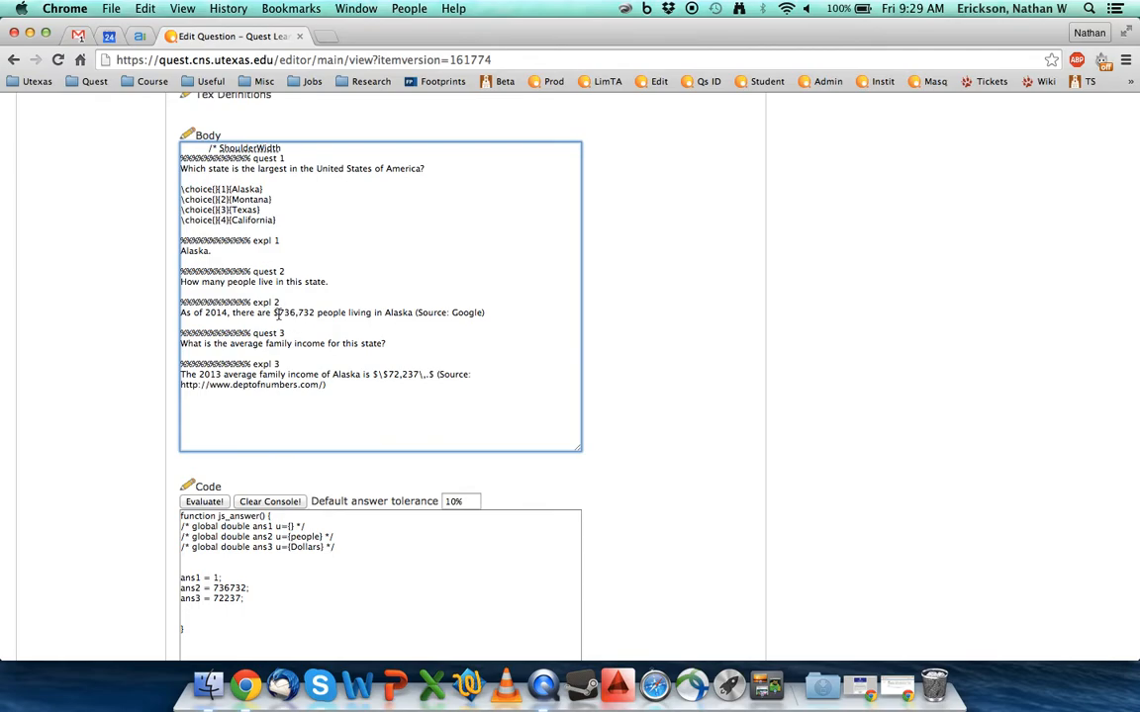
{"action": "scroll", "coordinate": [279, 313], "scroll_direction": "down", "scroll_amount": 5}
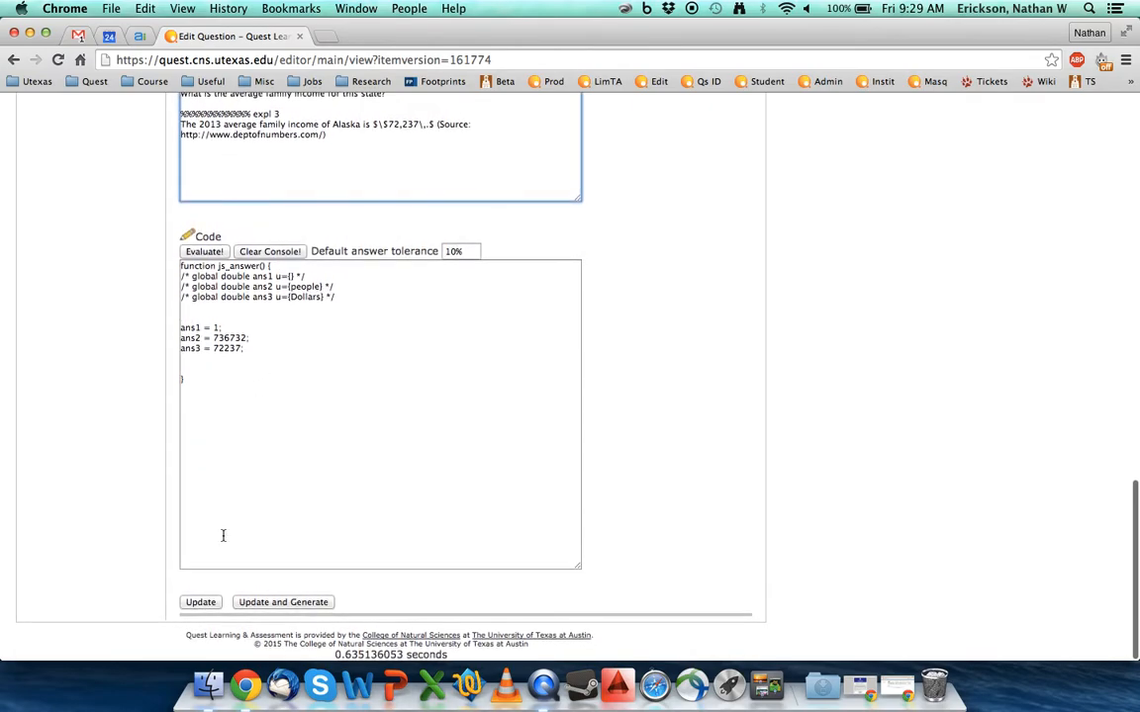
{"action": "left_click", "coordinate": [210, 604]}
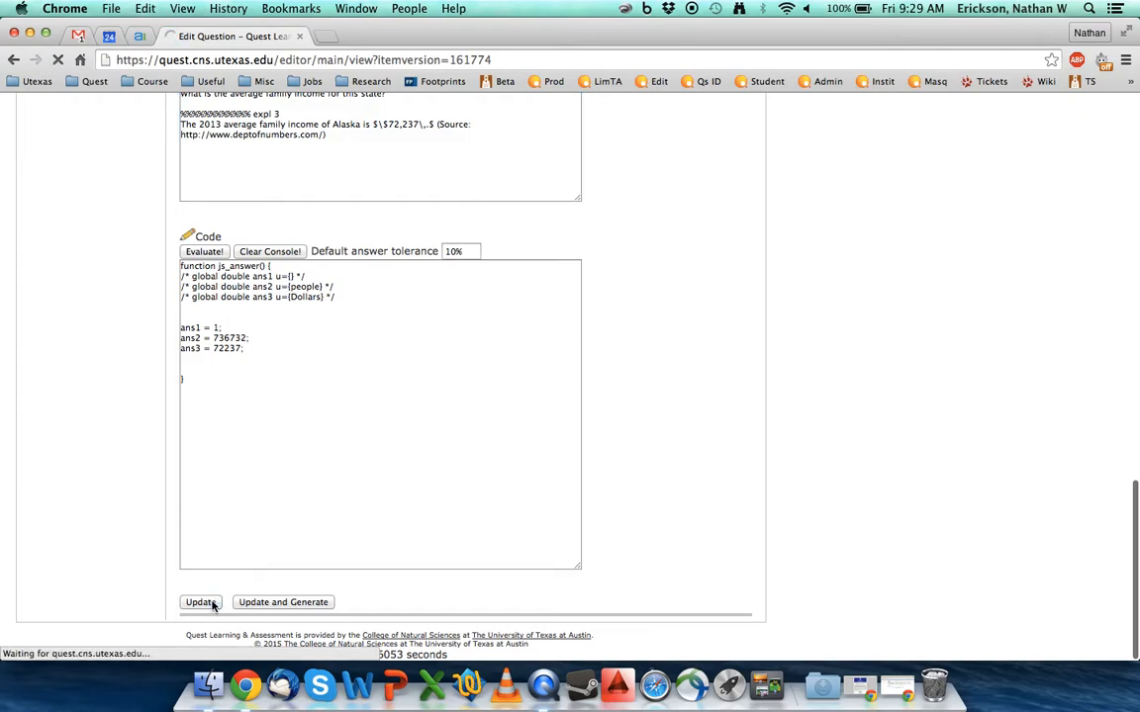
- Check the compilation error, reopen the specifications for editing, and restore the closing dollar sign after 736,732 in the part 2 explanation
{"action": "scroll", "coordinate": [303, 256], "scroll_direction": "up", "scroll_amount": 6}
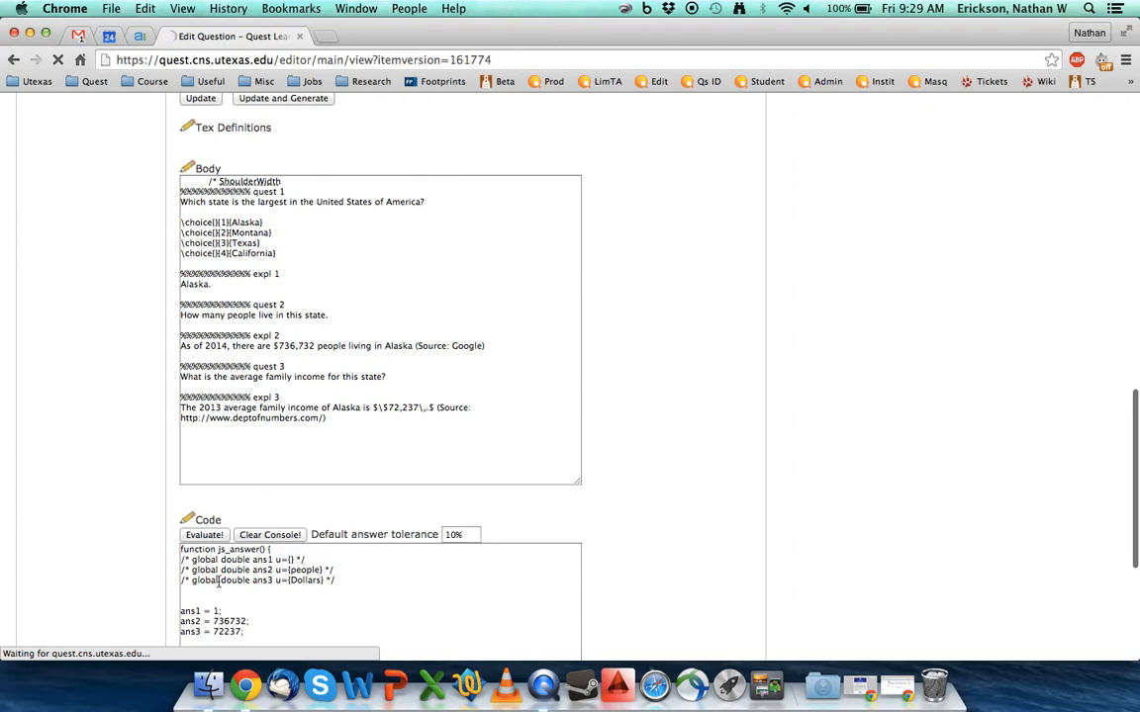
{"action": "scroll", "coordinate": [305, 521], "scroll_direction": "up", "scroll_amount": 5}
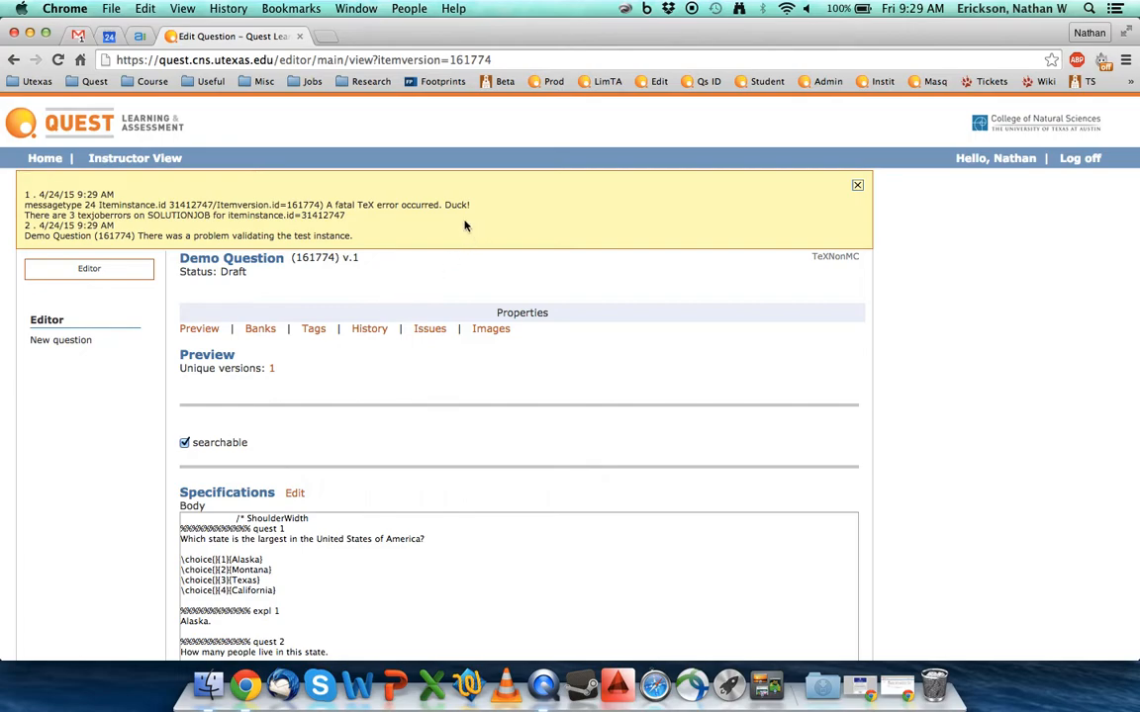
{"action": "scroll", "coordinate": [453, 268], "scroll_direction": "down", "scroll_amount": 5}
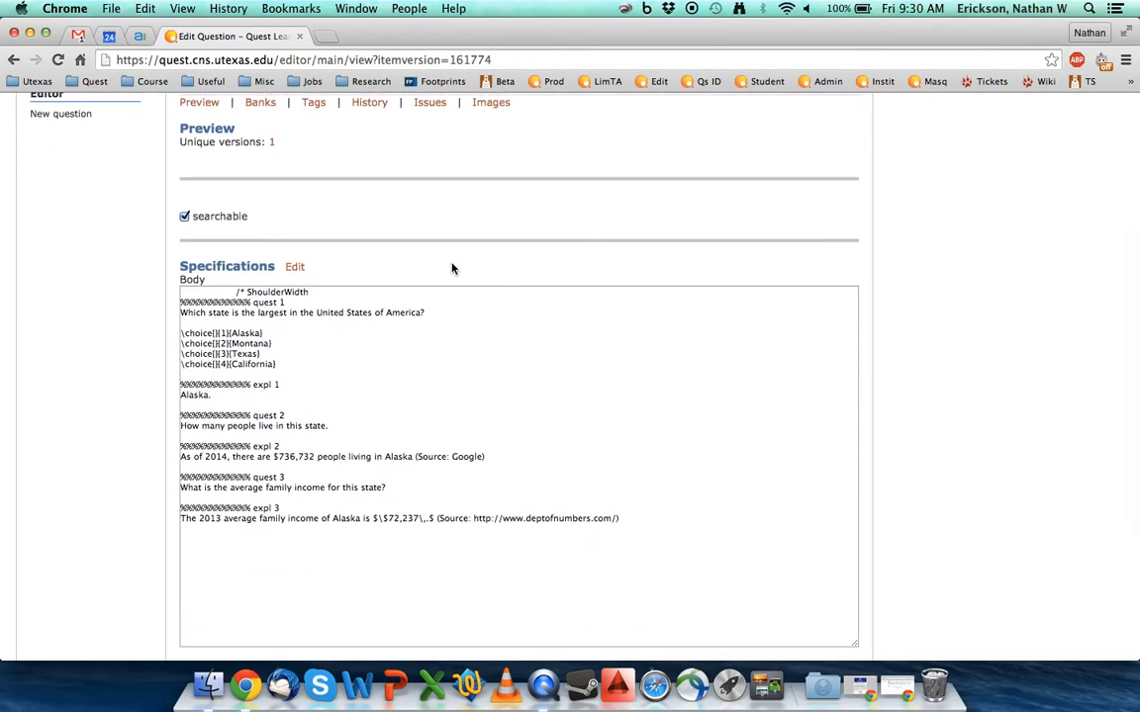
{"action": "scroll", "coordinate": [452, 268], "scroll_direction": "down", "scroll_amount": 5}
{"action": "scroll", "coordinate": [452, 268], "scroll_direction": "up", "scroll_amount": 3}
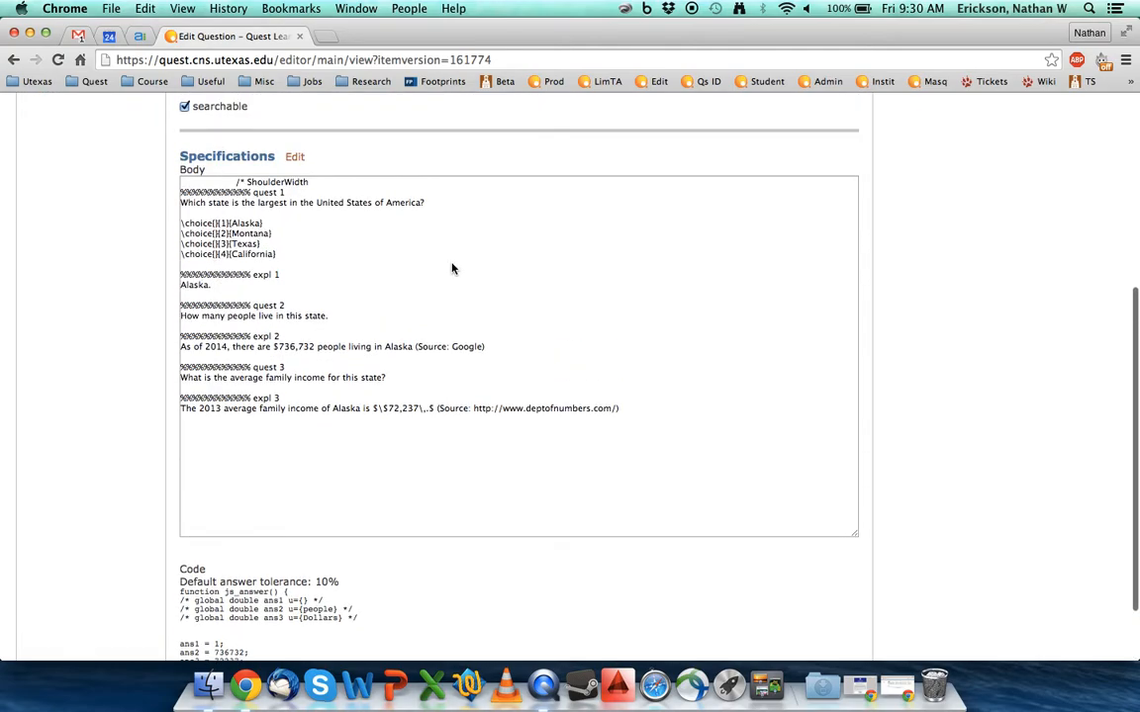
{"action": "left_click", "coordinate": [295, 157]}
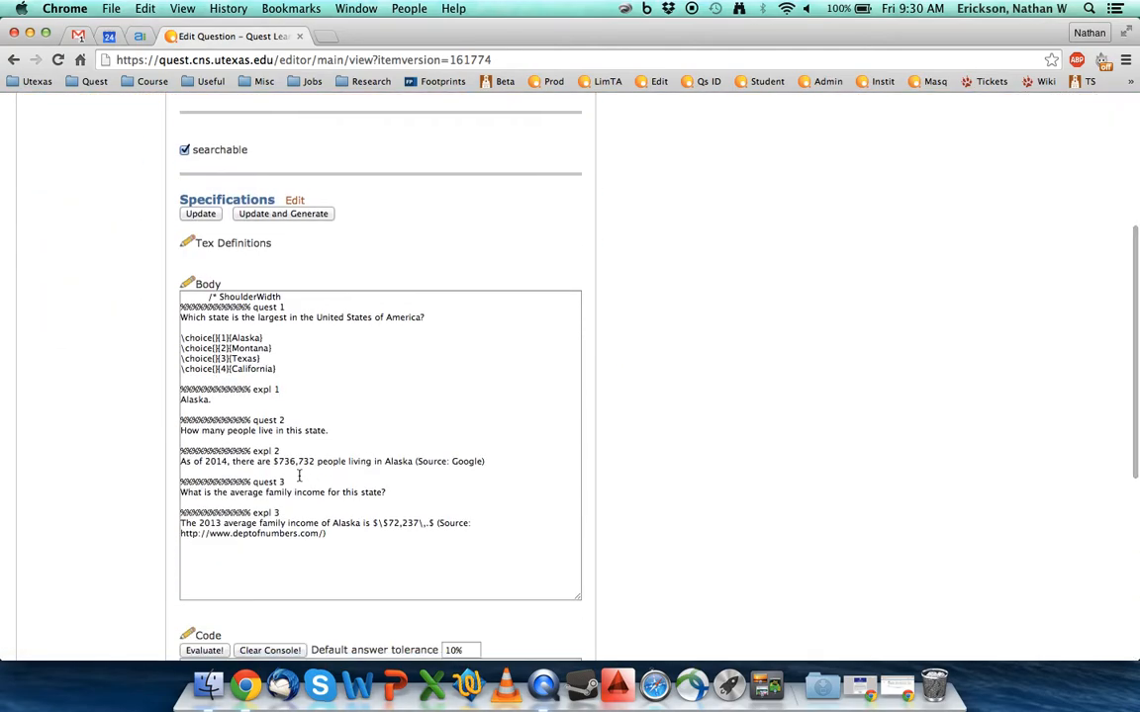
{"action": "left_click", "coordinate": [314, 461]}
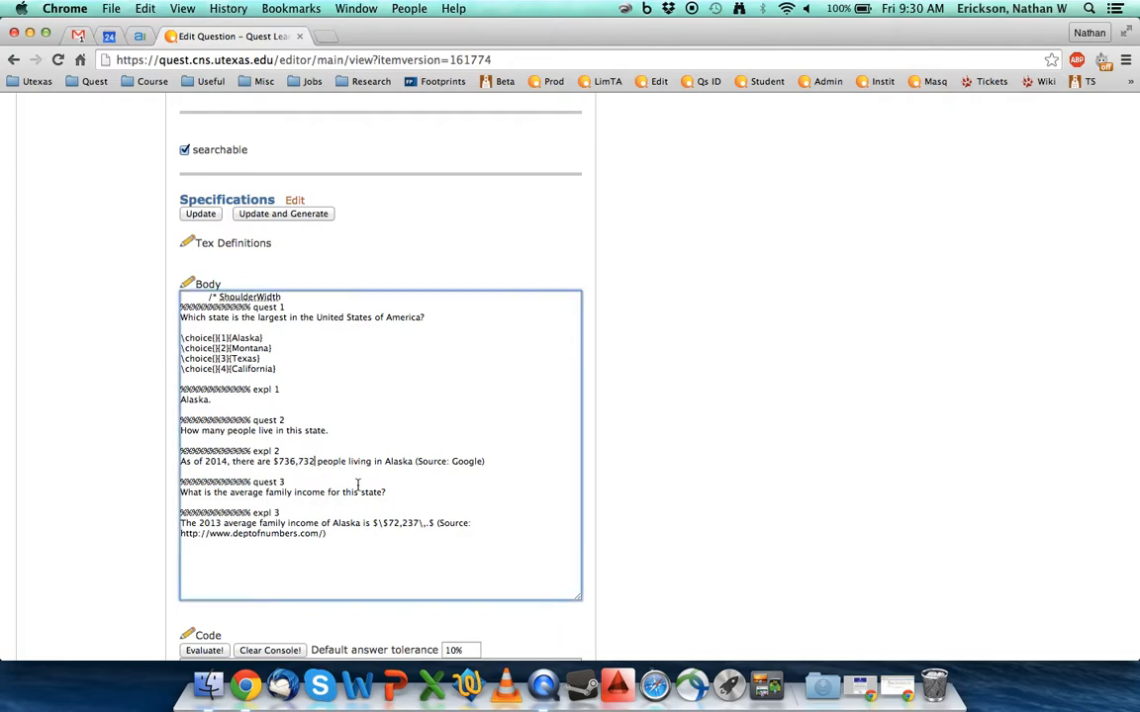
{"action": "type", "text": "$"}
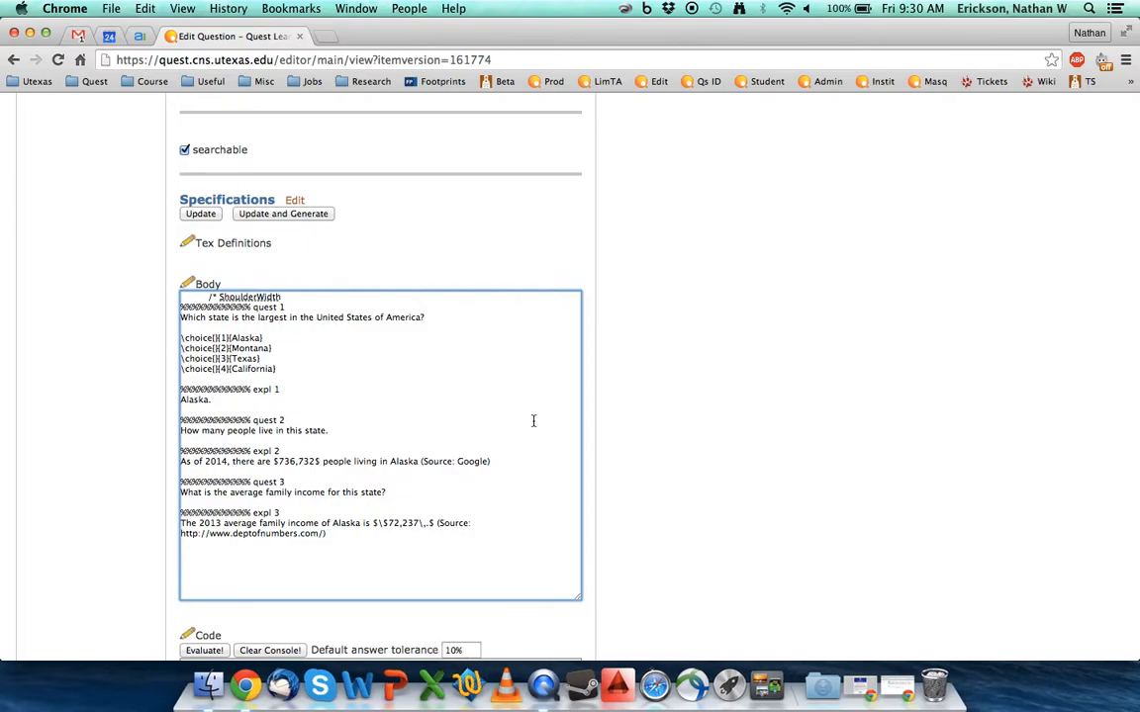
- Review the body part by part, comparing the question texts, choices, explanations and dollar-sign delimiters with the answer code
{"action": "left_click", "coordinate": [277, 461]}
{"action": "left_click", "coordinate": [280, 369]}
{"action": "left_click_drag", "start_coordinate": [280, 513], "coordinate": [181, 431]}
{"action": "left_click_drag", "start_coordinate": [277, 369], "coordinate": [149, 317]}
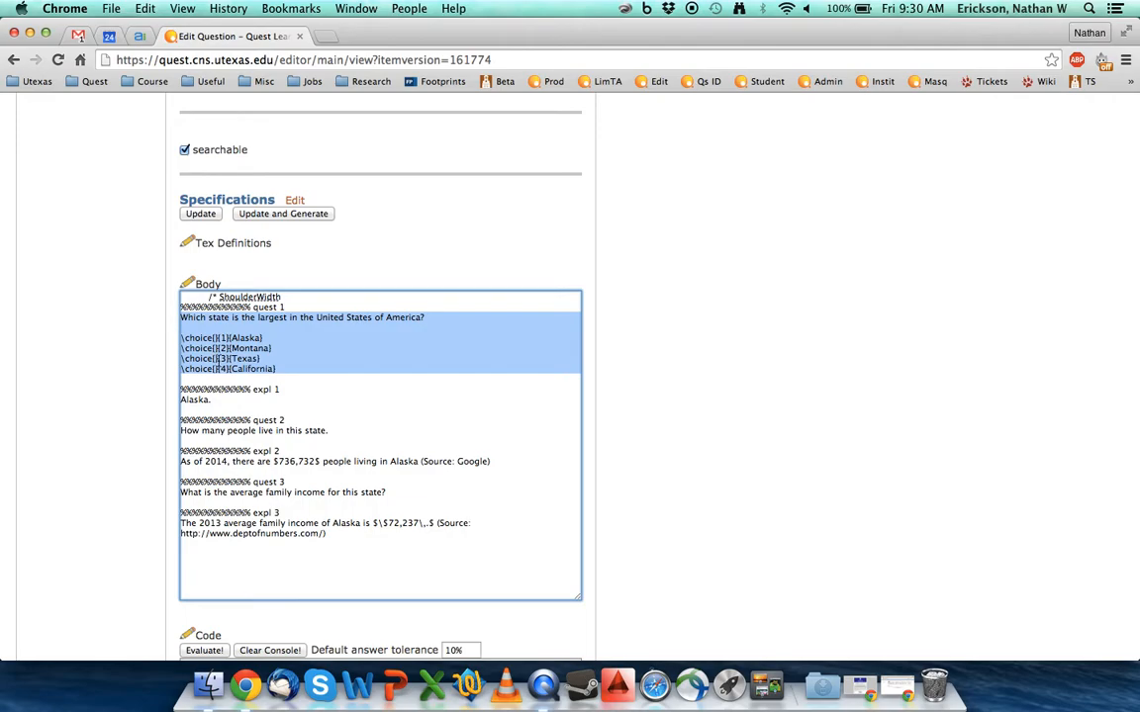
{"action": "left_click_drag", "start_coordinate": [212, 399], "coordinate": [180, 399]}
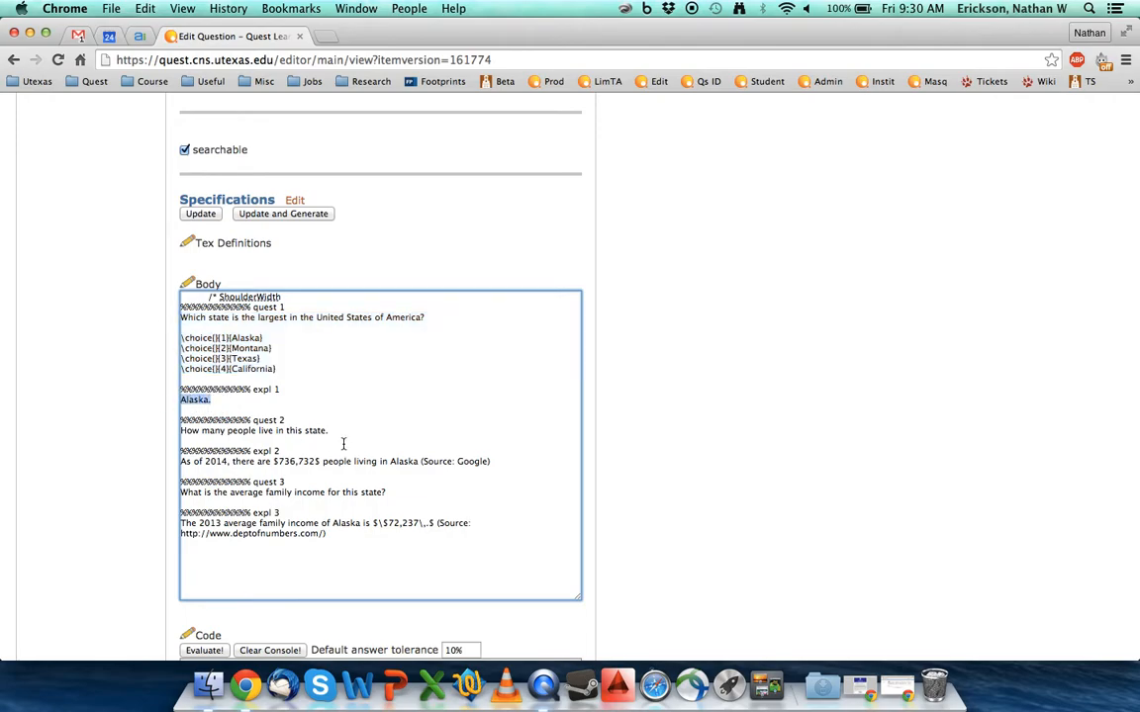
{"action": "left_click_drag", "start_coordinate": [229, 461], "coordinate": [323, 466]}
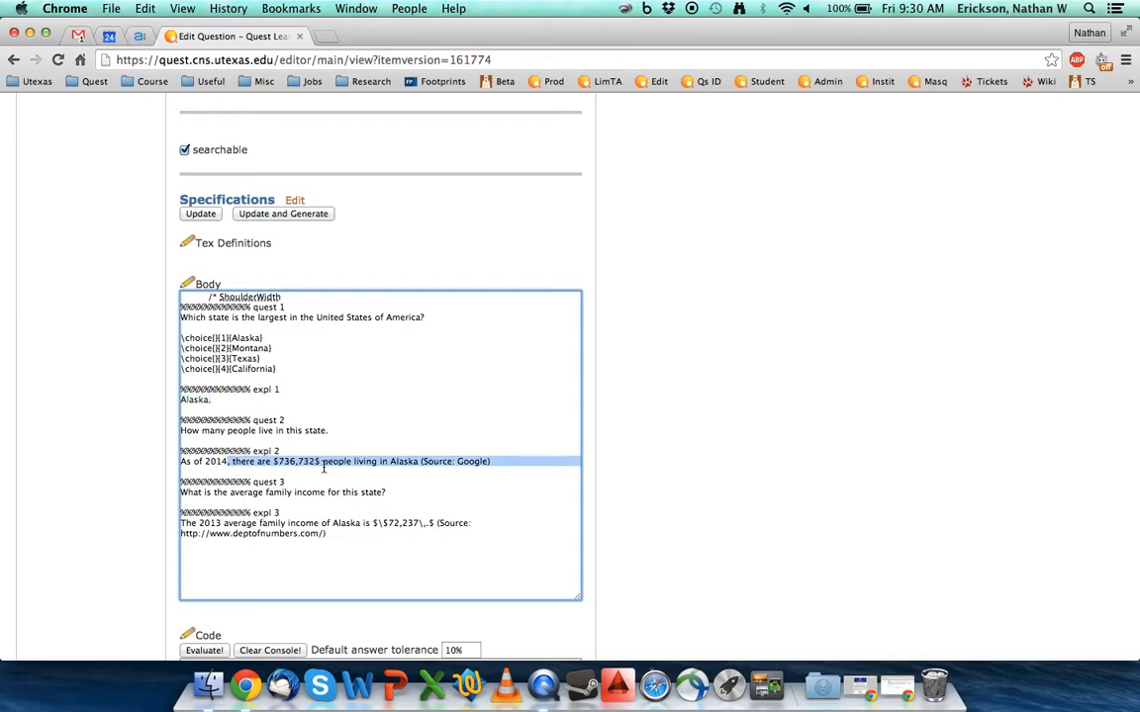
{"action": "scroll", "coordinate": [323, 467], "scroll_direction": "down", "scroll_amount": 3}
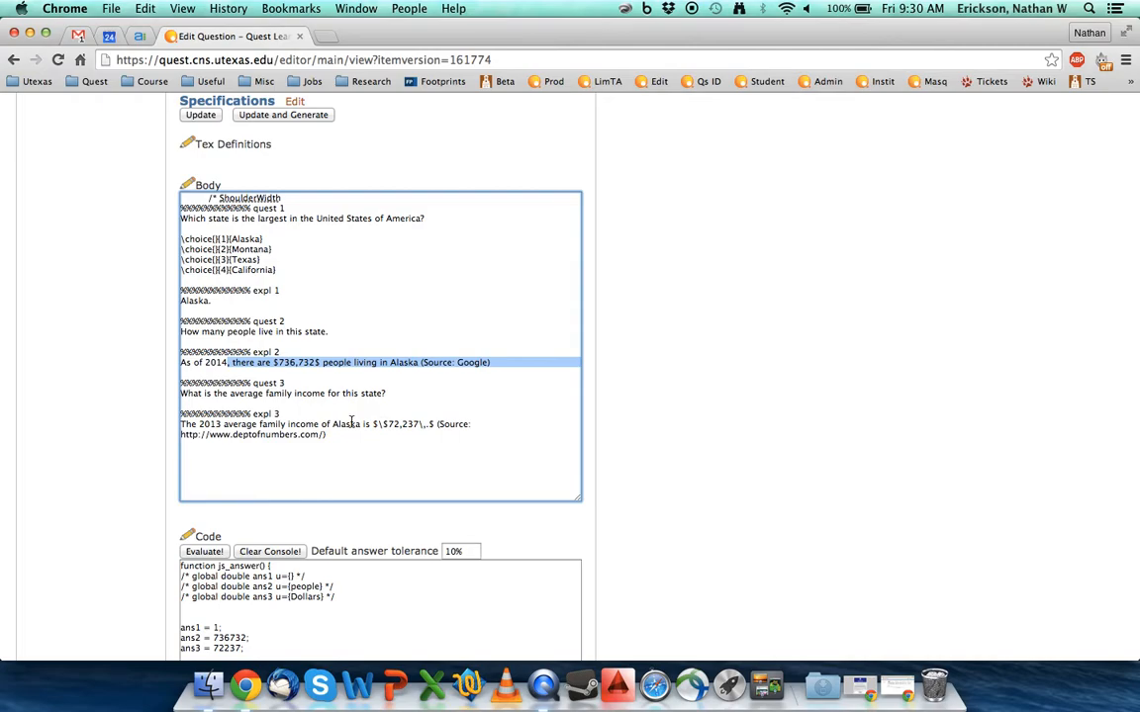
{"action": "scroll", "coordinate": [351, 423], "scroll_direction": "down", "scroll_amount": 3}
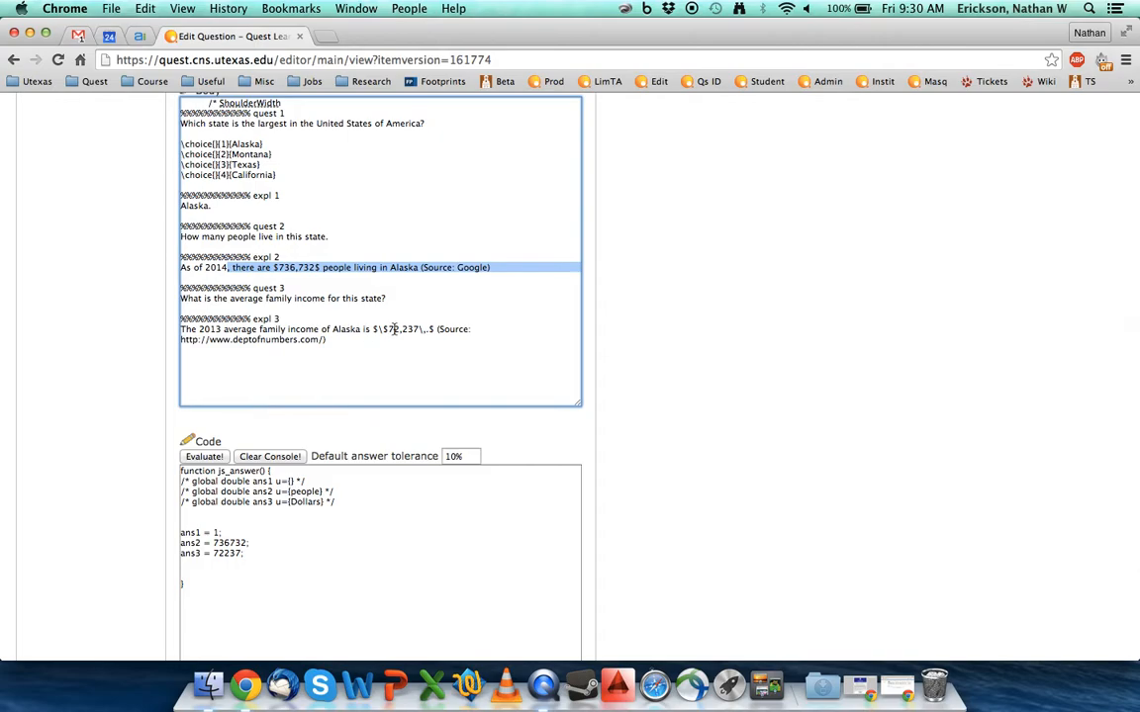
{"action": "scroll", "coordinate": [326, 336], "scroll_direction": "up", "scroll_amount": 2}
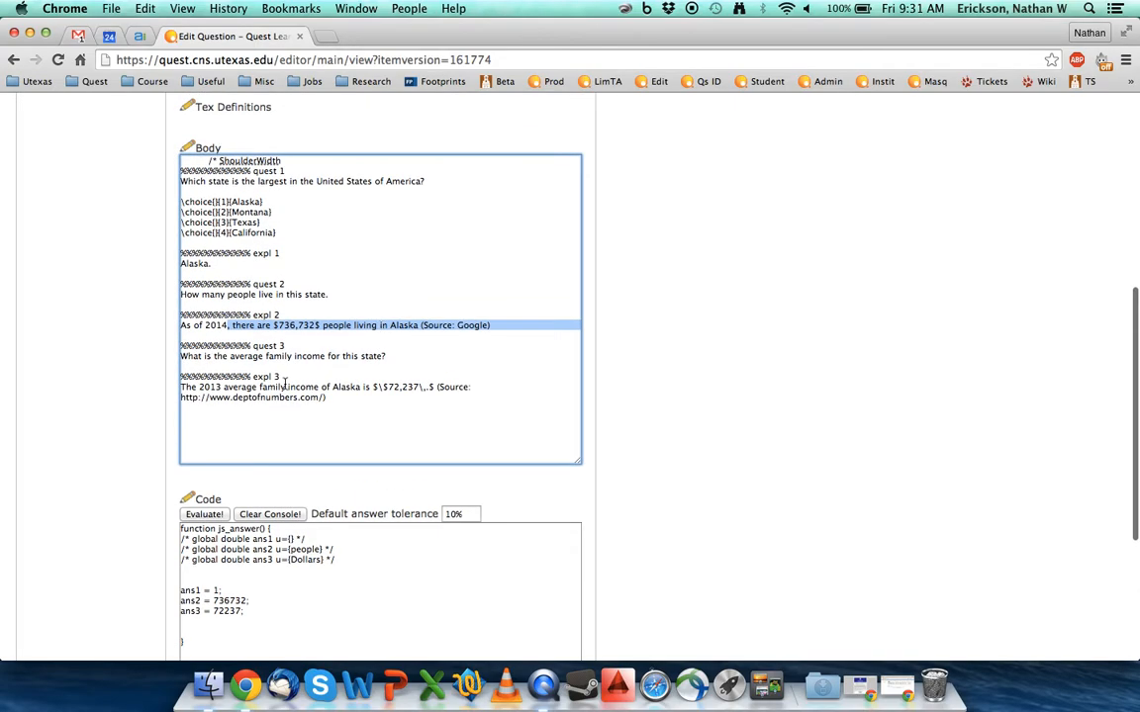
{"action": "left_click", "coordinate": [196, 356]}
{"action": "left_click_drag", "start_coordinate": [196, 356], "coordinate": [358, 356]}
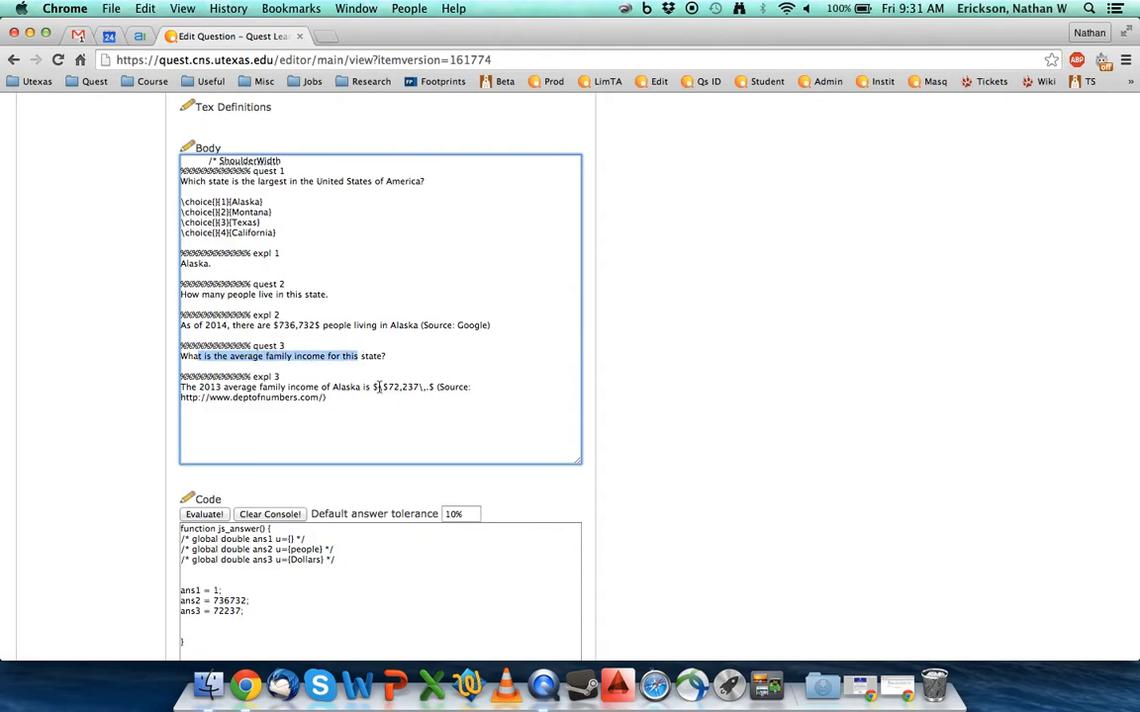
- Update the question and check the explanations of parts 2 and 3 in the compiled preview
{"action": "scroll", "coordinate": [377, 392], "scroll_direction": "up", "scroll_amount": 8}
{"action": "scroll", "coordinate": [377, 391], "scroll_direction": "down", "scroll_amount": 5}
{"action": "scroll", "coordinate": [377, 387], "scroll_direction": "up", "scroll_amount": 2}
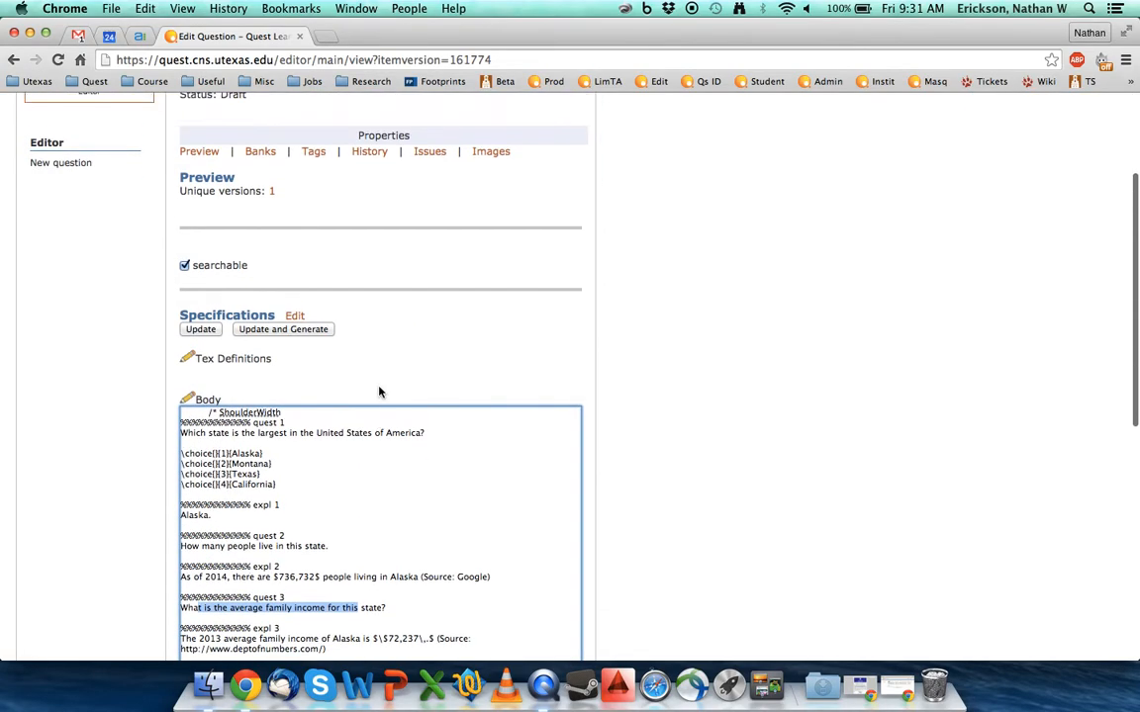
{"action": "left_click", "coordinate": [209, 329]}
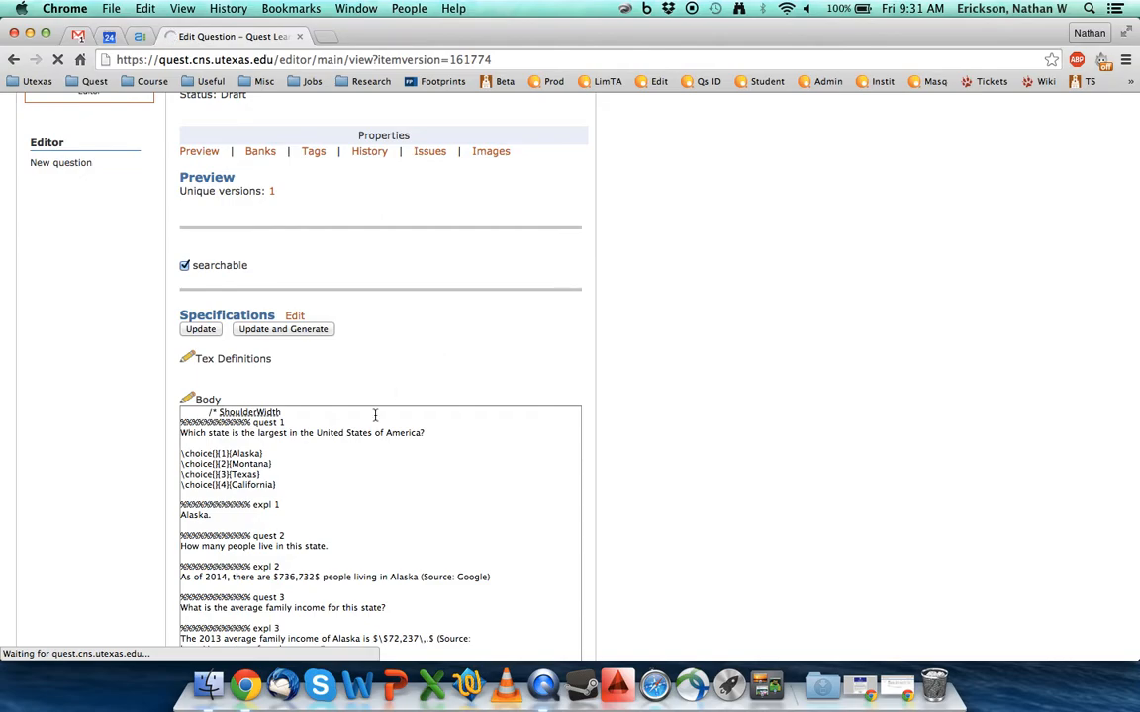
{"action": "scroll", "coordinate": [379, 407], "scroll_direction": "down", "scroll_amount": 5}
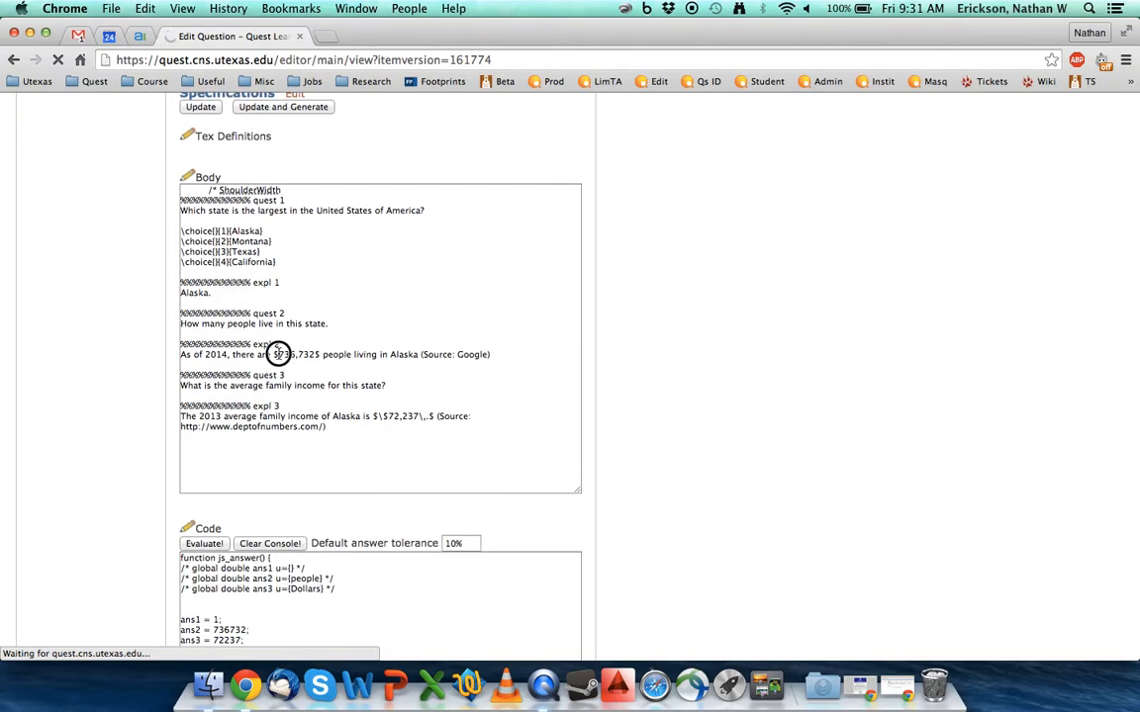
{"action": "scroll", "coordinate": [396, 378], "scroll_direction": "down", "scroll_amount": 10}
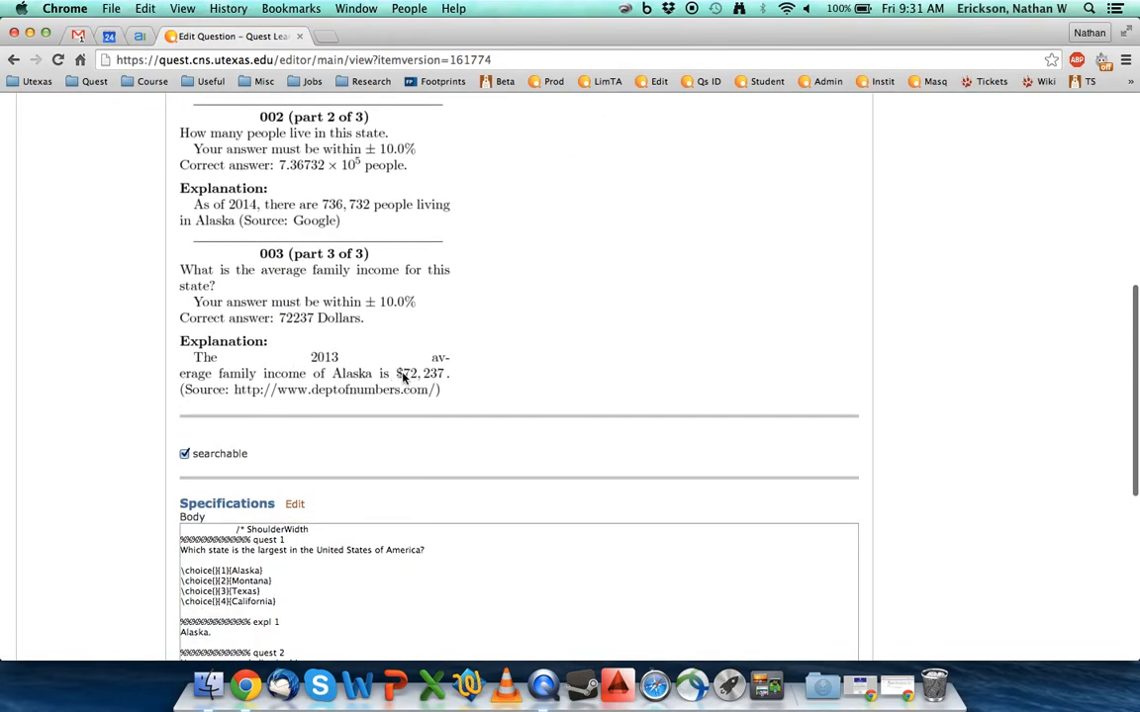
{"action": "scroll", "coordinate": [381, 353], "scroll_direction": "down", "scroll_amount": 7}
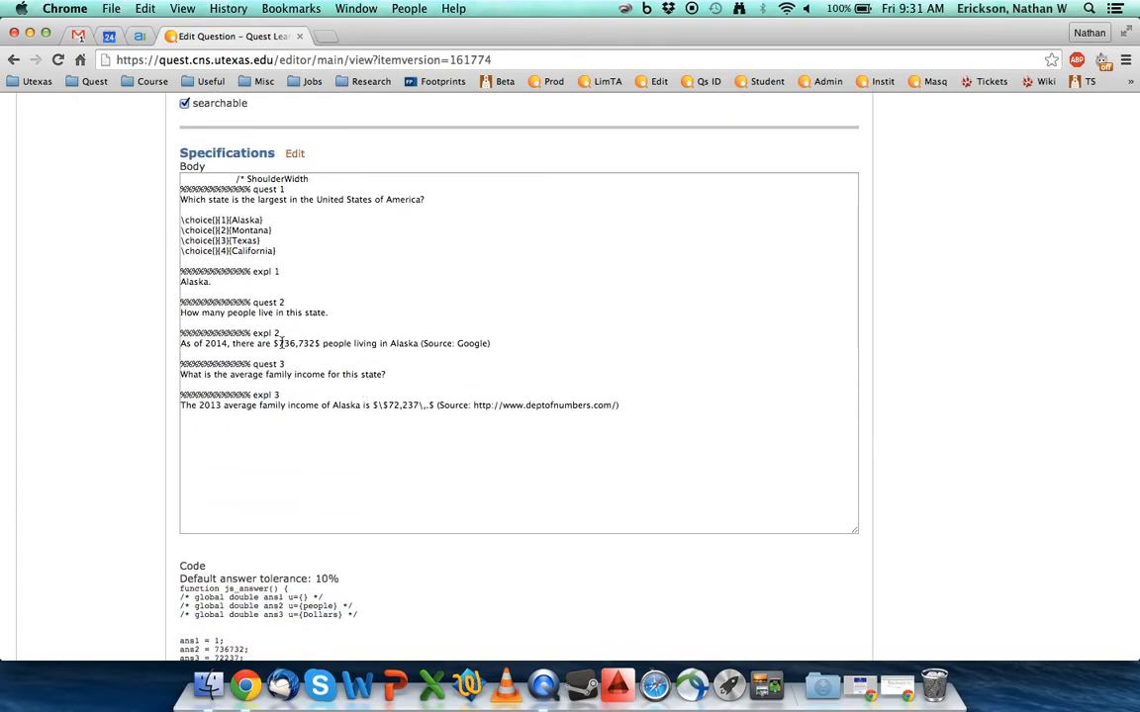
- Examine the dollar signs around 736,732 in the part 2 explanation and the escaped dollar sign before 72,237 in part 3
{"action": "left_click_drag", "start_coordinate": [275, 343], "coordinate": [315, 345]}
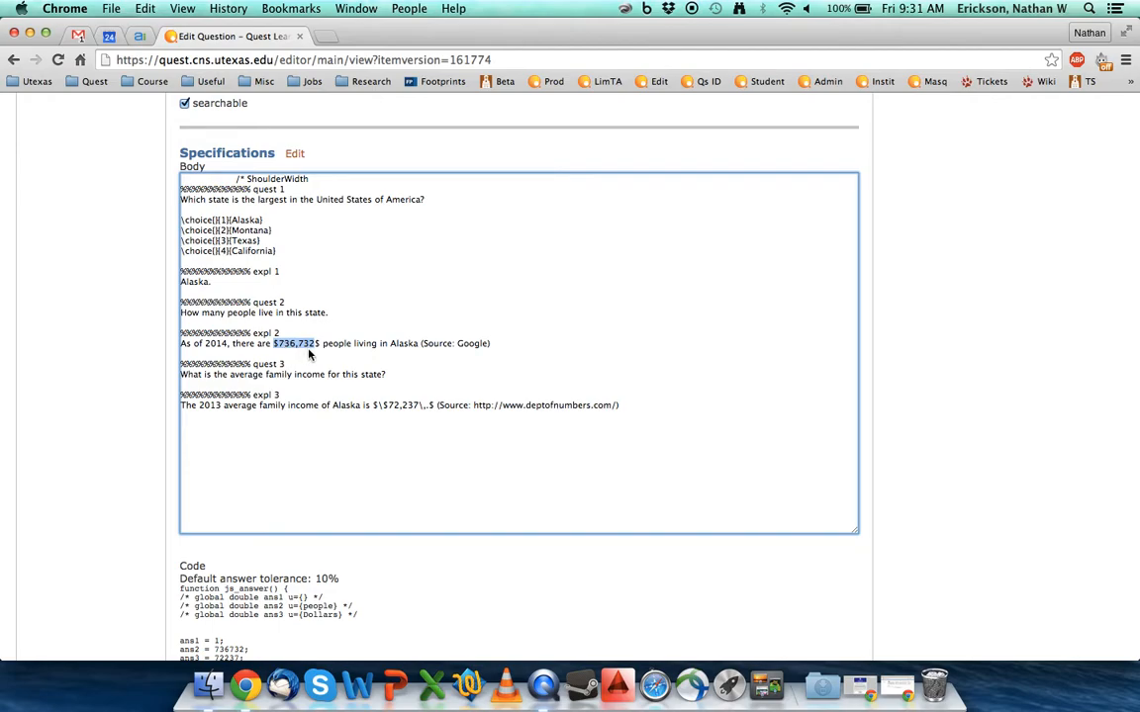
{"action": "left_click", "coordinate": [317, 343]}
{"action": "left_click_drag", "start_coordinate": [280, 344], "coordinate": [272, 343]}
{"action": "left_click", "coordinate": [316, 343]}
{"action": "left_click", "coordinate": [379, 405]}
{"action": "left_click_drag", "start_coordinate": [388, 404], "coordinate": [377, 406]}
{"action": "scroll", "coordinate": [442, 421], "scroll_direction": "down", "scroll_amount": 2}
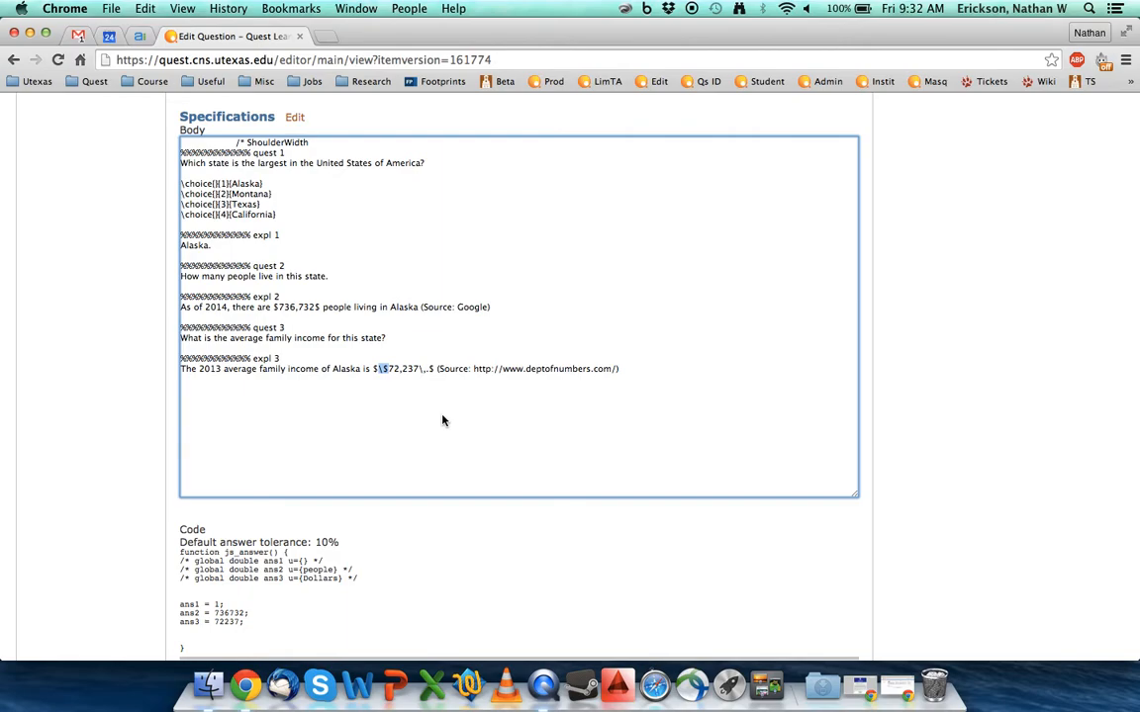
{"action": "left_click", "coordinate": [383, 369]}
- Reopen the specifications for editing, delete the backslash before the dollar sign of 72,237 in the part 3 explanation, and update the question
{"action": "left_click", "coordinate": [295, 118]}
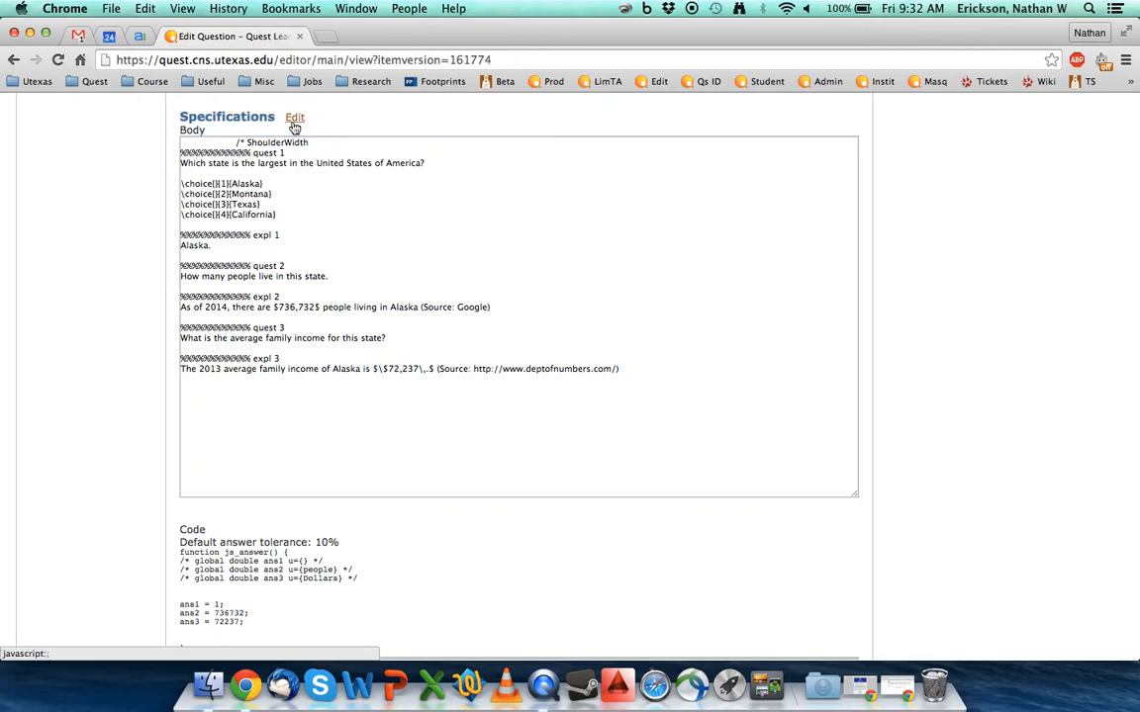
{"action": "left_click", "coordinate": [381, 486]}
{"action": "key", "text": "BackSpace"}
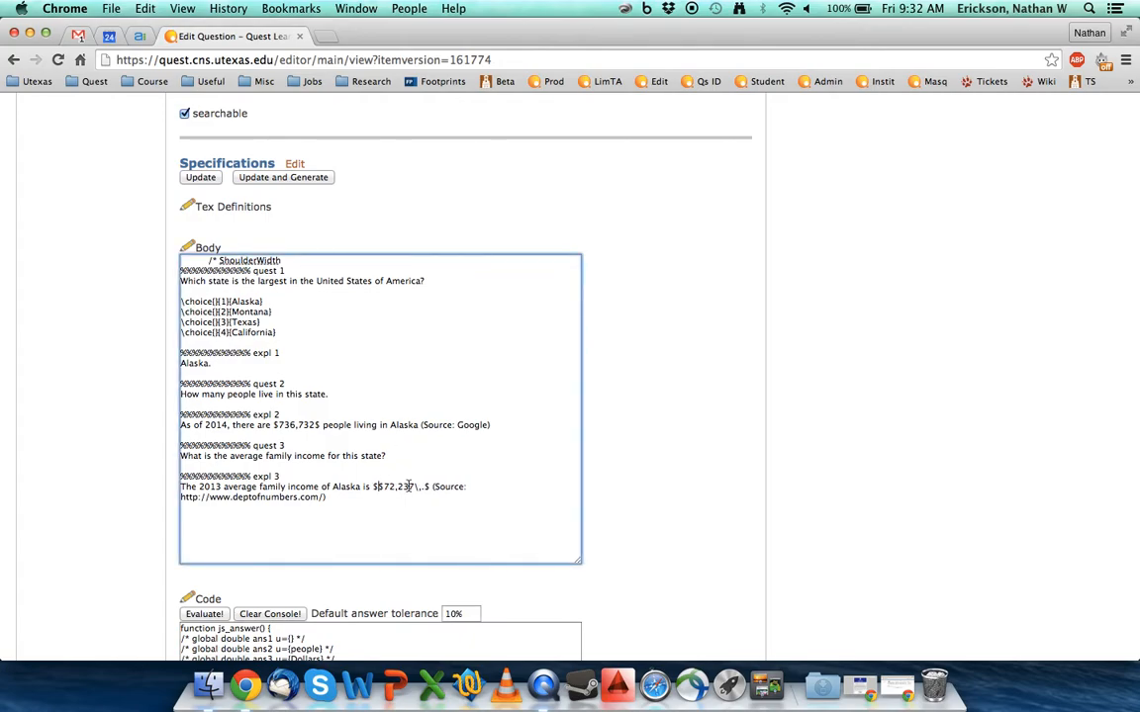
{"action": "scroll", "coordinate": [386, 455], "scroll_direction": "down", "scroll_amount": 2}
{"action": "double_click", "coordinate": [379, 401]}
{"action": "double_click", "coordinate": [426, 402]}
{"action": "scroll", "coordinate": [425, 408], "scroll_direction": "down", "scroll_amount": 5}
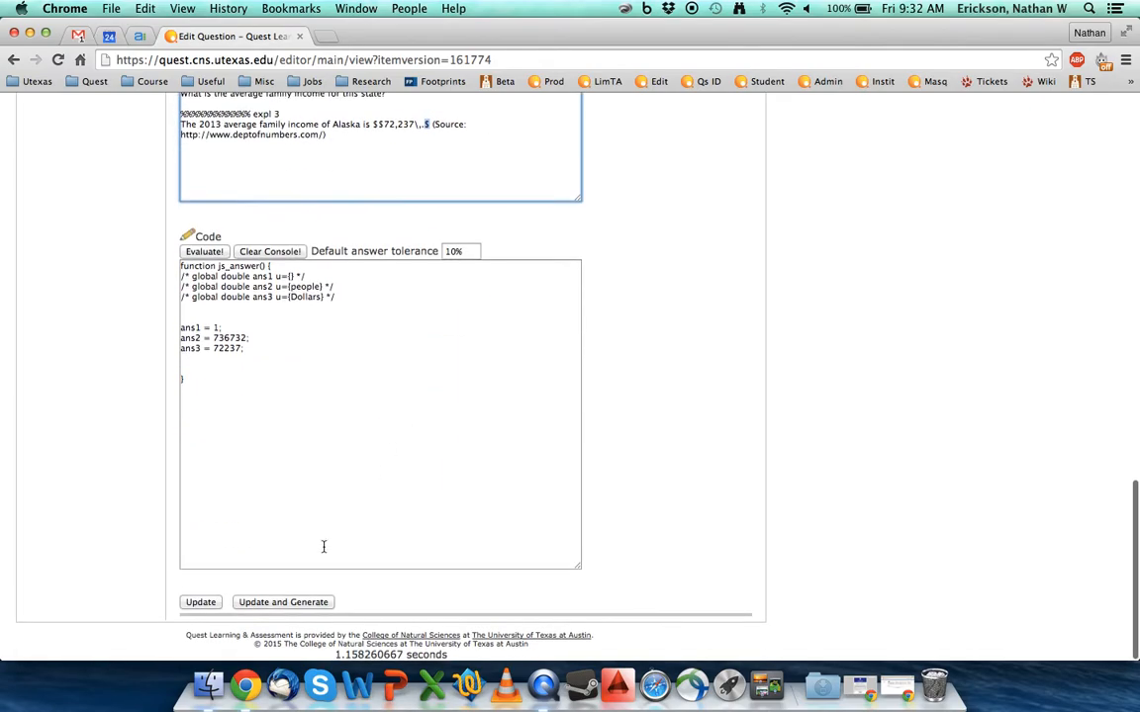
{"action": "left_click", "coordinate": [215, 606]}
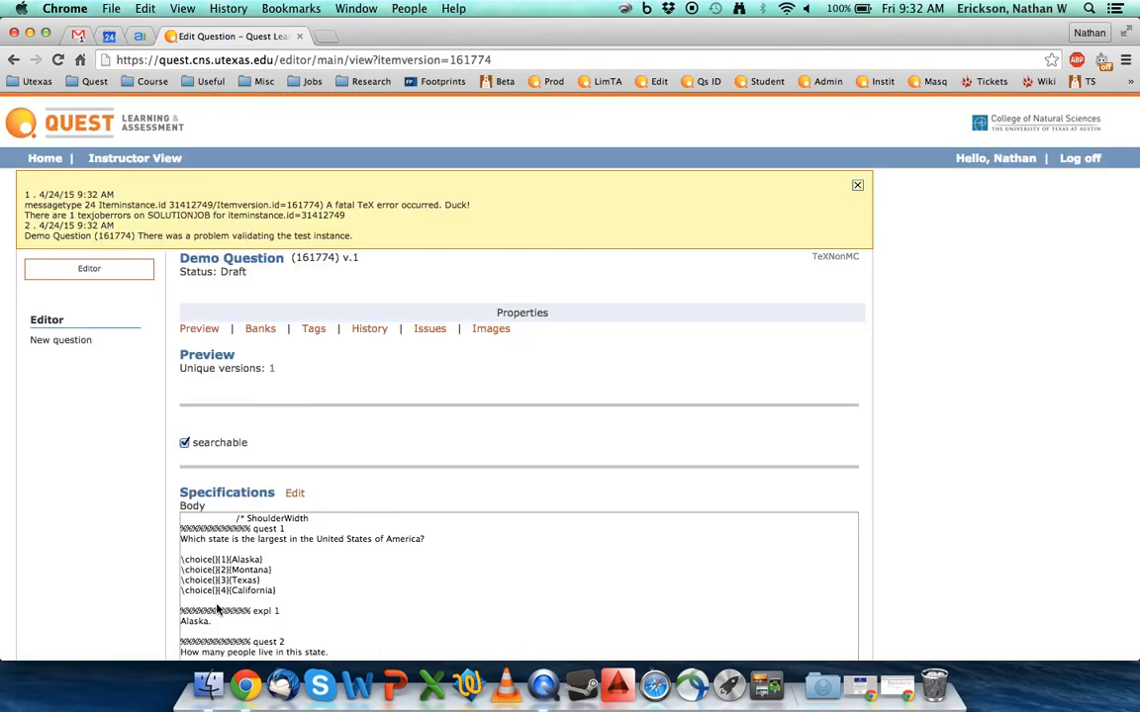
- Reopen the specifications, restore the backslash before the dollar sign of 72,237 in the part 3 explanation, and update the question
{"action": "scroll", "coordinate": [217, 609], "scroll_direction": "down", "scroll_amount": 5}
{"action": "left_click", "coordinate": [377, 452]}
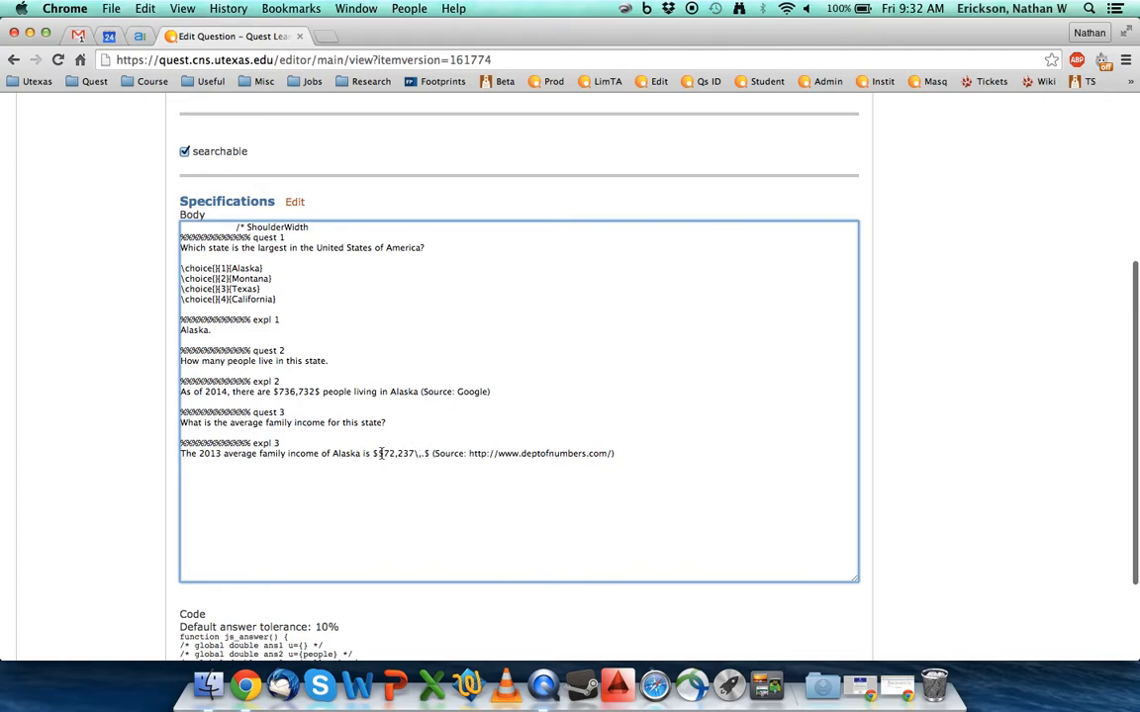
{"action": "left_click", "coordinate": [294, 202]}
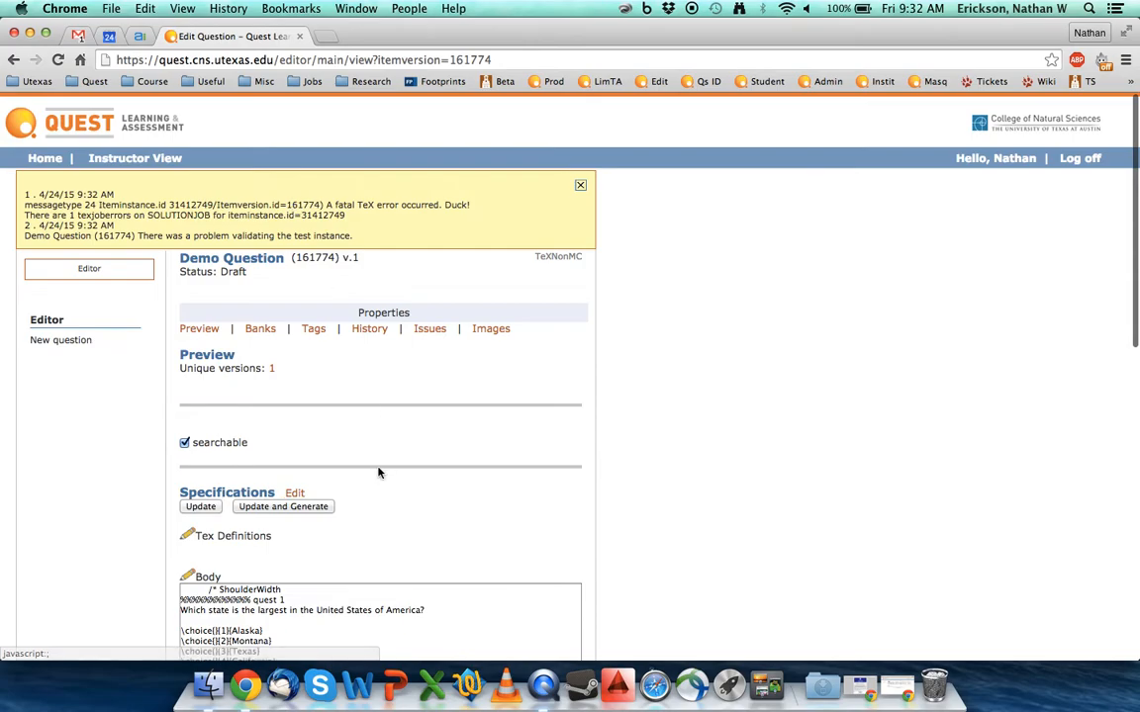
{"action": "scroll", "coordinate": [379, 473], "scroll_direction": "down", "scroll_amount": 7}
{"action": "left_click", "coordinate": [377, 381]}
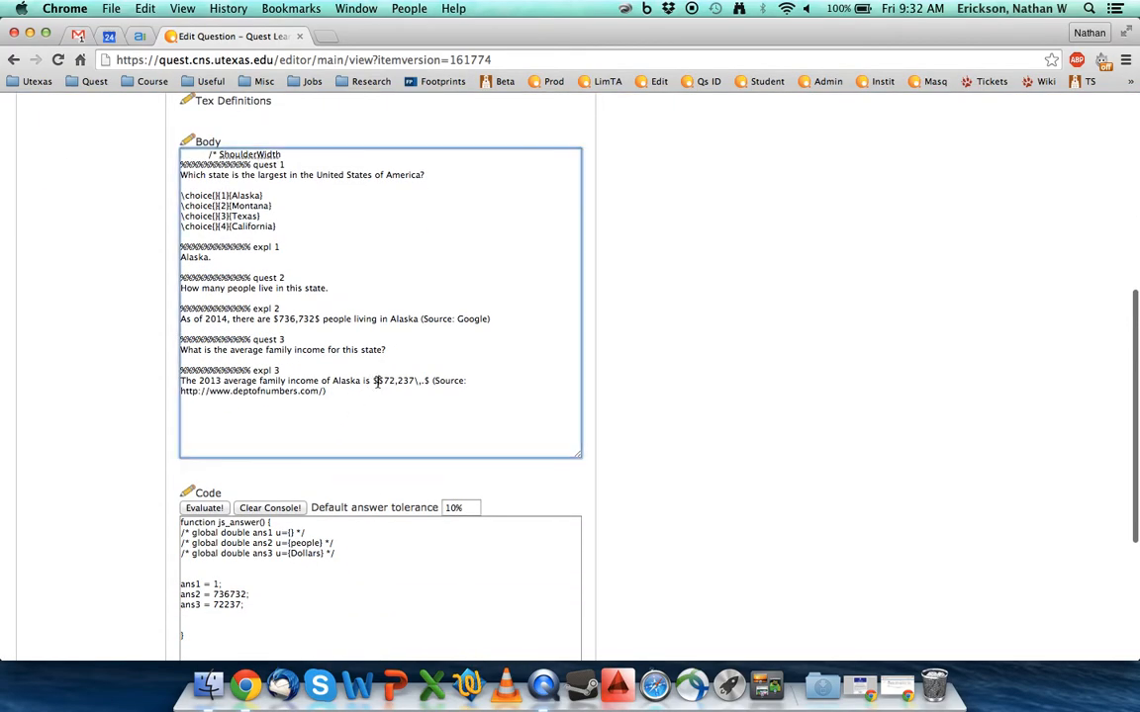
{"action": "type", "text": "\\$"}
{"action": "scroll", "coordinate": [218, 633], "scroll_direction": "down", "scroll_amount": 5}
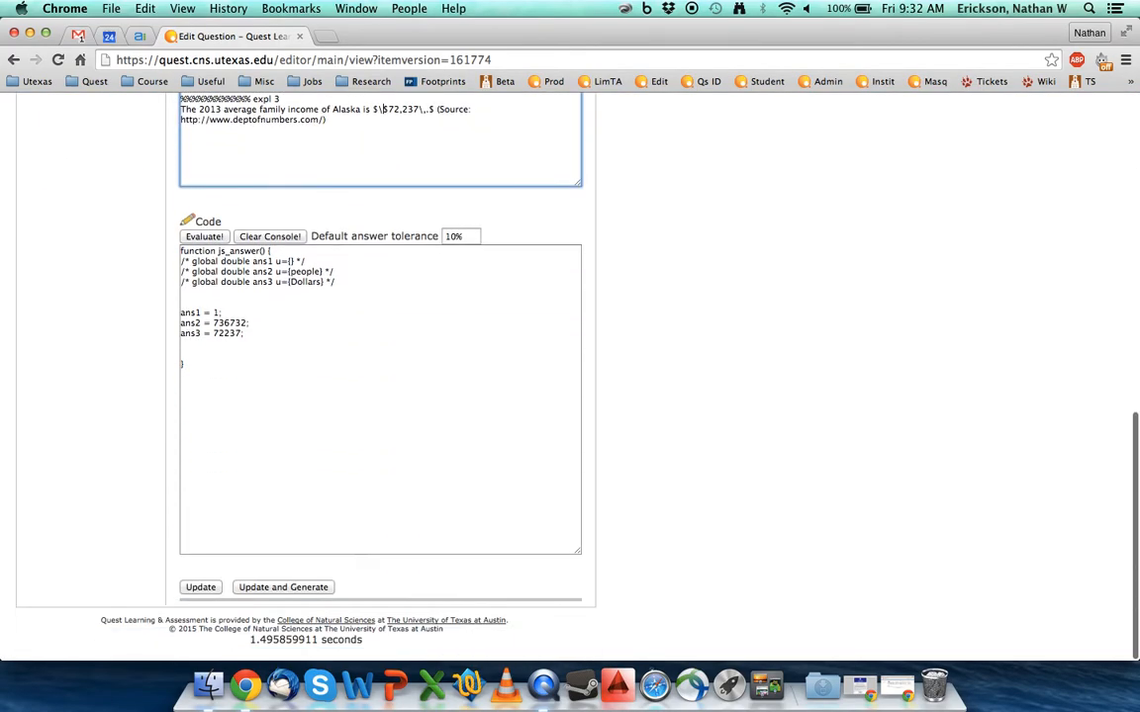
{"action": "left_click", "coordinate": [198, 603]}
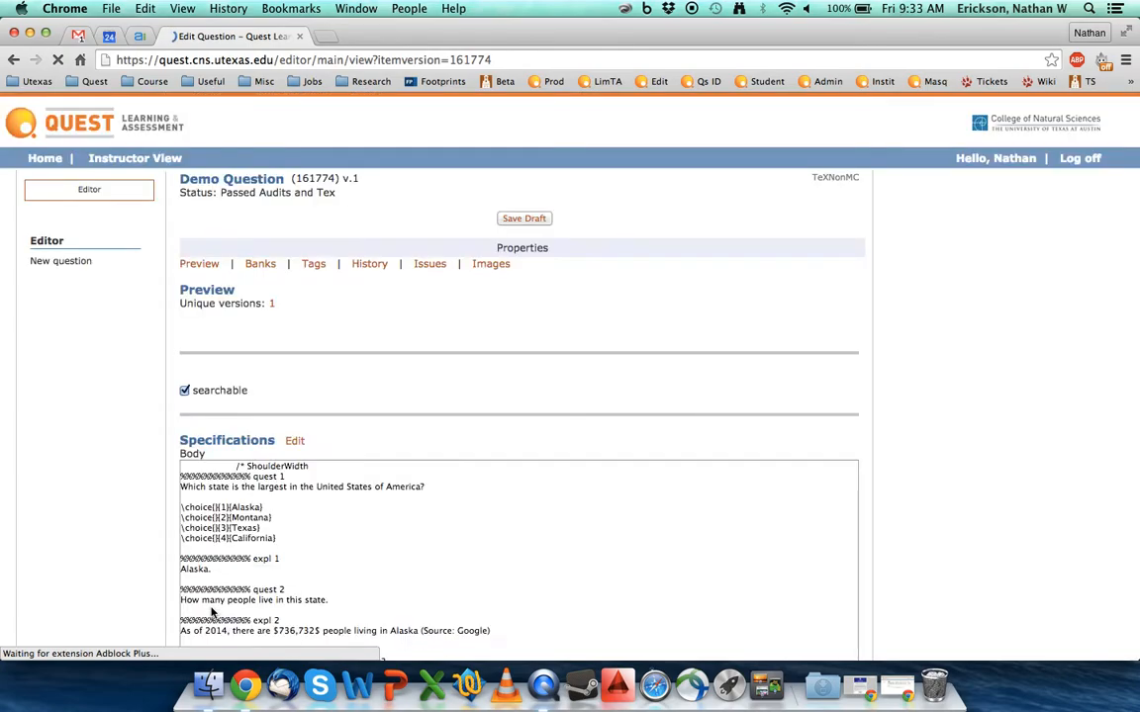
- Check the part 3 explanation in the compiled preview, then reopen the specifications and examine the unit and value of ans3 in the code
{"action": "scroll", "coordinate": [210, 612], "scroll_direction": "down", "scroll_amount": 5}
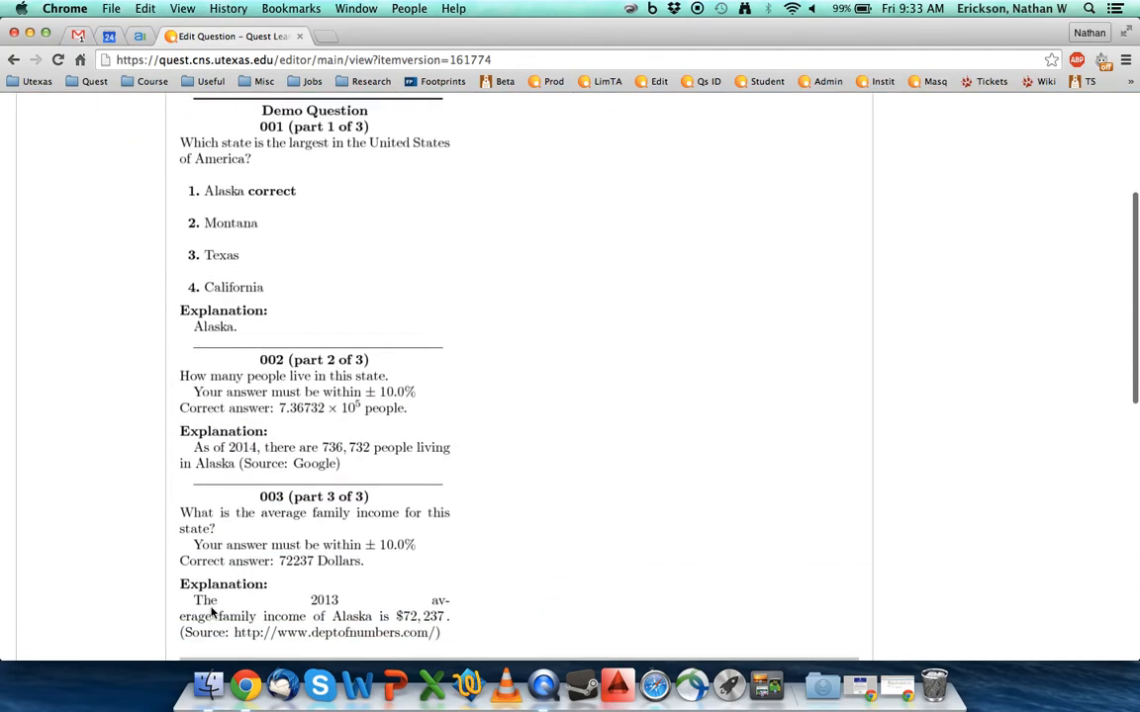
{"action": "scroll", "coordinate": [211, 612], "scroll_direction": "down", "scroll_amount": 2}
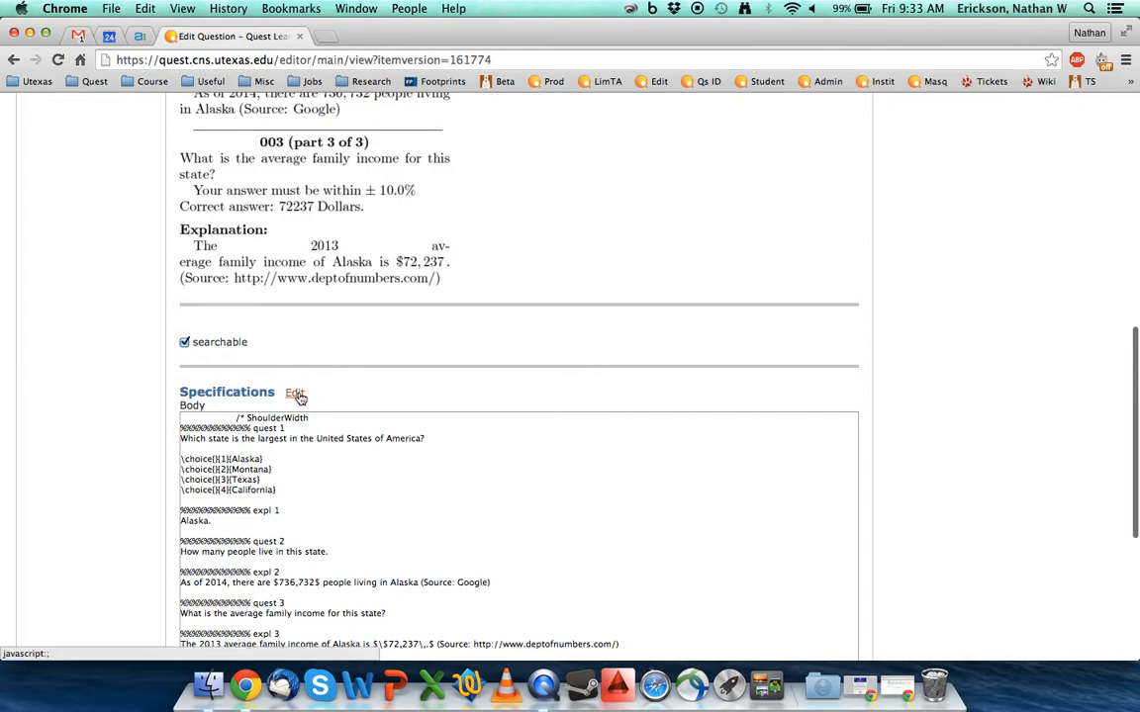
{"action": "left_click", "coordinate": [295, 393]}
{"action": "scroll", "coordinate": [297, 393], "scroll_direction": "down", "scroll_amount": 3}
{"action": "scroll", "coordinate": [299, 394], "scroll_direction": "down", "scroll_amount": 4}
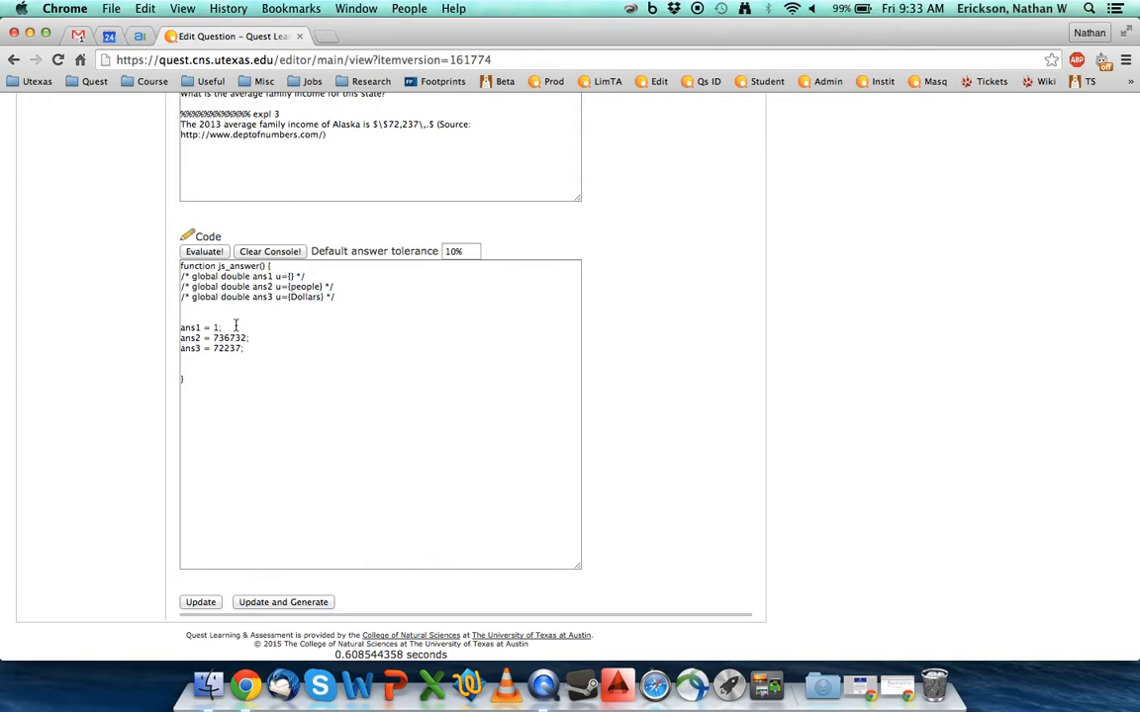
{"action": "left_click", "coordinate": [301, 296]}
{"action": "double_click", "coordinate": [300, 296]}
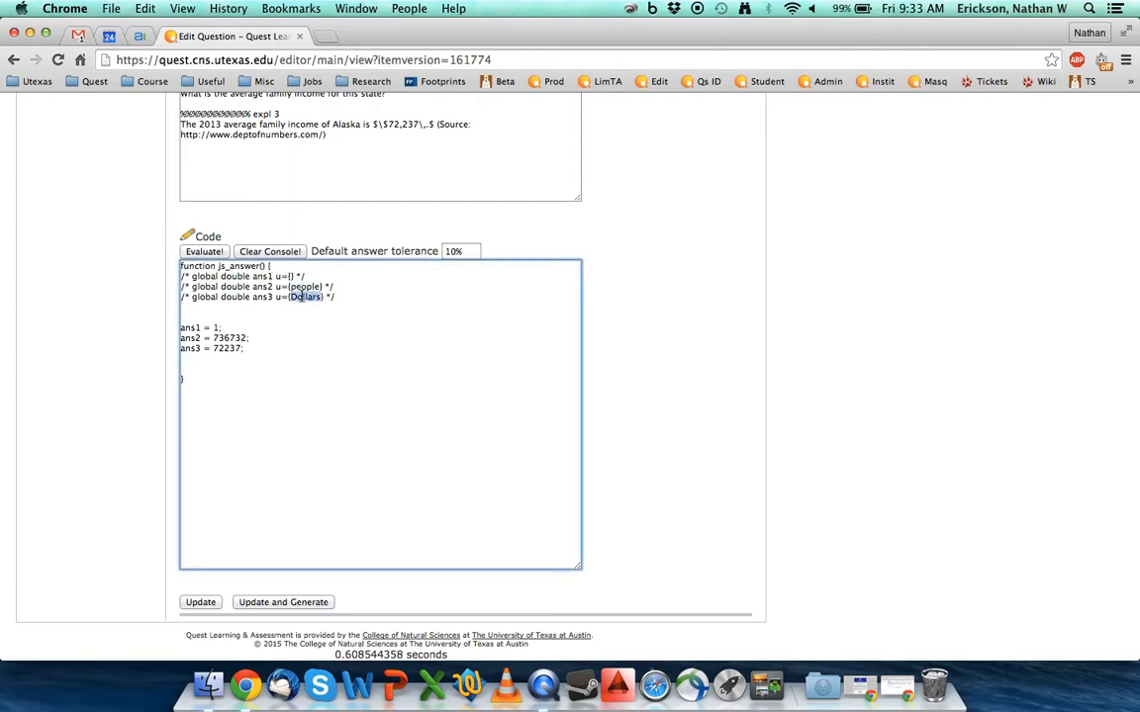
{"action": "left_click_drag", "start_coordinate": [181, 349], "coordinate": [239, 349]}
- Compare the part 3 correct answer line in the preview with the ans3 unit and value in the code
{"action": "scroll", "coordinate": [237, 415], "scroll_direction": "up", "scroll_amount": 15}
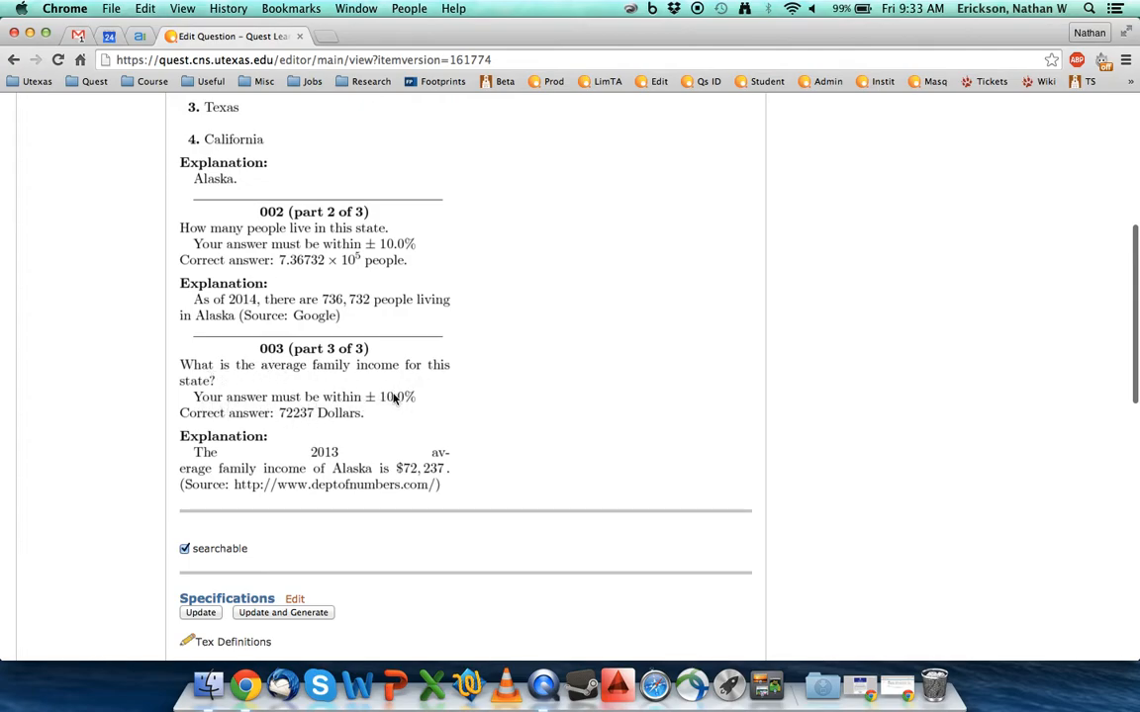
{"action": "scroll", "coordinate": [391, 398], "scroll_direction": "down", "scroll_amount": 5}
{"action": "scroll", "coordinate": [393, 395], "scroll_direction": "down", "scroll_amount": 3}
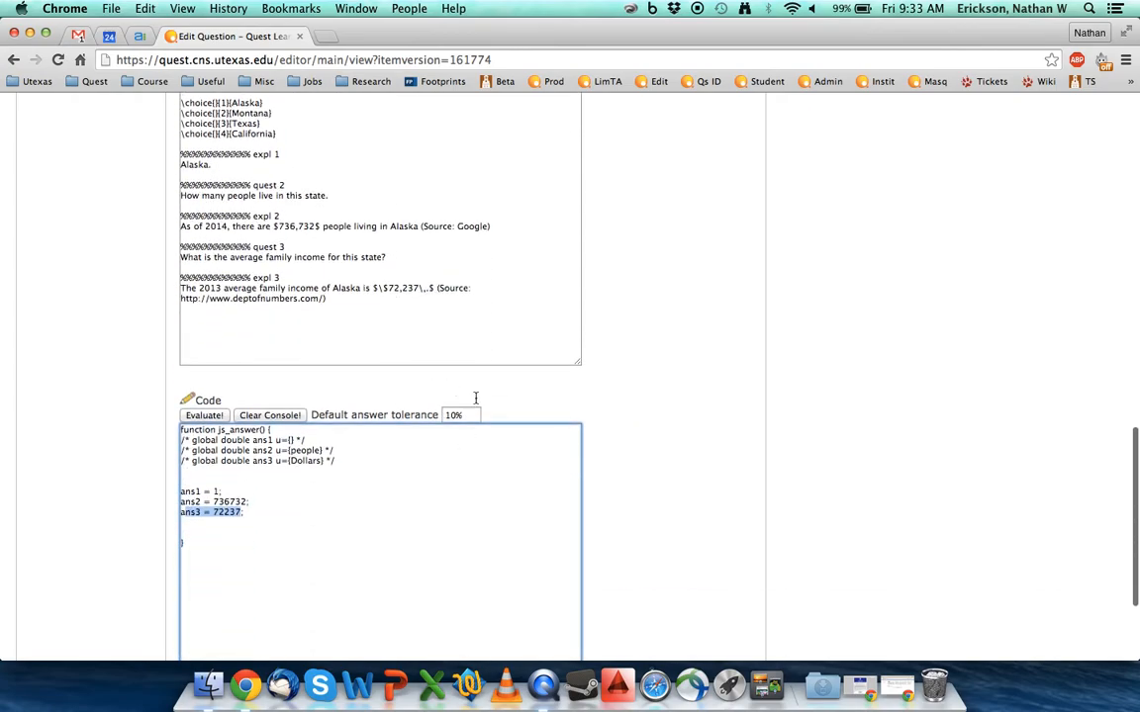
{"action": "scroll", "coordinate": [462, 386], "scroll_direction": "up", "scroll_amount": 5}
{"action": "scroll", "coordinate": [201, 252], "scroll_direction": "up", "scroll_amount": 1}
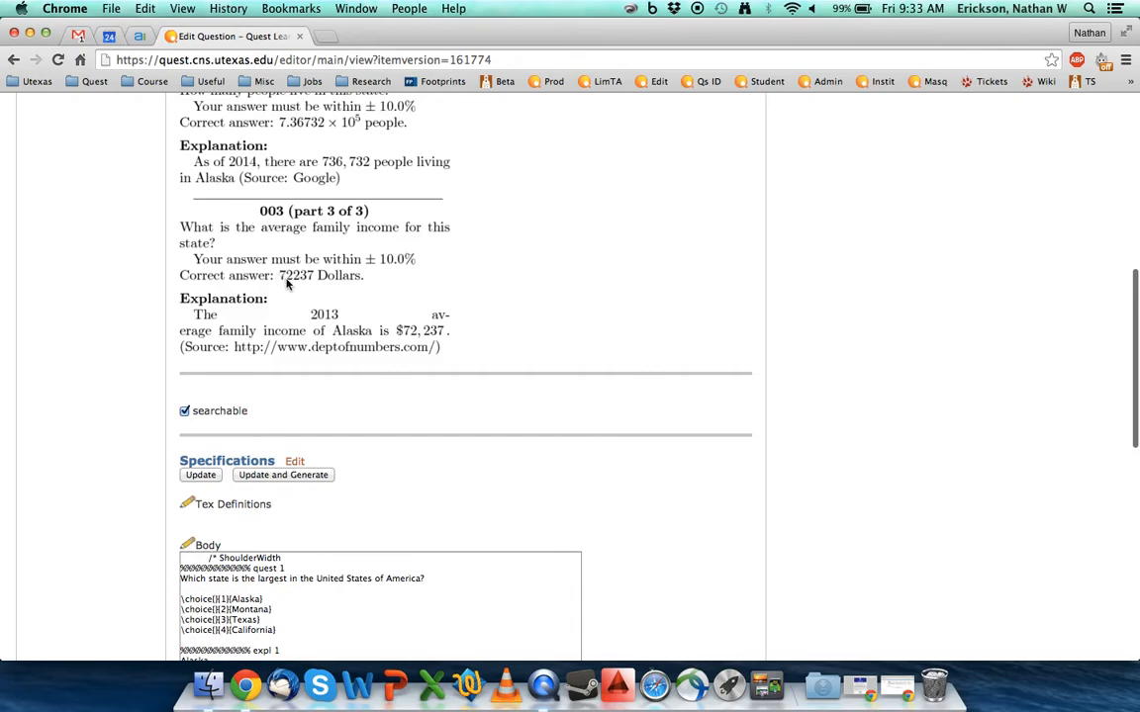
{"action": "scroll", "coordinate": [297, 283], "scroll_direction": "down", "scroll_amount": 5}
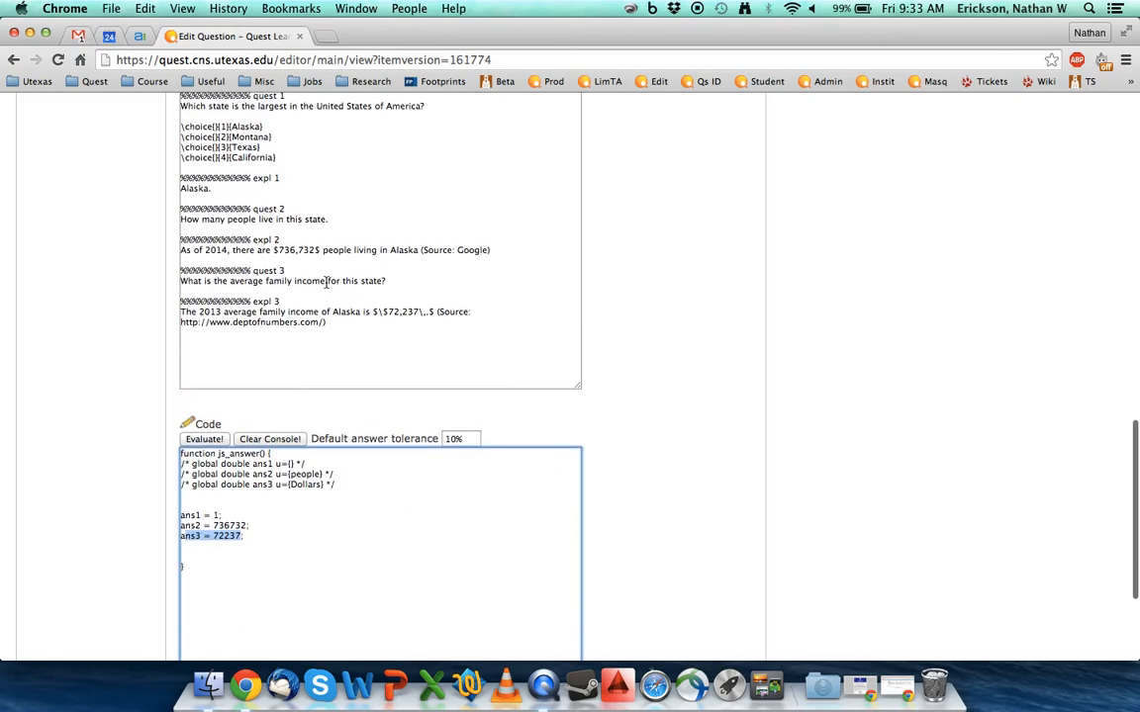
{"action": "scroll", "coordinate": [327, 283], "scroll_direction": "up", "scroll_amount": 5}
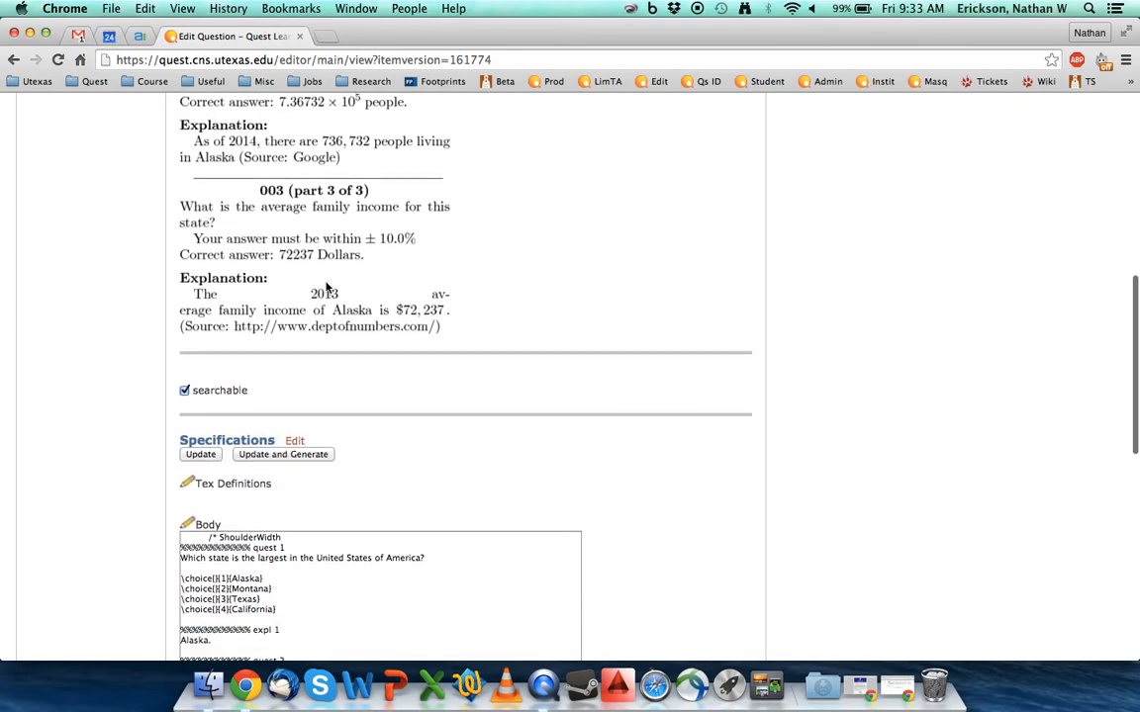
{"action": "scroll", "coordinate": [326, 287], "scroll_direction": "up", "scroll_amount": 1}
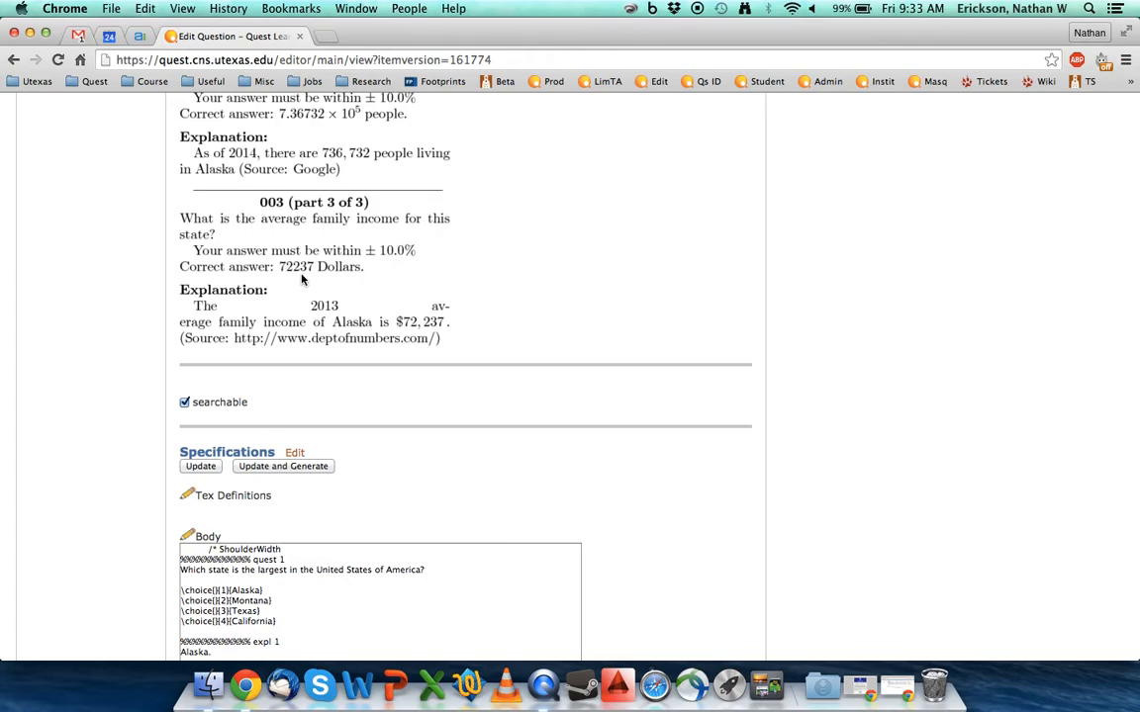
{"action": "scroll", "coordinate": [338, 277], "scroll_direction": "down", "scroll_amount": 3}
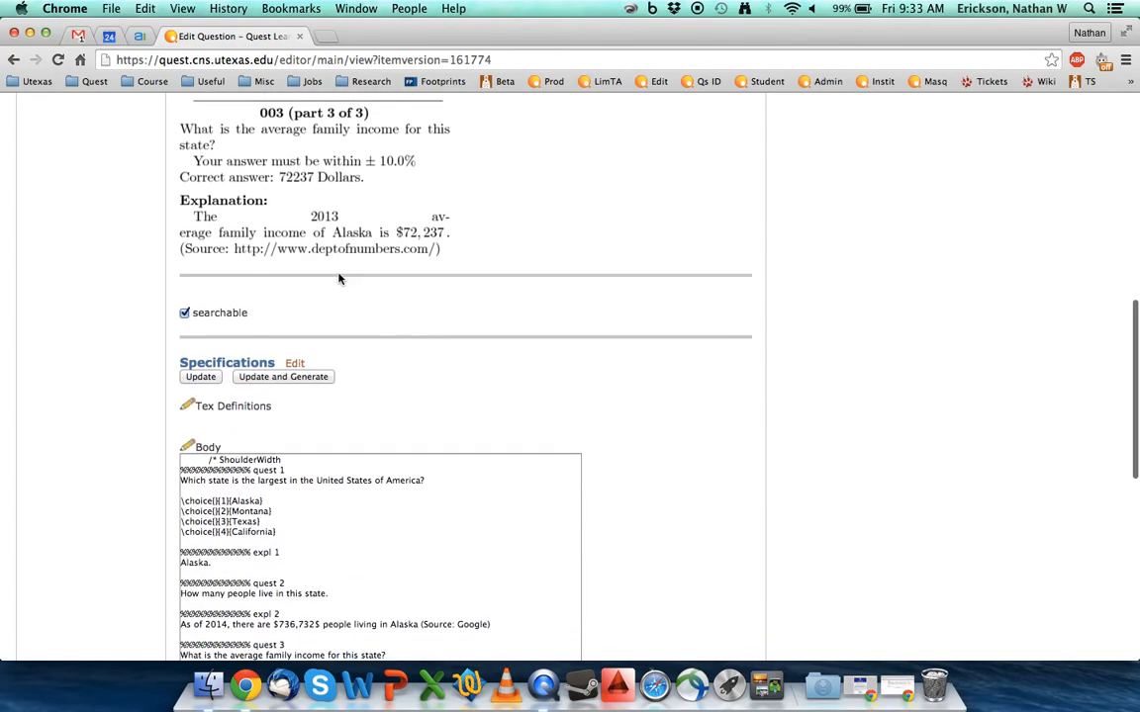
{"action": "scroll", "coordinate": [338, 277], "scroll_direction": "down", "scroll_amount": 4}
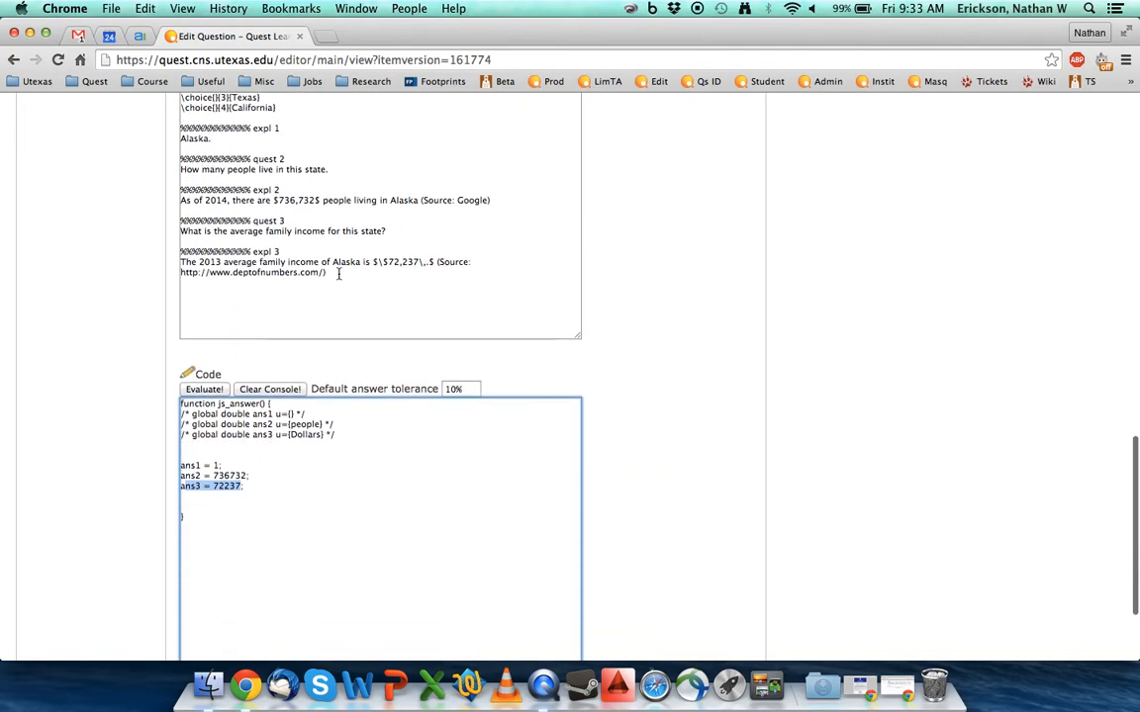
- Replace the ans3 unit in the answer code with an escaped dollar sign, \$, and update the question
{"action": "double_click", "coordinate": [303, 394]}
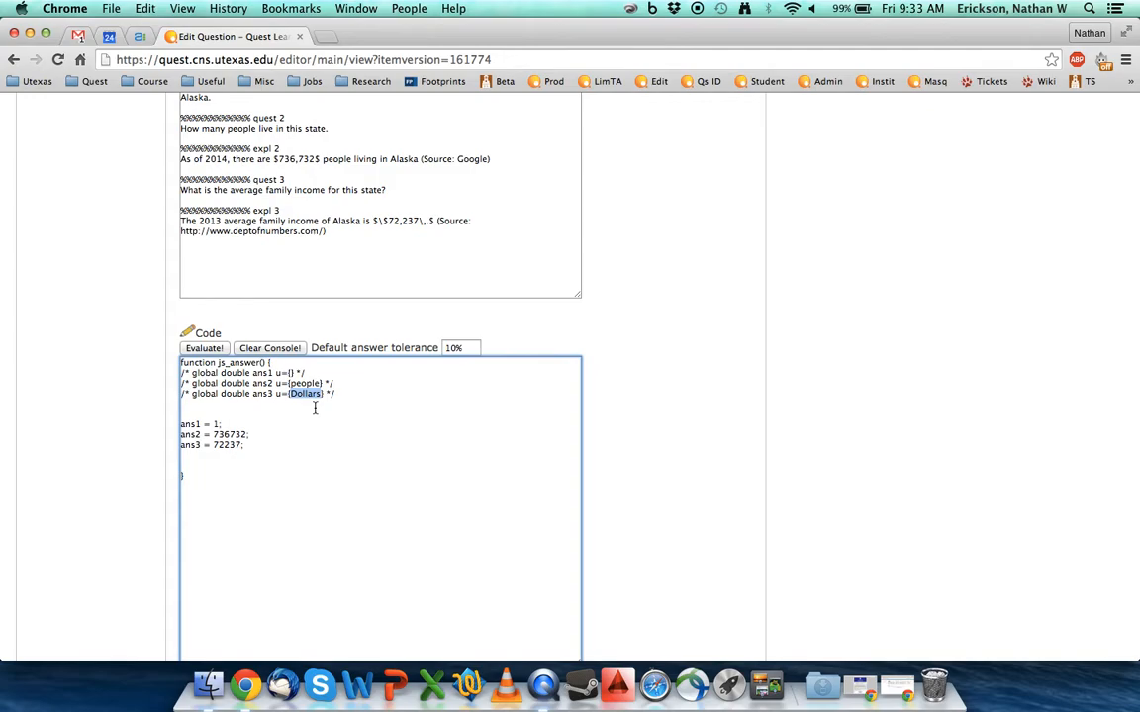
{"action": "scroll", "coordinate": [315, 409], "scroll_direction": "up", "scroll_amount": 10}
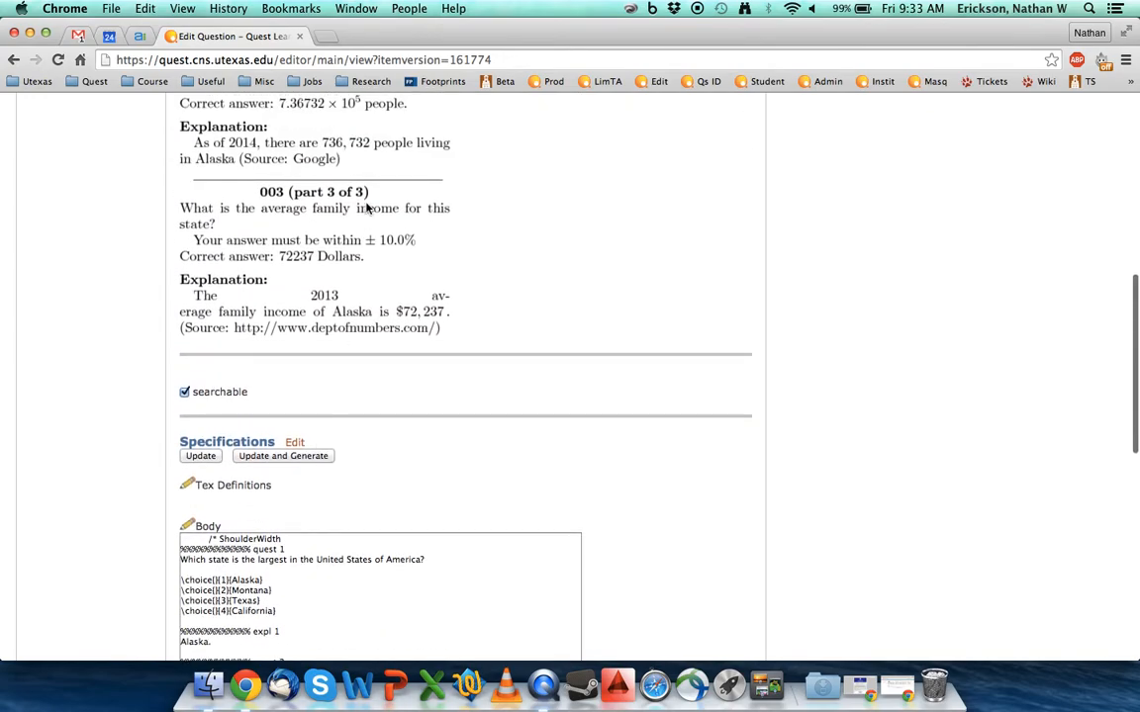
{"action": "scroll", "coordinate": [338, 287], "scroll_direction": "down", "scroll_amount": 10}
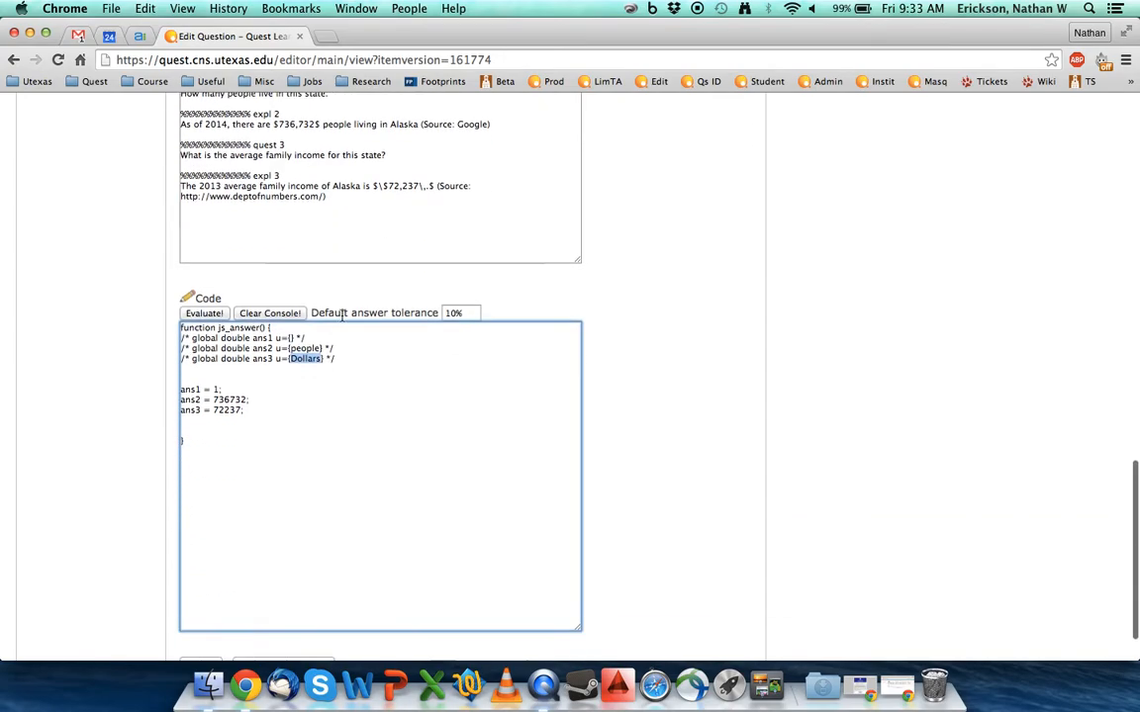
{"action": "type", "text": "\\$"}
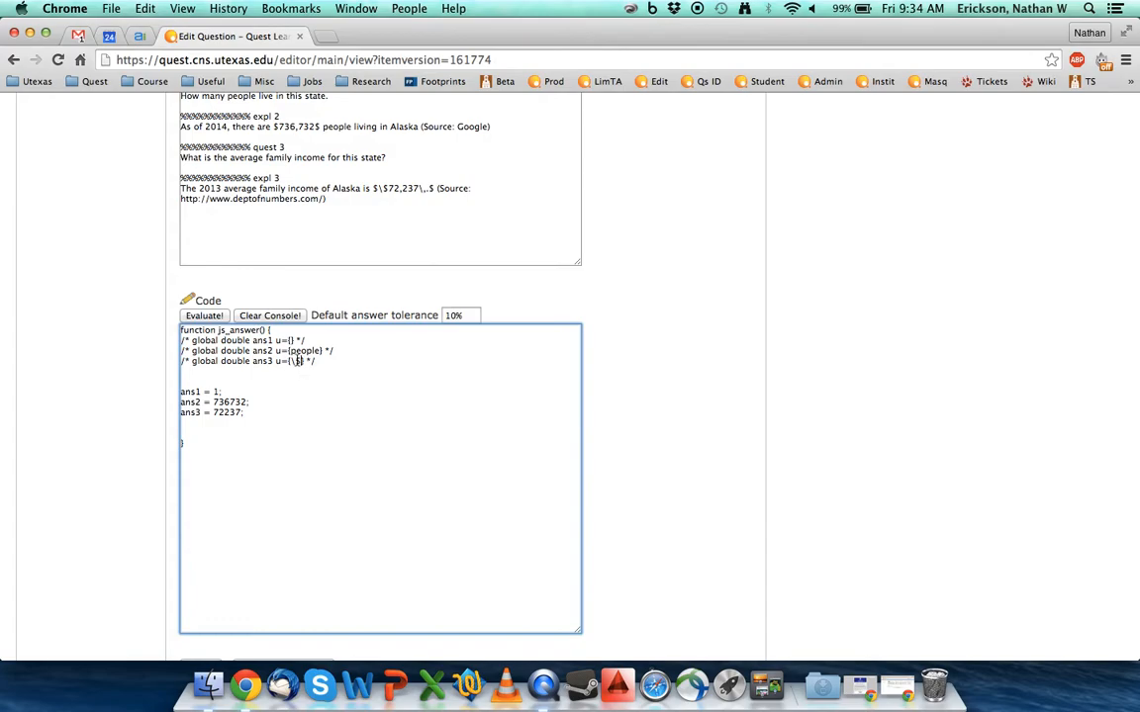
{"action": "scroll", "coordinate": [293, 412], "scroll_direction": "down", "scroll_amount": 3}
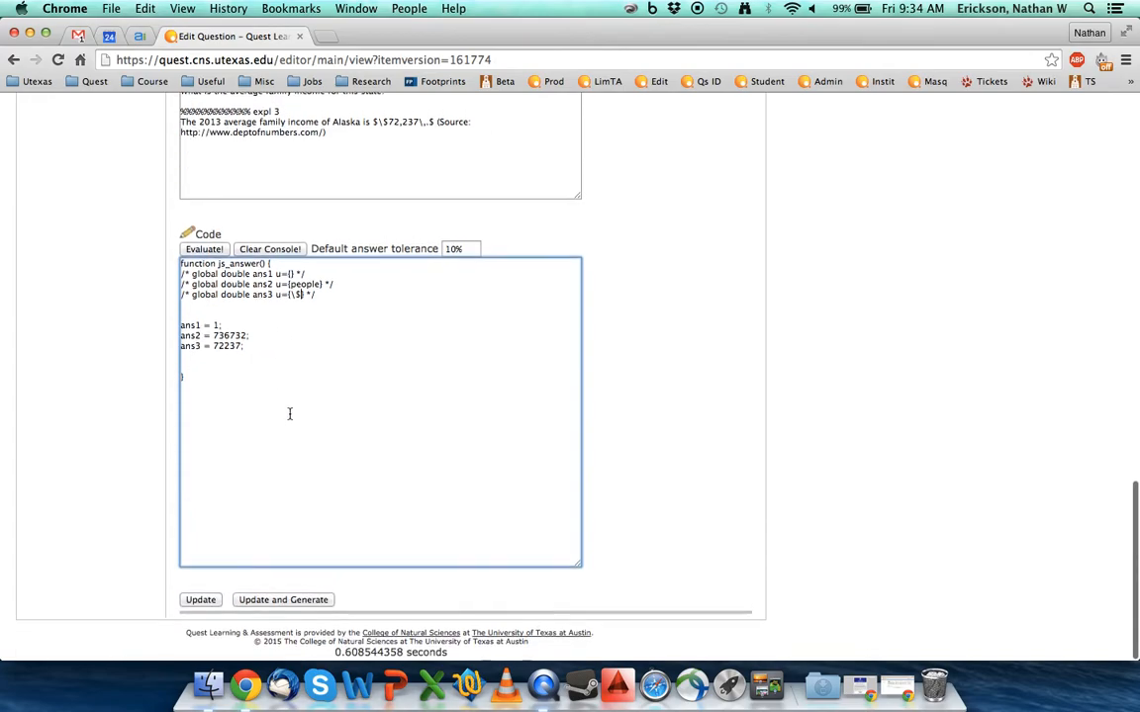
{"action": "left_click", "coordinate": [200, 602]}
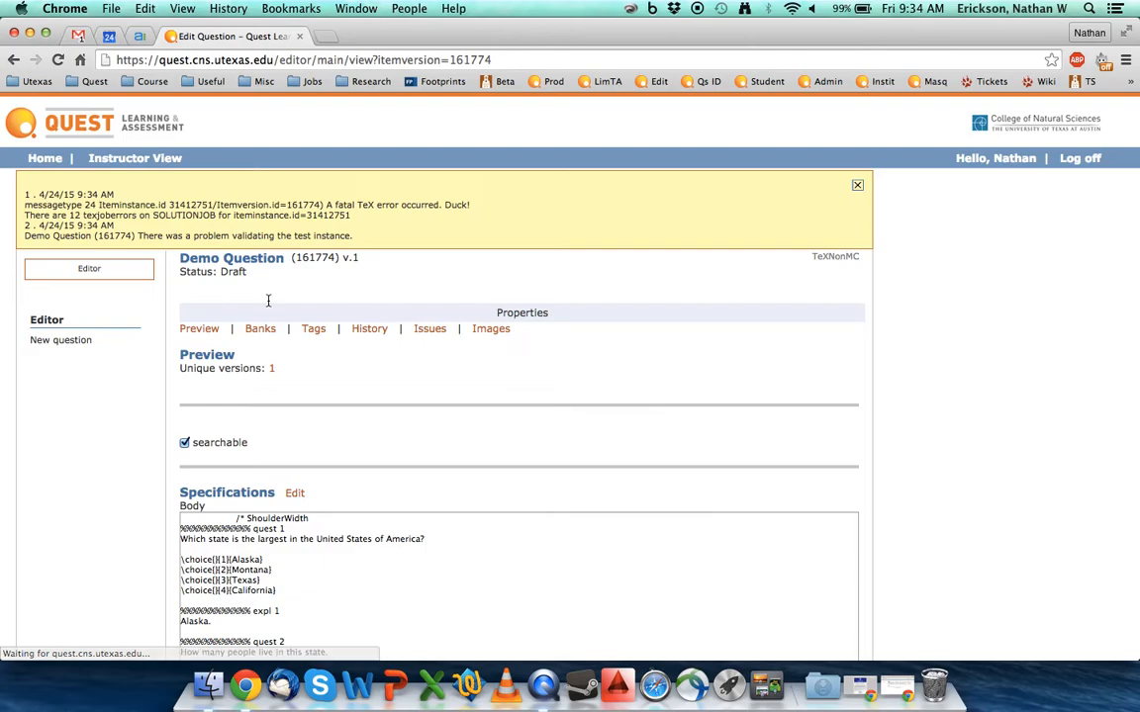
- Reopen the specifications, set the ans3 unit in the answer code to Dollar, and update the question
{"action": "scroll", "coordinate": [268, 300], "scroll_direction": "down", "scroll_amount": 10}
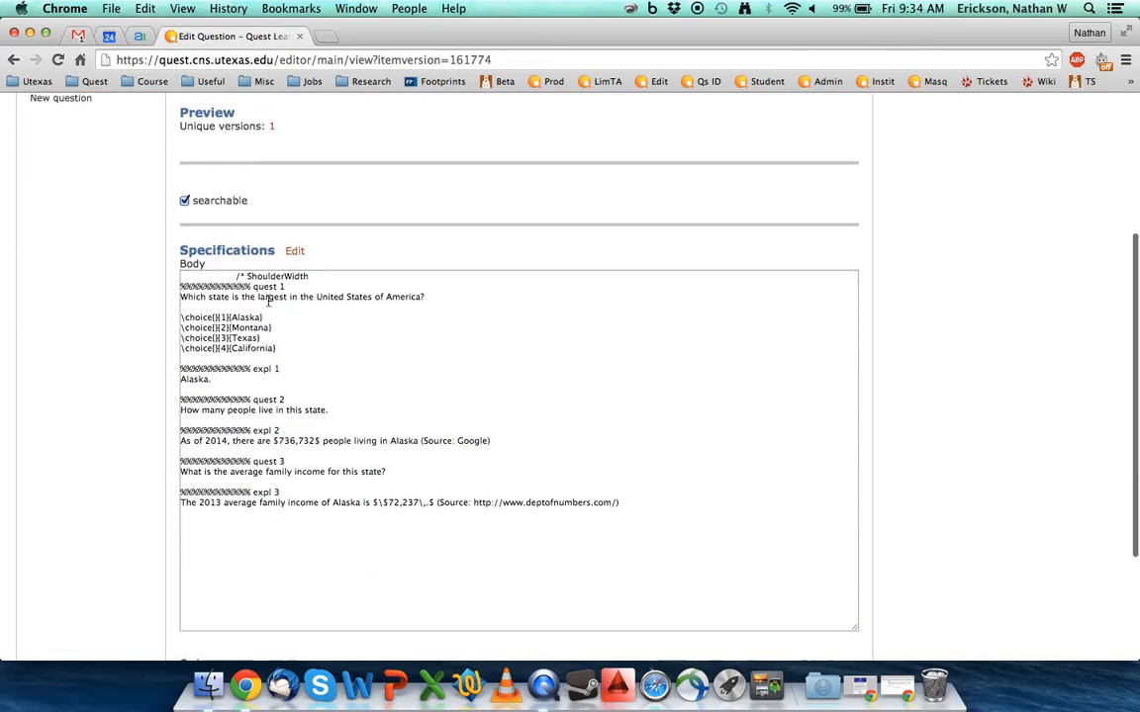
{"action": "scroll", "coordinate": [268, 300], "scroll_direction": "down", "scroll_amount": 4}
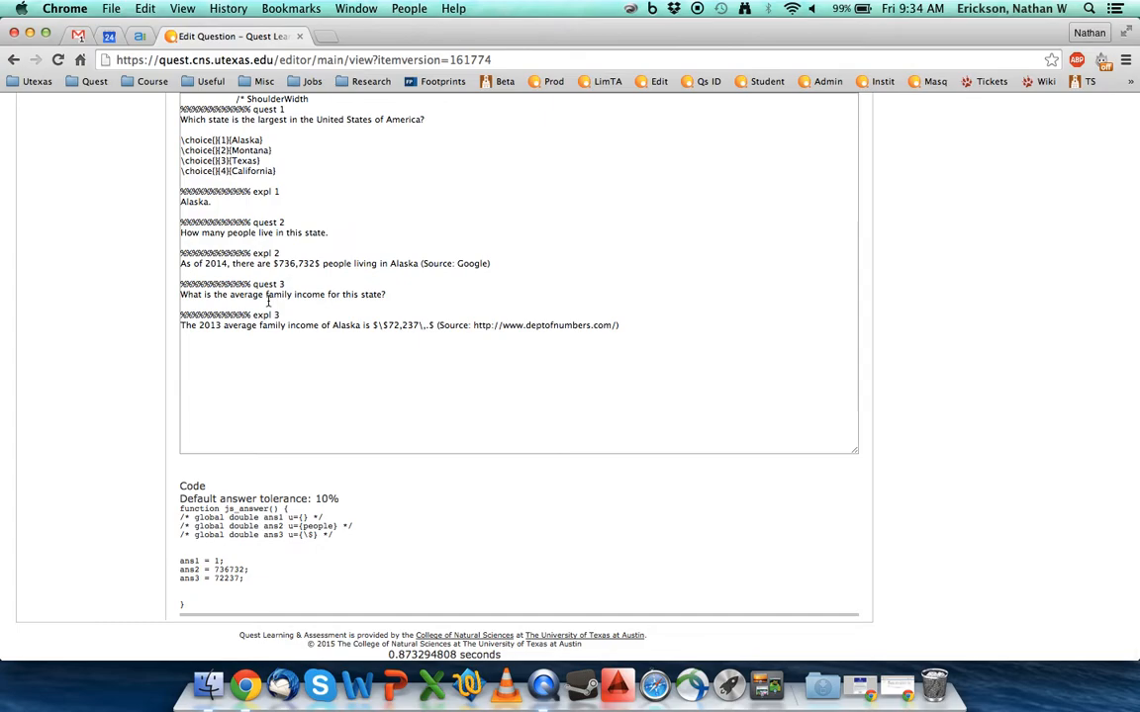
{"action": "scroll", "coordinate": [306, 529], "scroll_direction": "down", "scroll_amount": 3}
{"action": "scroll", "coordinate": [305, 527], "scroll_direction": "up", "scroll_amount": 6}
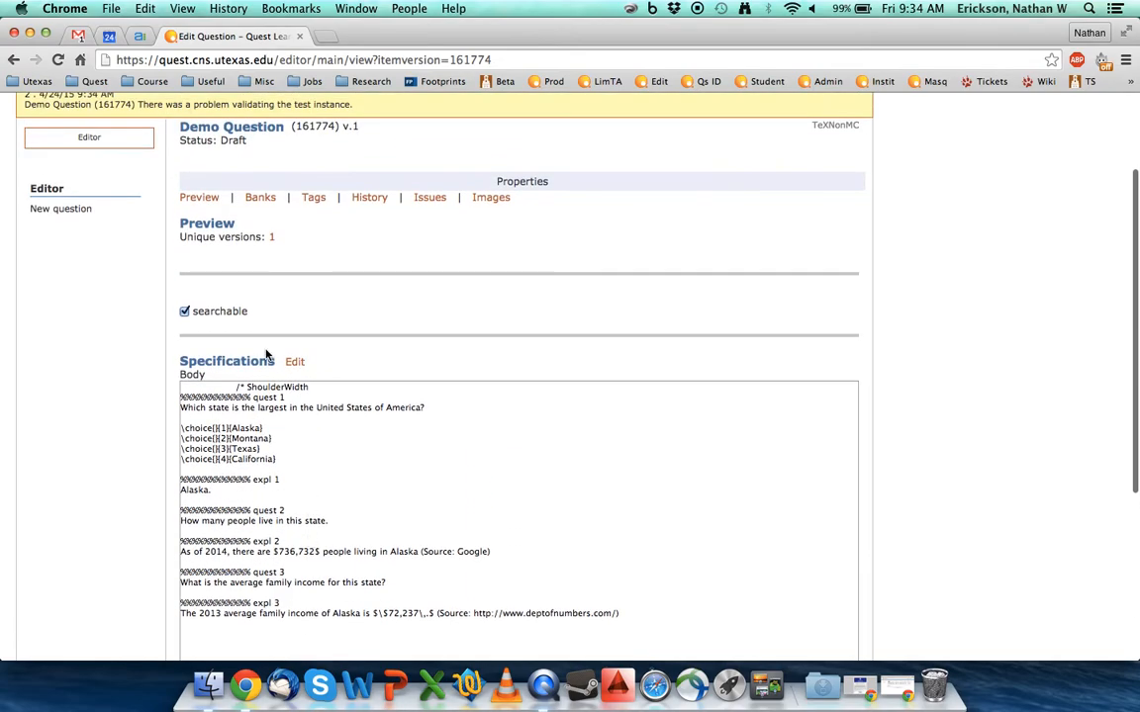
{"action": "left_click", "coordinate": [294, 363]}
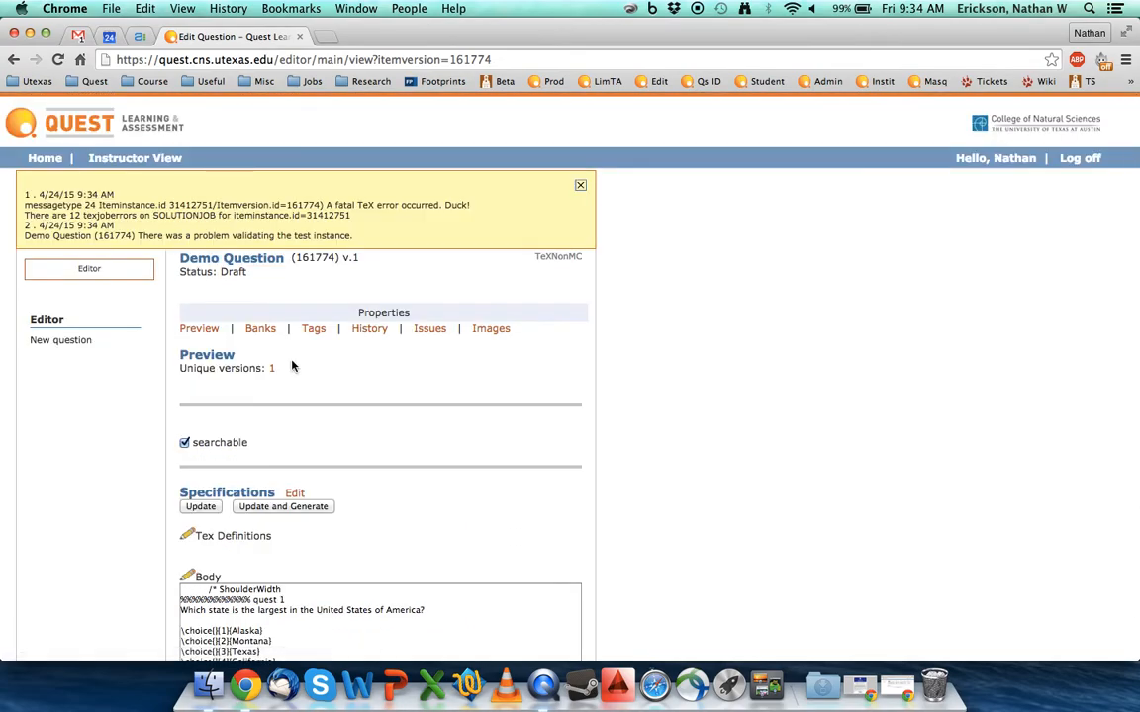
{"action": "scroll", "coordinate": [293, 361], "scroll_direction": "down", "scroll_amount": 10}
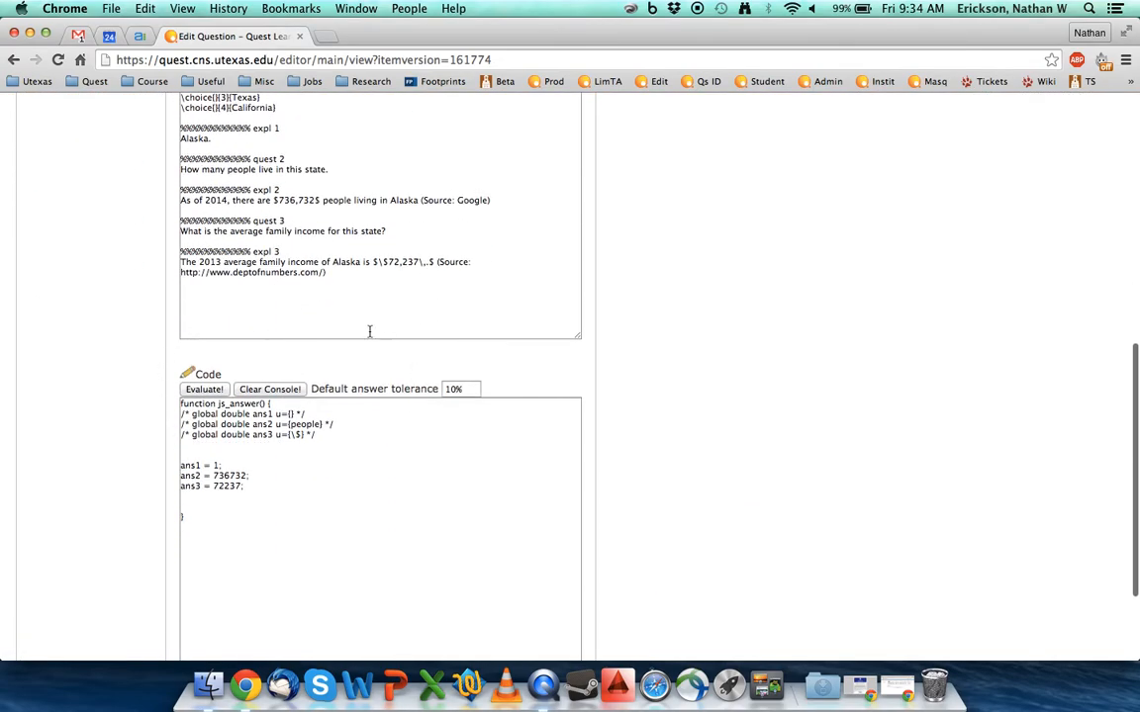
{"action": "double_click", "coordinate": [297, 435]}
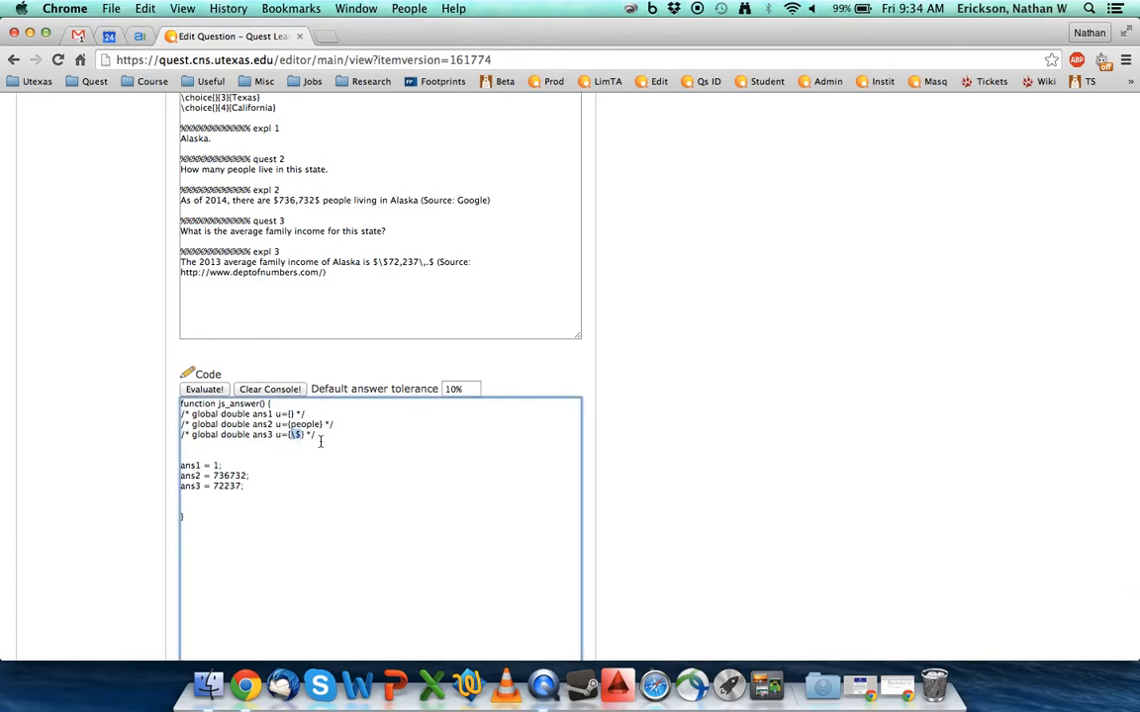
{"action": "type", "text": "Dollar"}
{"action": "scroll", "coordinate": [322, 448], "scroll_direction": "down", "scroll_amount": 3}
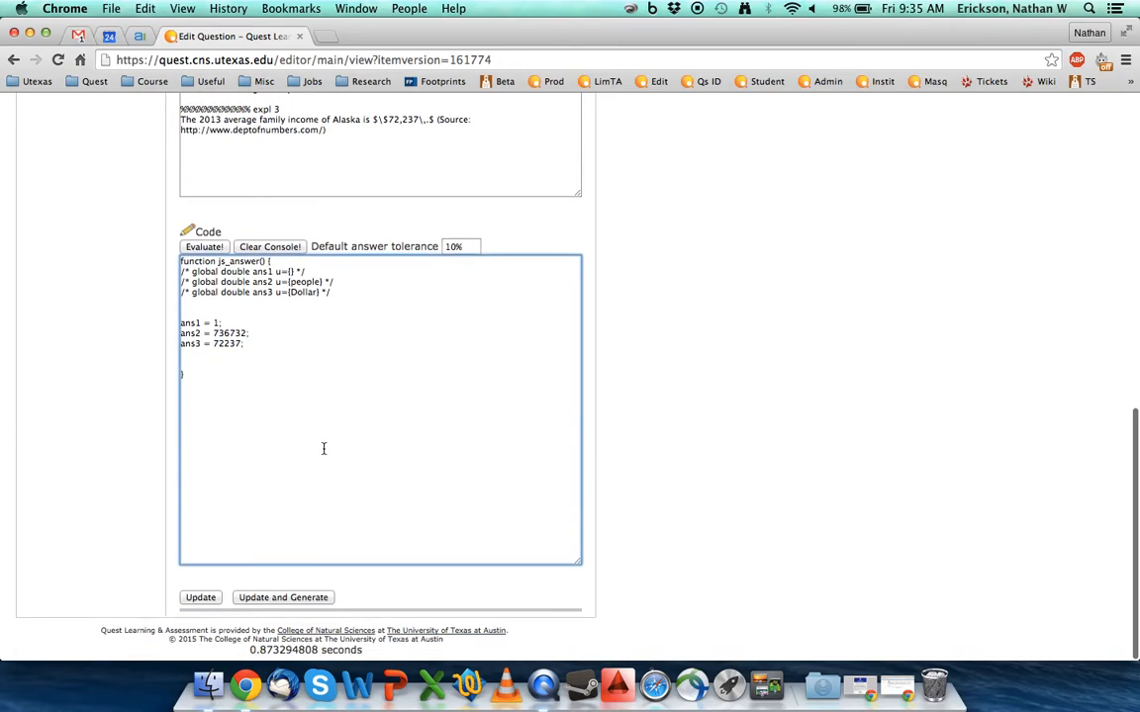
{"action": "left_click", "coordinate": [203, 603]}
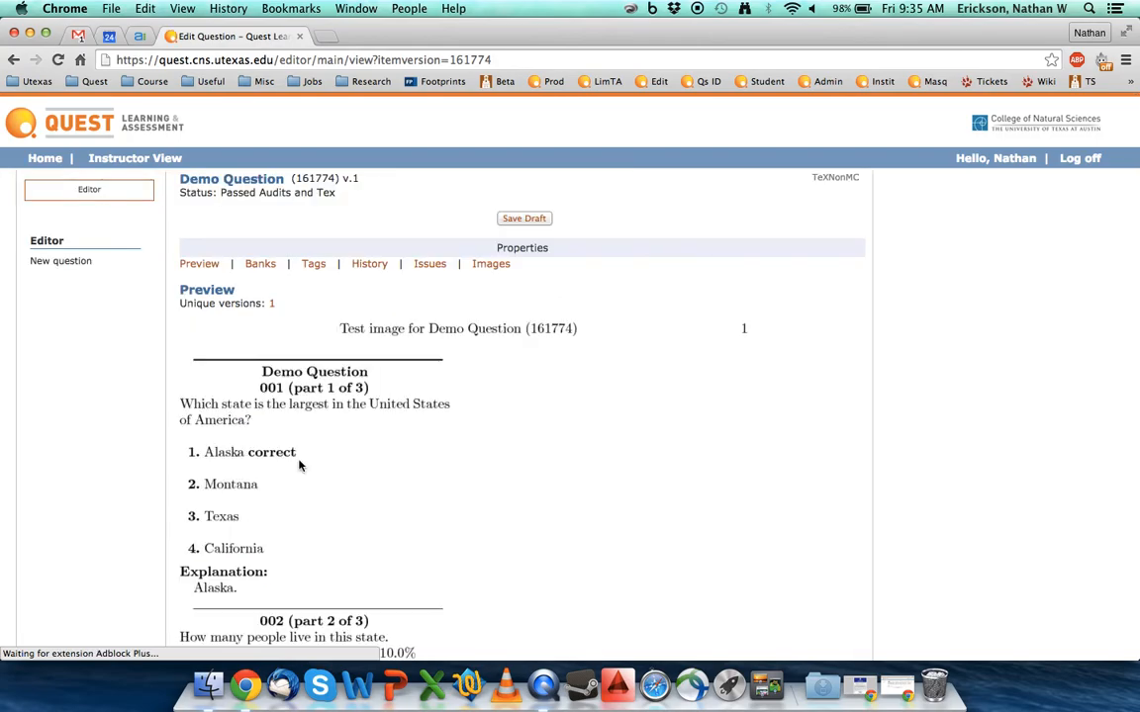
- Review the compiled preview of all three parts against the body and the ans3 unit in the code
{"action": "scroll", "coordinate": [300, 466], "scroll_direction": "down", "scroll_amount": 5}
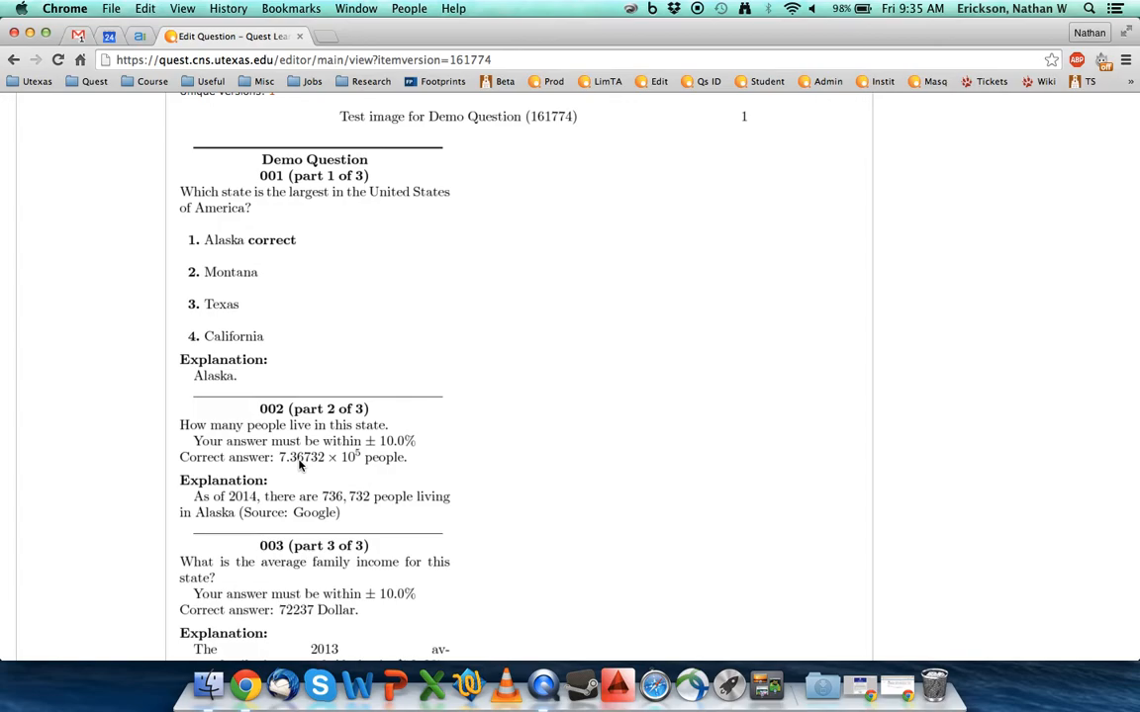
{"action": "scroll", "coordinate": [300, 466], "scroll_direction": "down", "scroll_amount": 15}
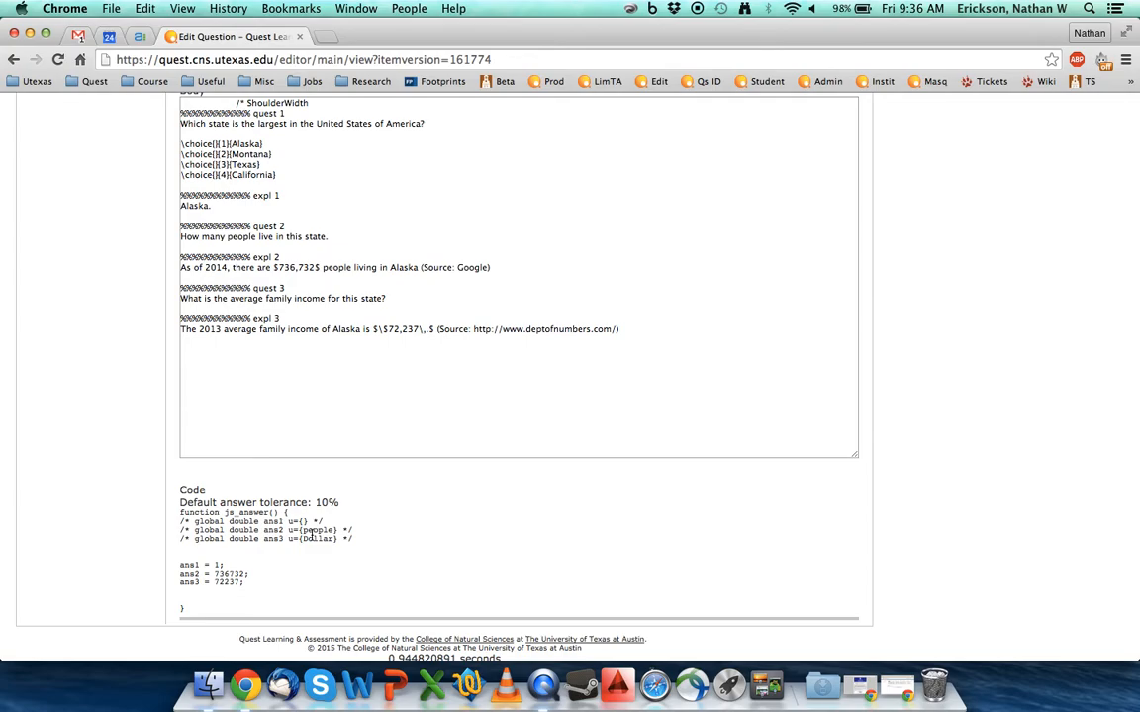
{"action": "scroll", "coordinate": [313, 537], "scroll_direction": "up", "scroll_amount": 10}
{"action": "scroll", "coordinate": [246, 571], "scroll_direction": "down", "scroll_amount": 4}
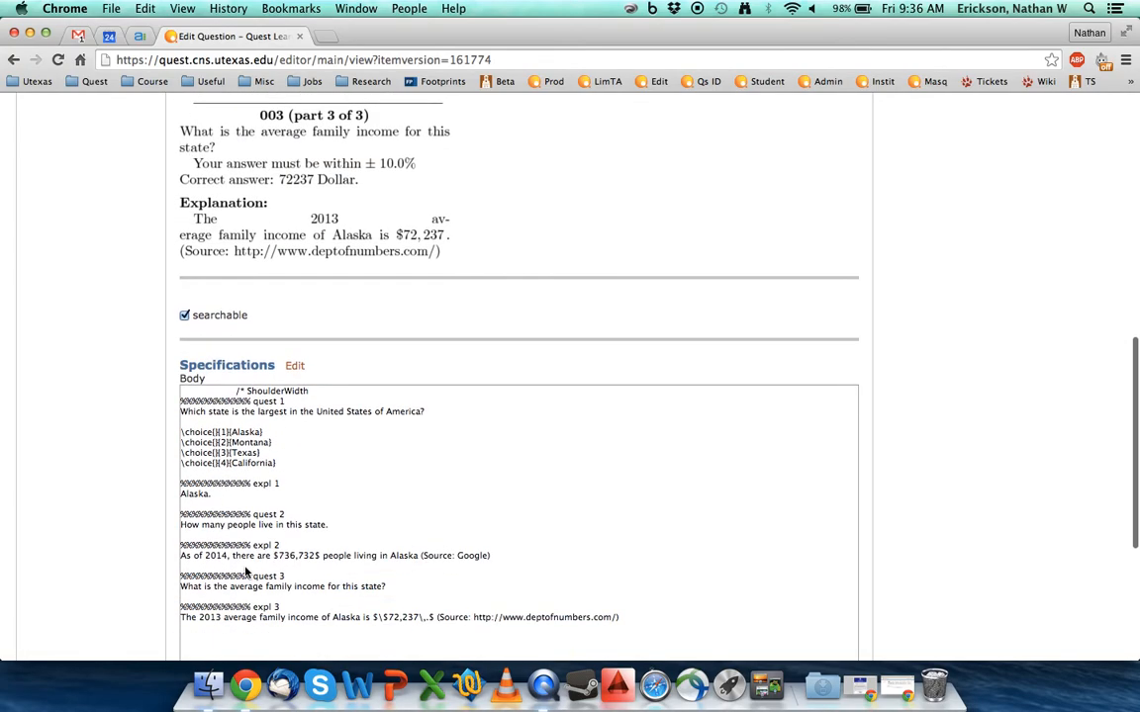
{"action": "scroll", "coordinate": [246, 572], "scroll_direction": "down", "scroll_amount": 2}
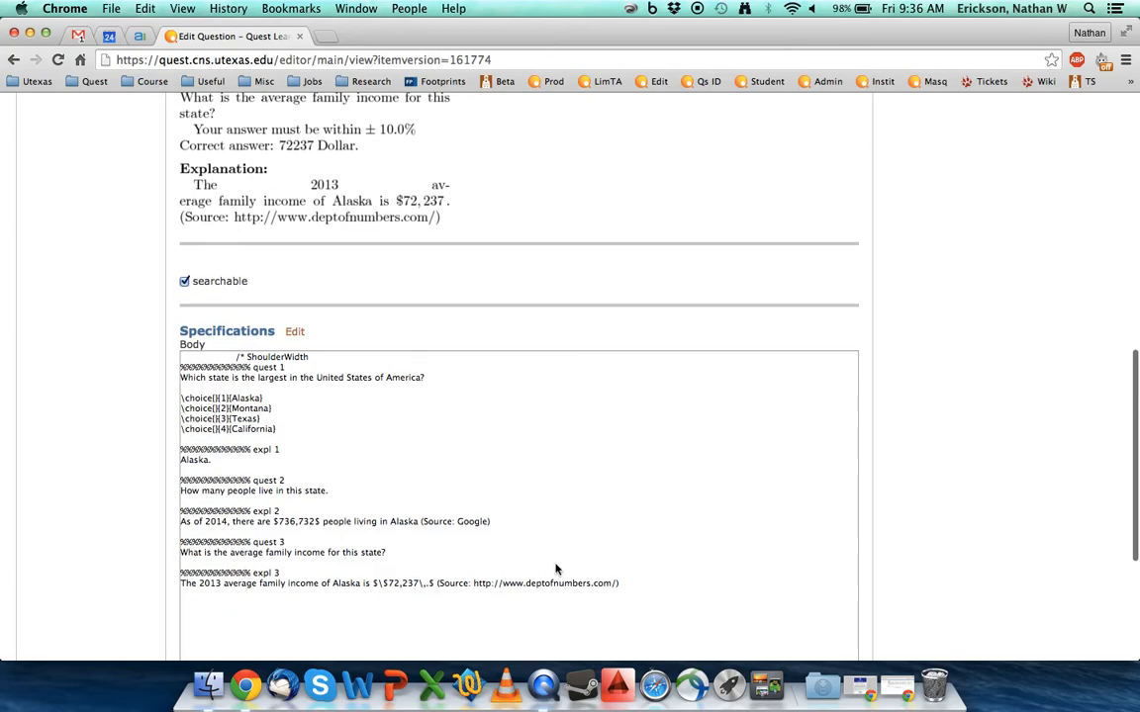
- Select the whole body text from quest 1 through expl 3 and compare it with the answer code and compiled preview
{"action": "left_click_drag", "start_coordinate": [615, 583], "coordinate": [139, 361]}
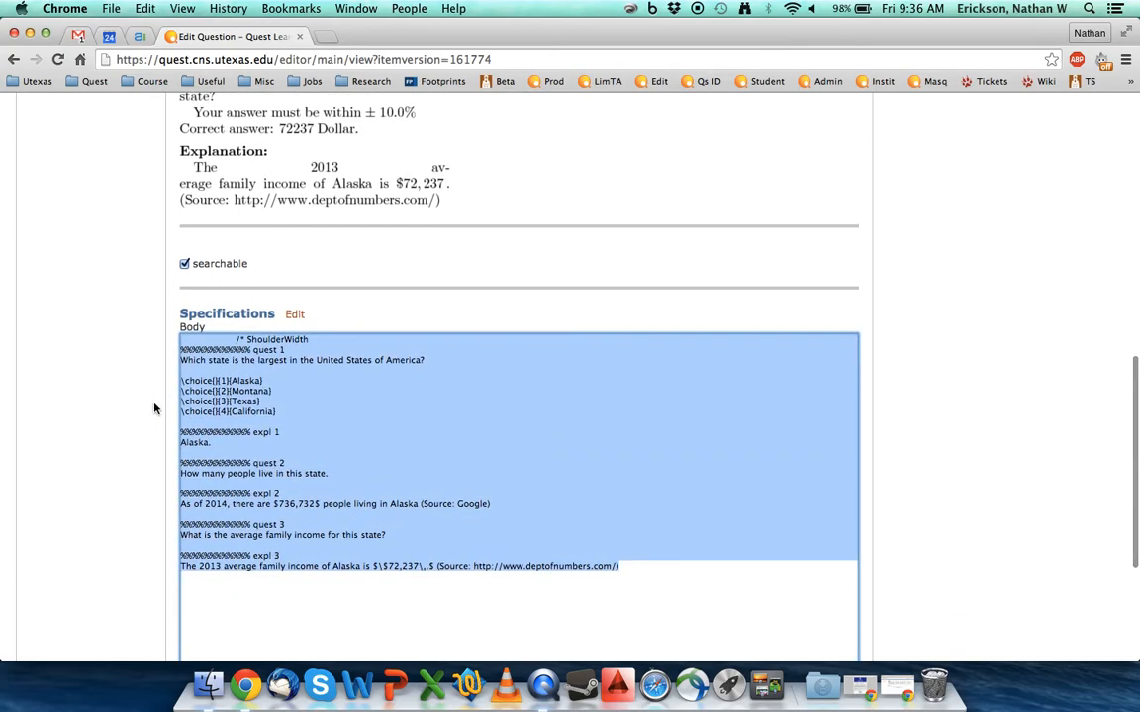
{"action": "scroll", "coordinate": [158, 409], "scroll_direction": "down", "scroll_amount": 5}
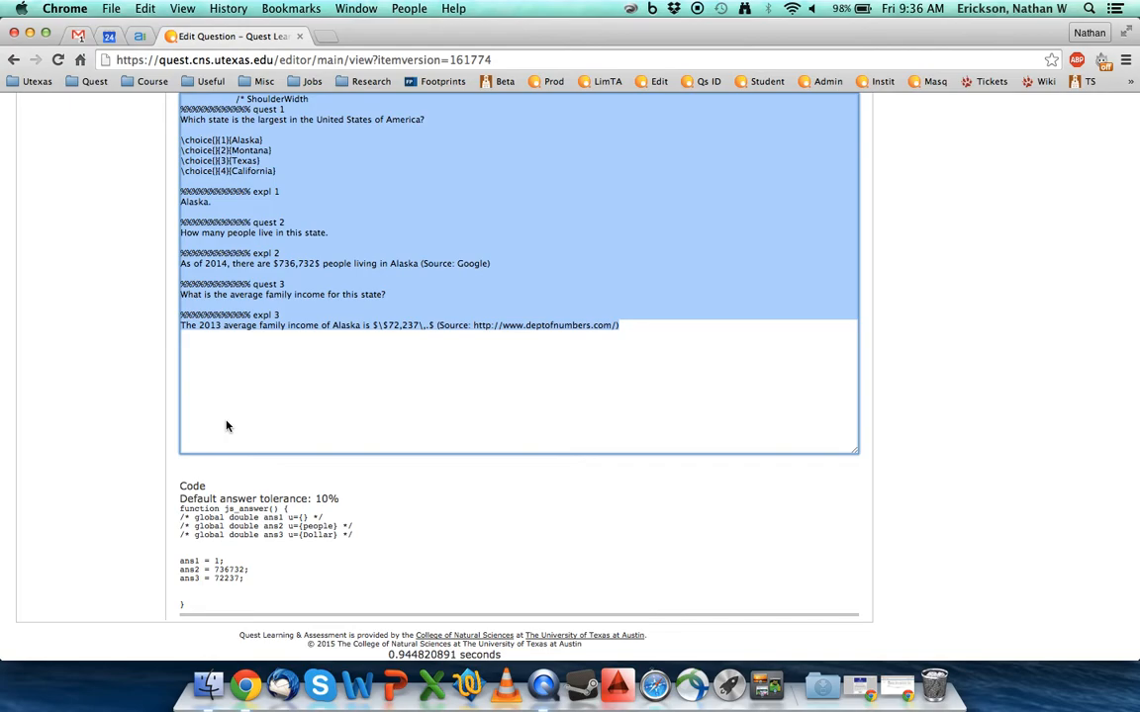
{"action": "scroll", "coordinate": [226, 425], "scroll_direction": "up", "scroll_amount": 3}
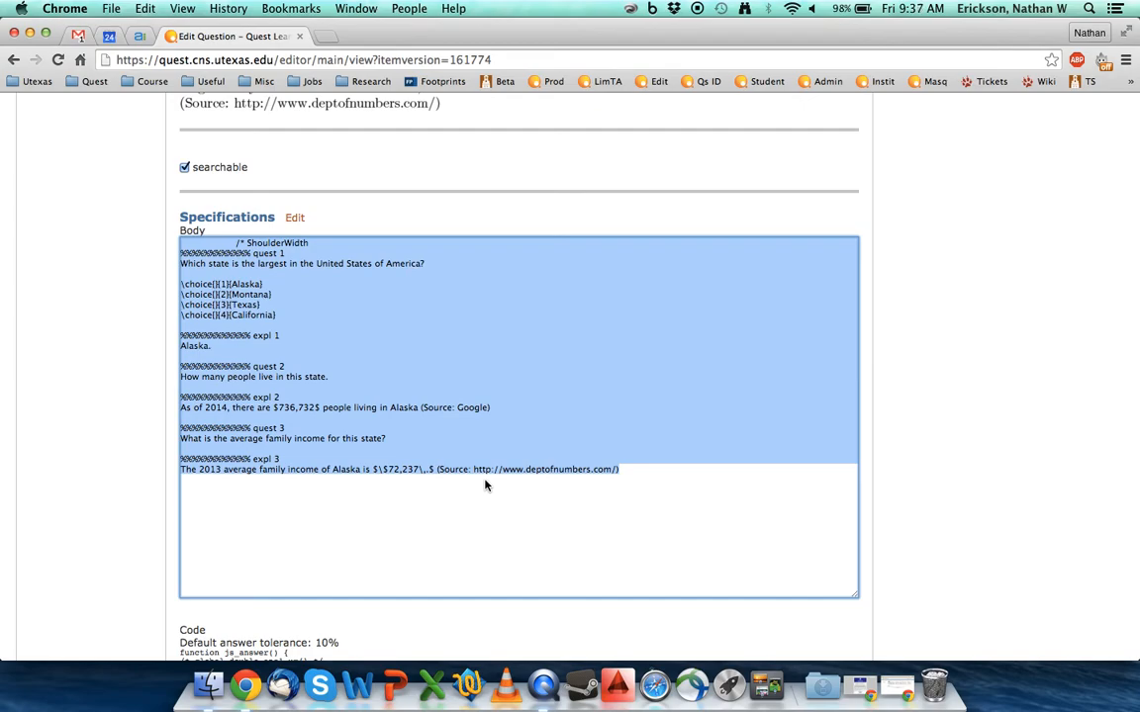
{"action": "scroll", "coordinate": [485, 485], "scroll_direction": "up", "scroll_amount": 5}
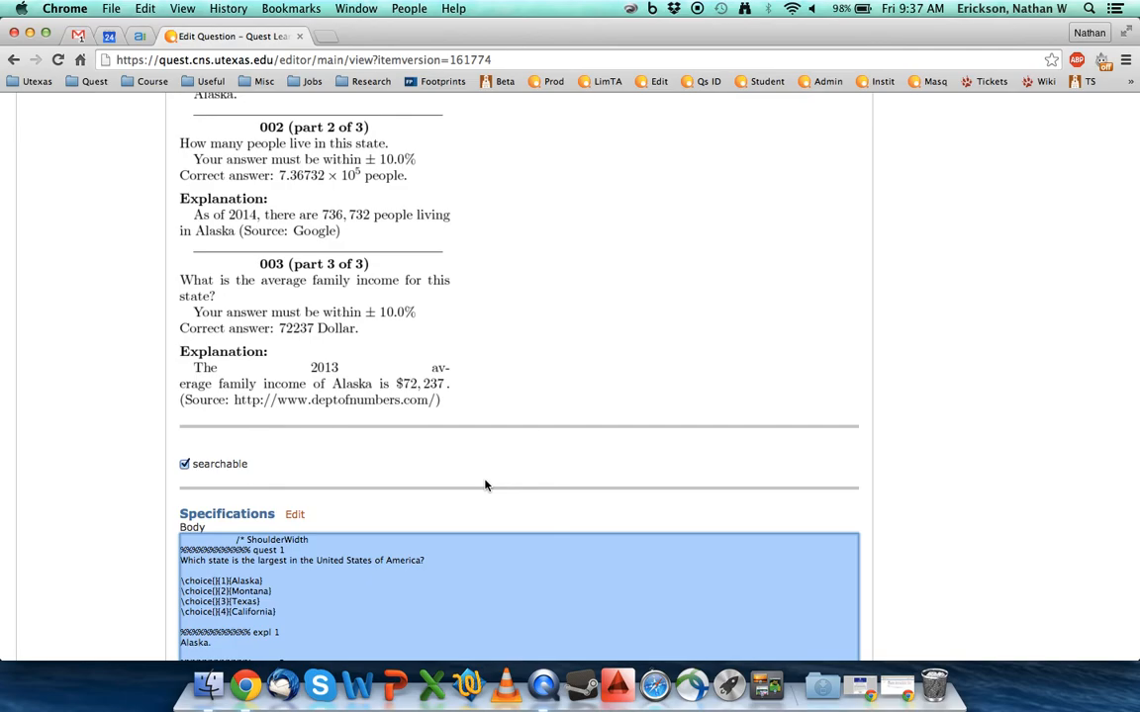
{"action": "scroll", "coordinate": [484, 485], "scroll_direction": "down", "scroll_amount": 6}
{"action": "scroll", "coordinate": [331, 574], "scroll_direction": "down", "scroll_amount": 1}
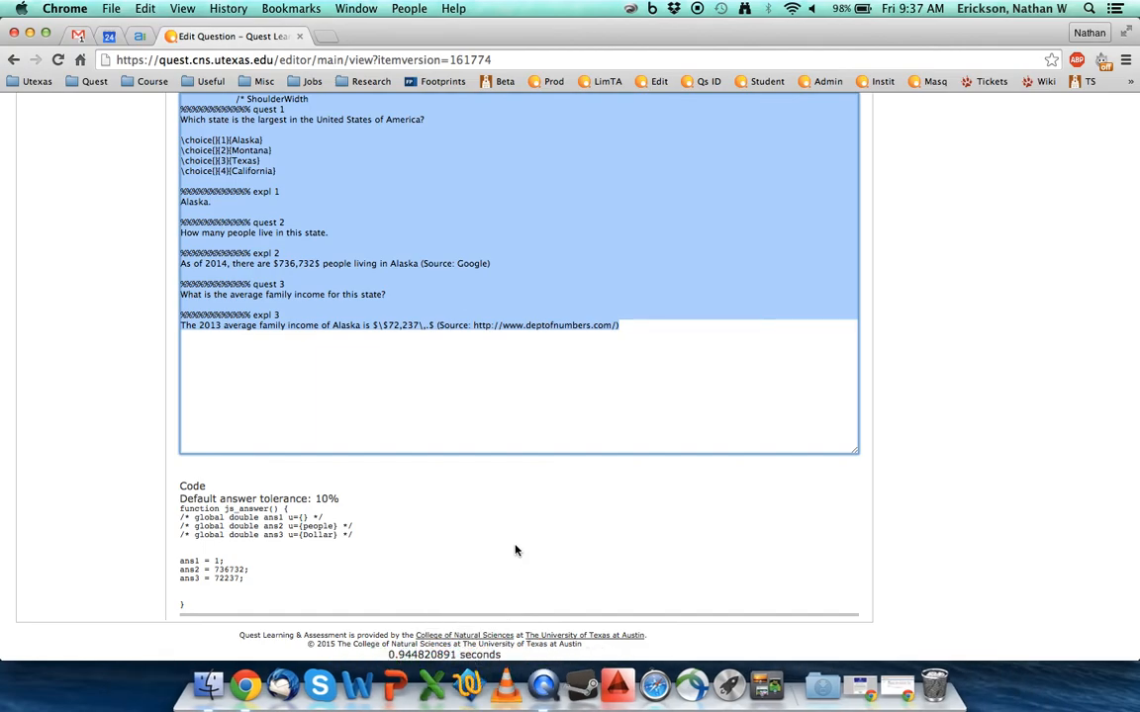
{"action": "scroll", "coordinate": [514, 550], "scroll_direction": "up", "scroll_amount": 5}
{"action": "scroll", "coordinate": [514, 550], "scroll_direction": "down", "scroll_amount": 5}
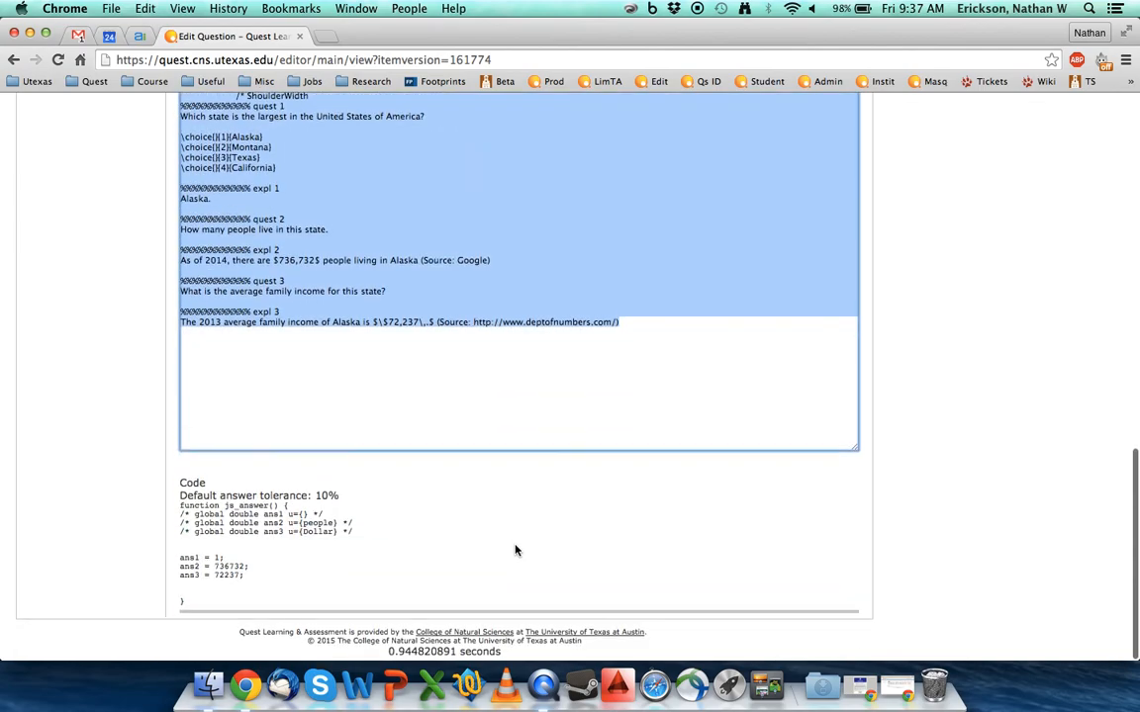
- Examine the commented global declaration of ans1 in the answer code, and return to the Demo Question's status and preview
{"action": "double_click", "coordinate": [209, 517]}
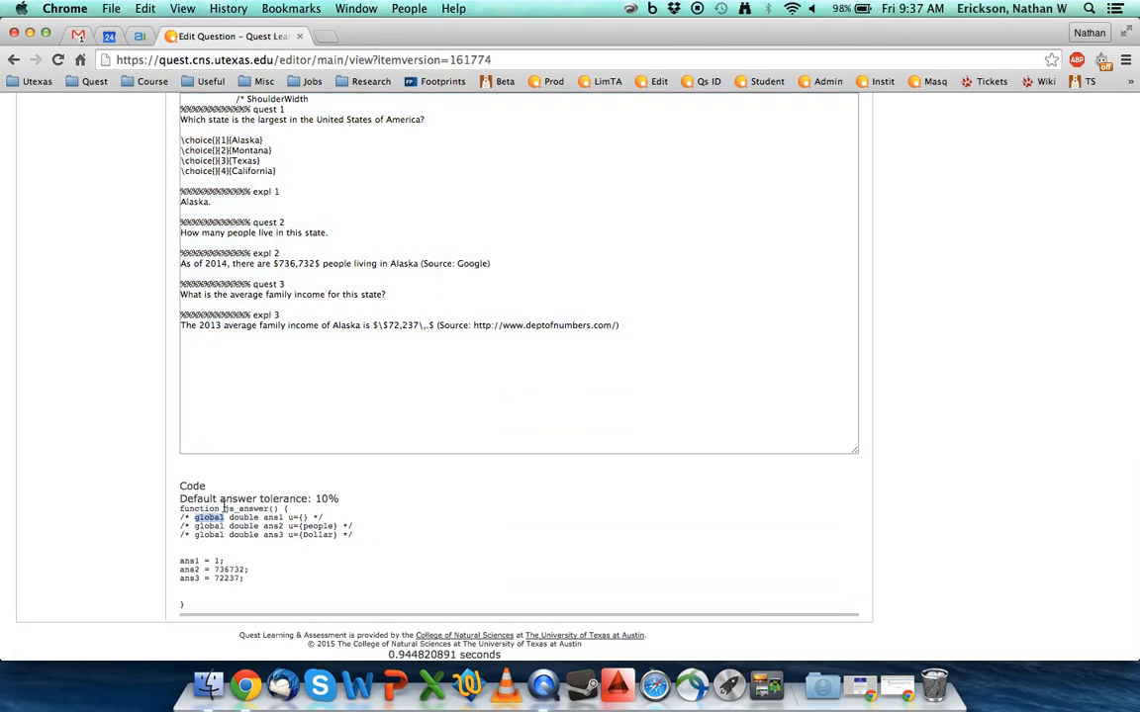
{"action": "double_click", "coordinate": [183, 518]}
{"action": "left_click", "coordinate": [234, 172]}
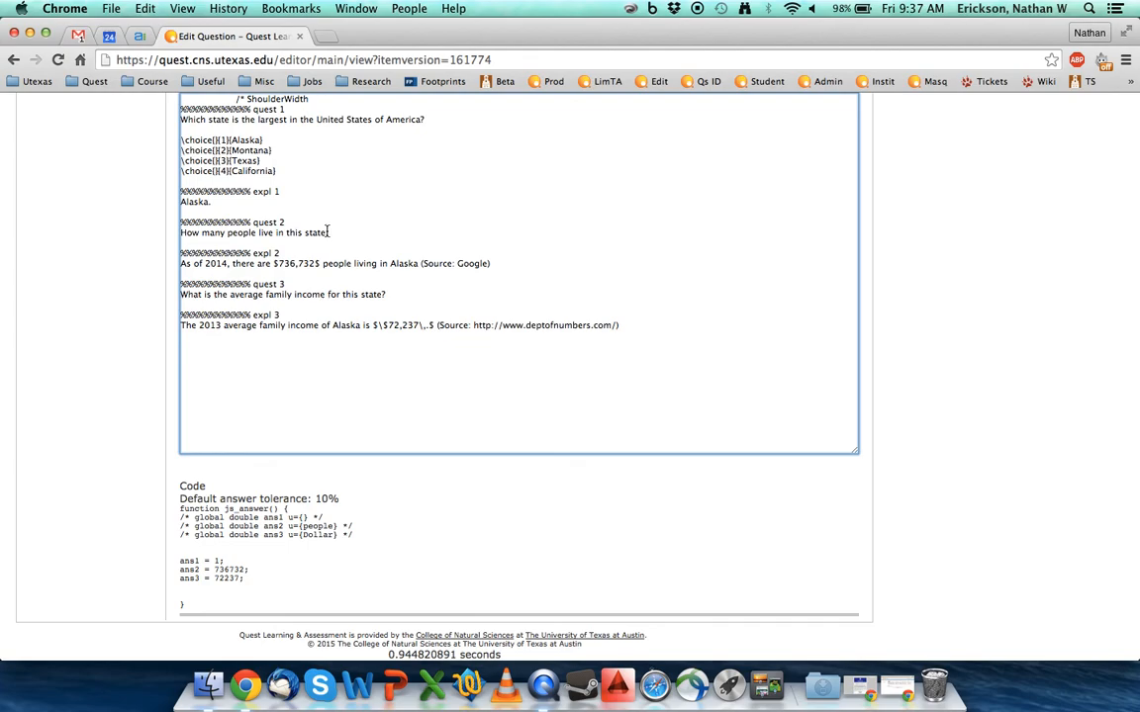
{"action": "scroll", "coordinate": [327, 232], "scroll_direction": "up", "scroll_amount": 5}
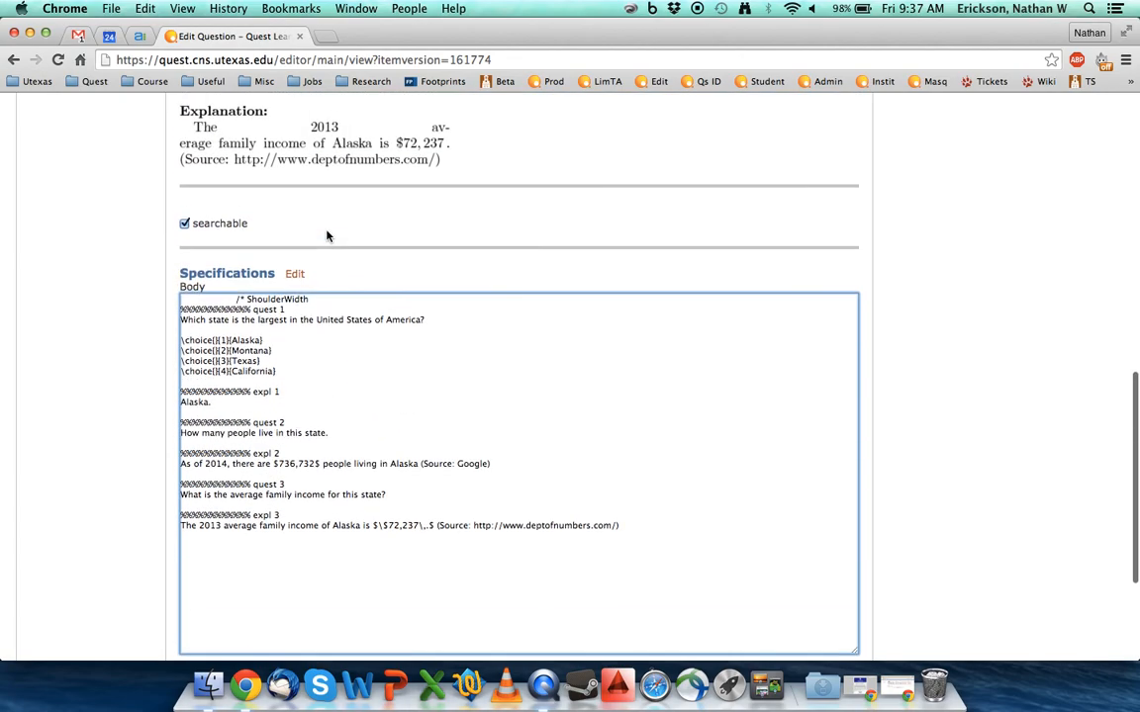
{"action": "scroll", "coordinate": [326, 236], "scroll_direction": "up", "scroll_amount": 15}
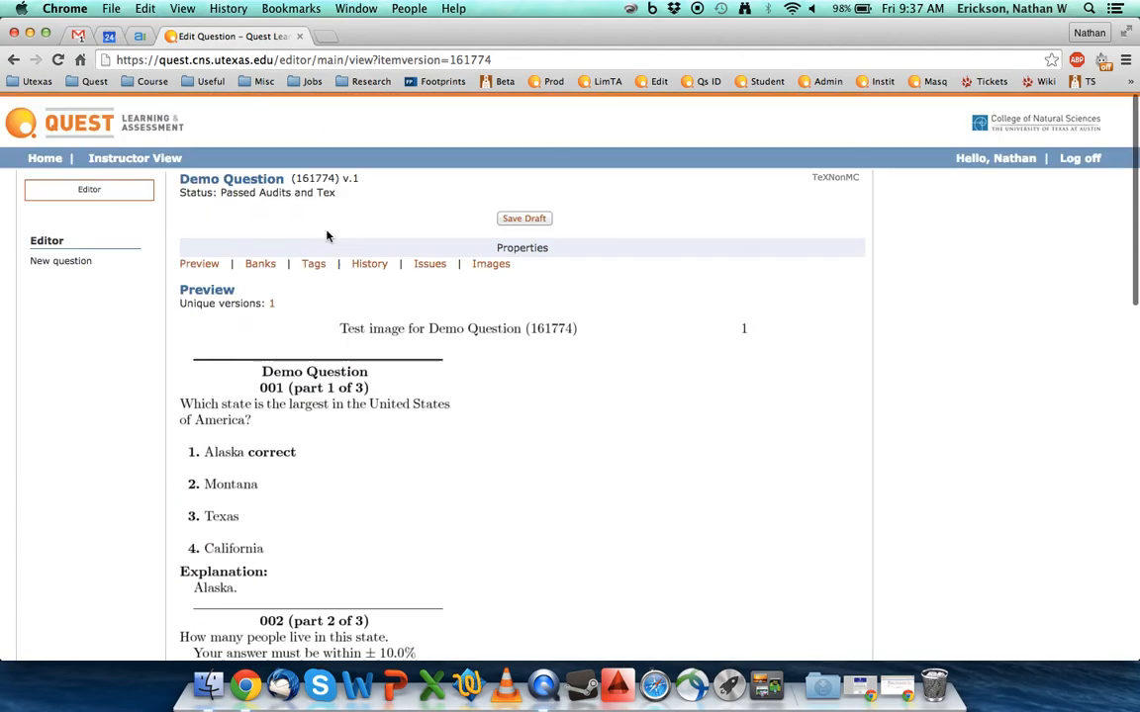